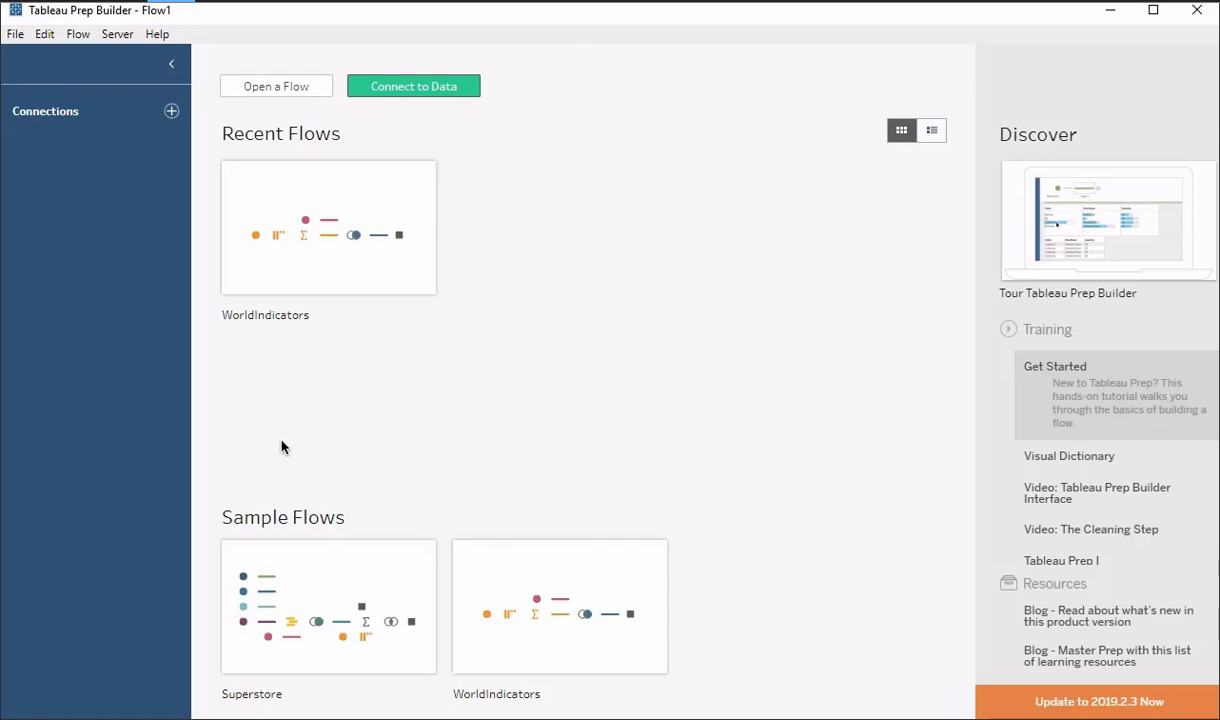
- Connect to the Microsoft Excel file Donations (donation_data) - California.xlsx from the Desktop
{"action": "left_click", "coordinate": [430, 90]}
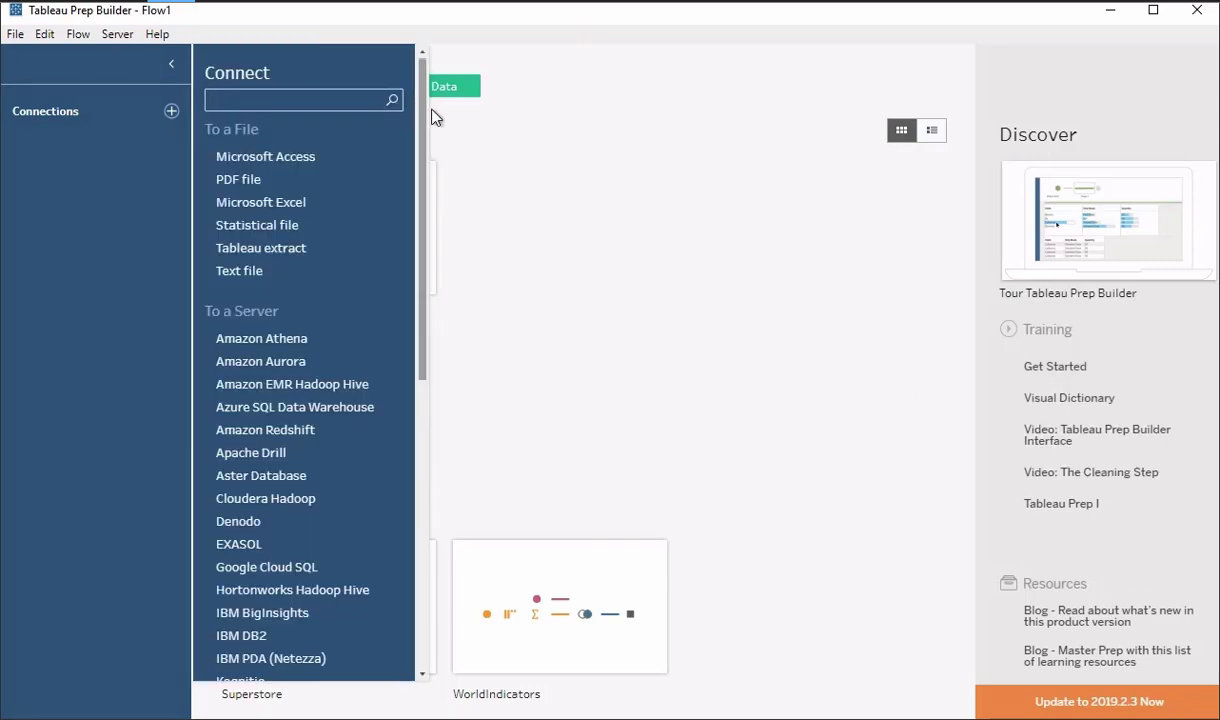
{"action": "left_click", "coordinate": [272, 204]}
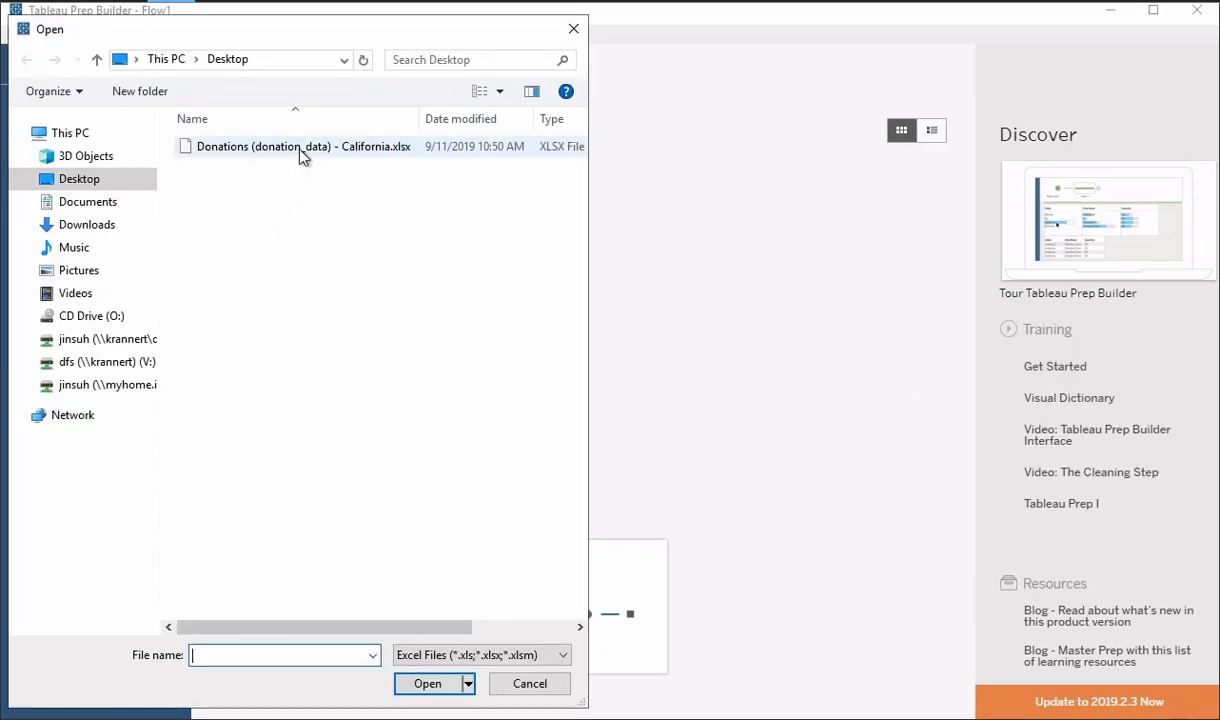
{"action": "left_click", "coordinate": [350, 148]}
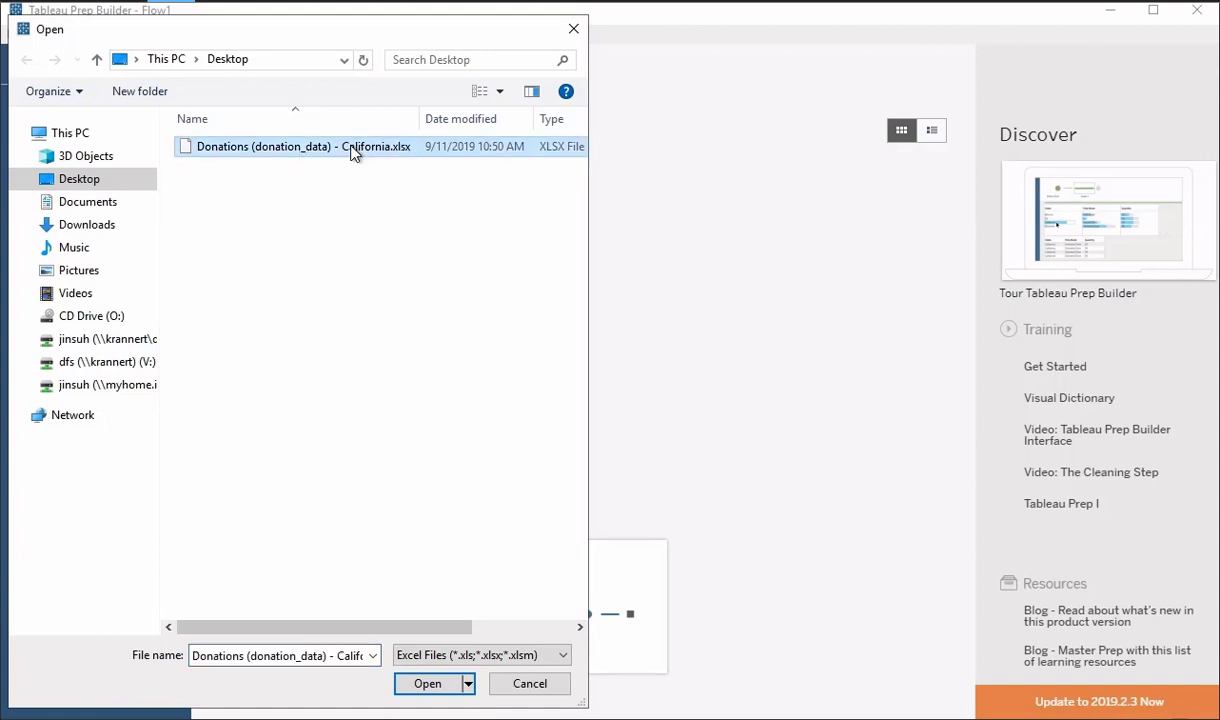
{"action": "left_click", "coordinate": [428, 684]}
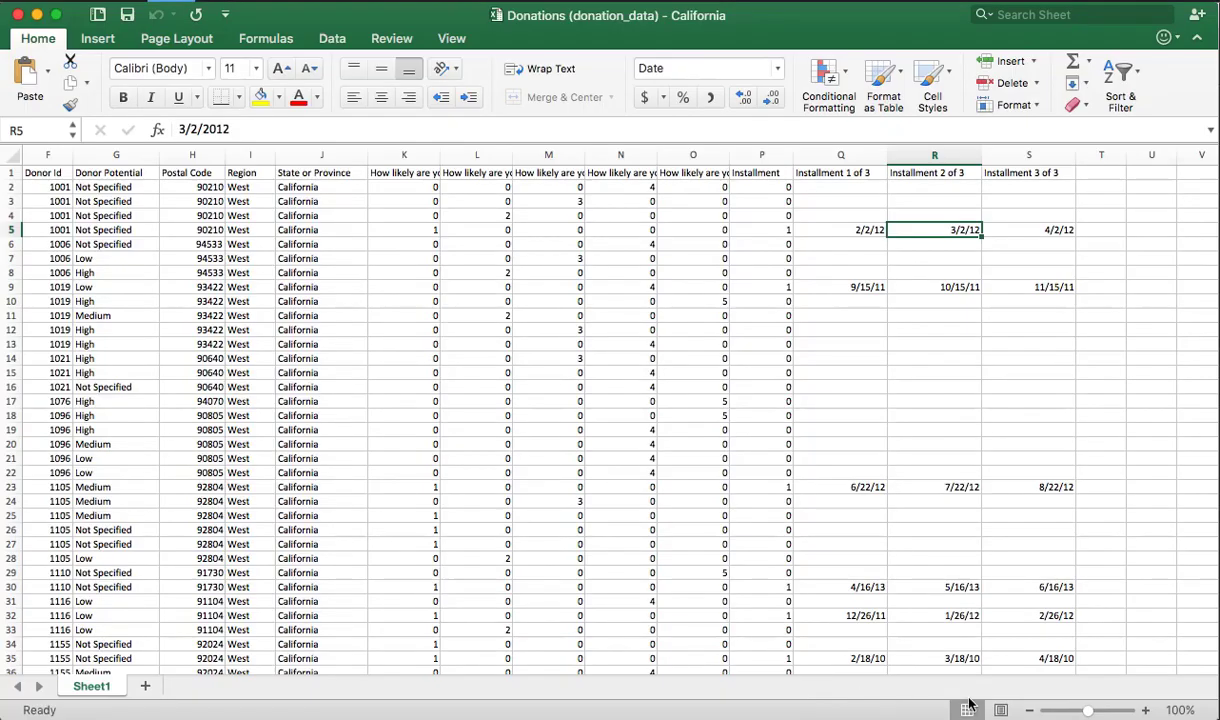
- In Excel, look over the donations sheet and read its column headers from City through Donor Potential
{"action": "left_click_drag", "start_coordinate": [283, 665], "coordinate": [3, 658]}
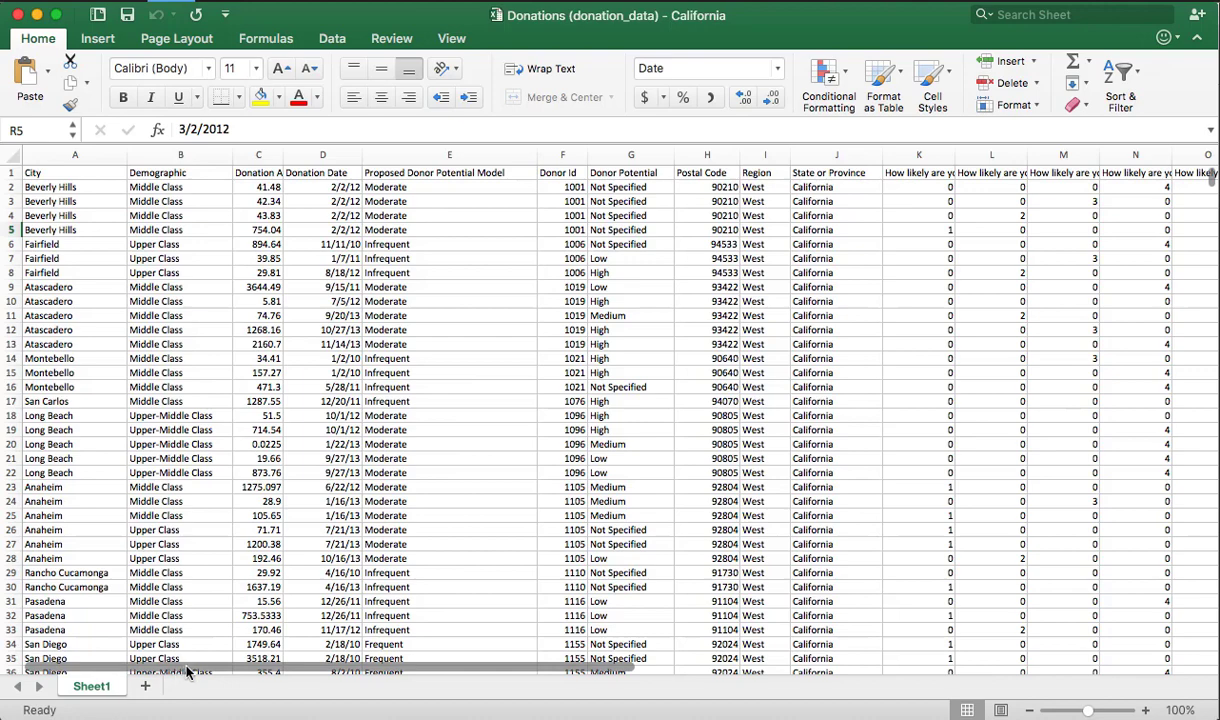
{"action": "left_click_drag", "start_coordinate": [187, 672], "coordinate": [455, 672]}
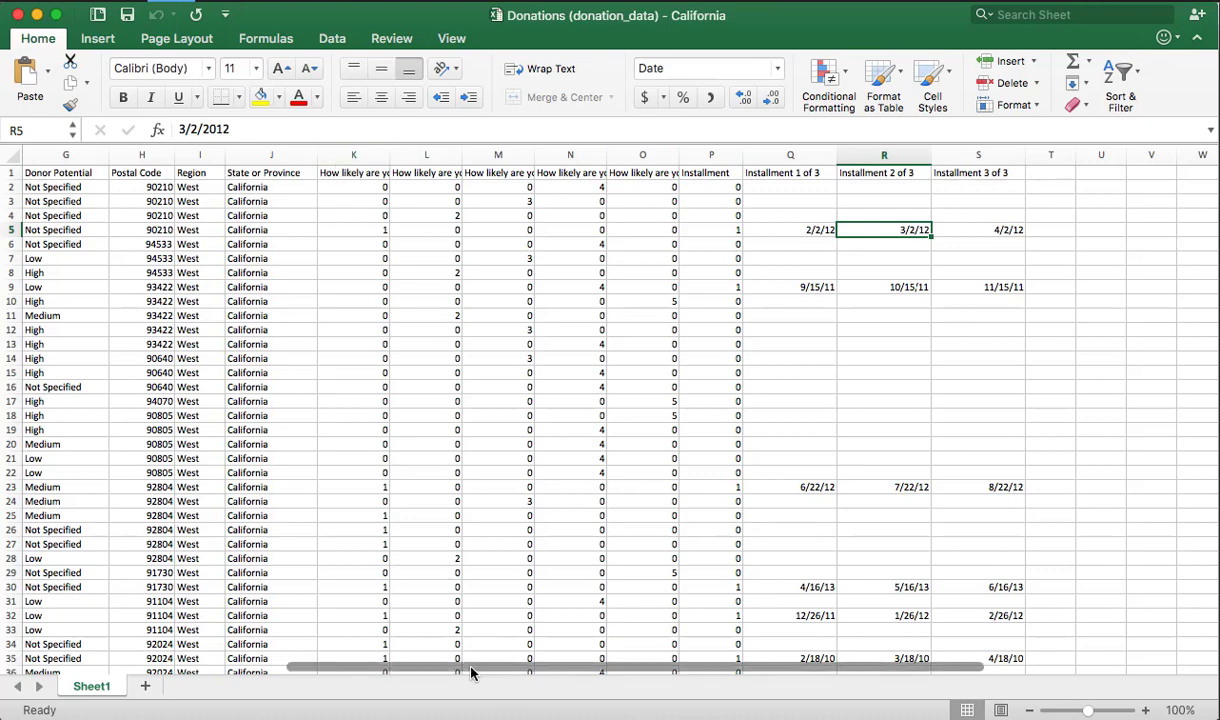
{"action": "left_click_drag", "start_coordinate": [471, 673], "coordinate": [3, 648]}
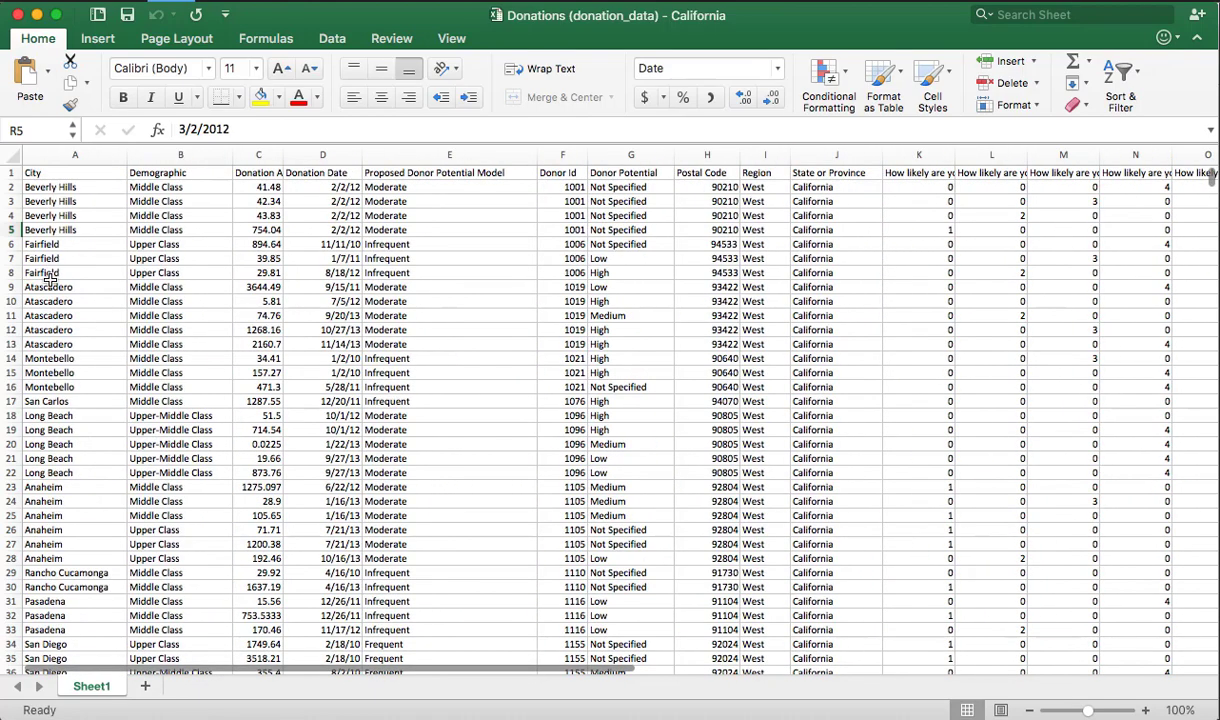
{"action": "left_click", "coordinate": [66, 172]}
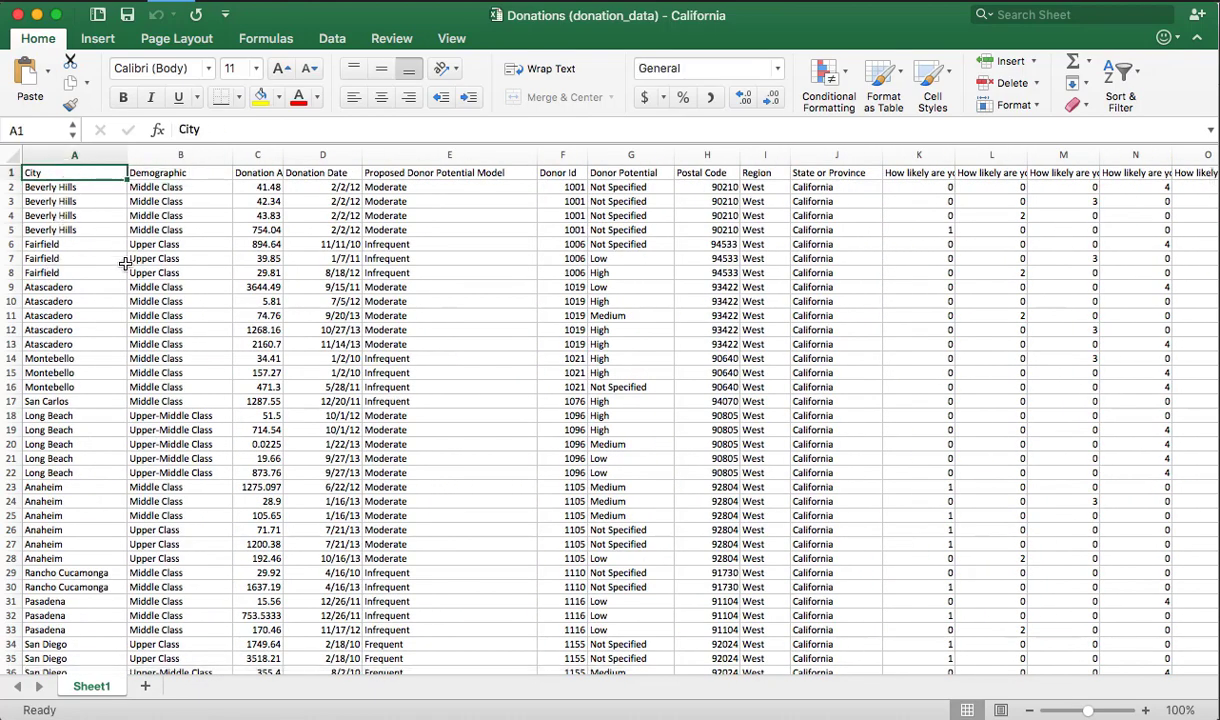
{"action": "key", "text": "Right"}
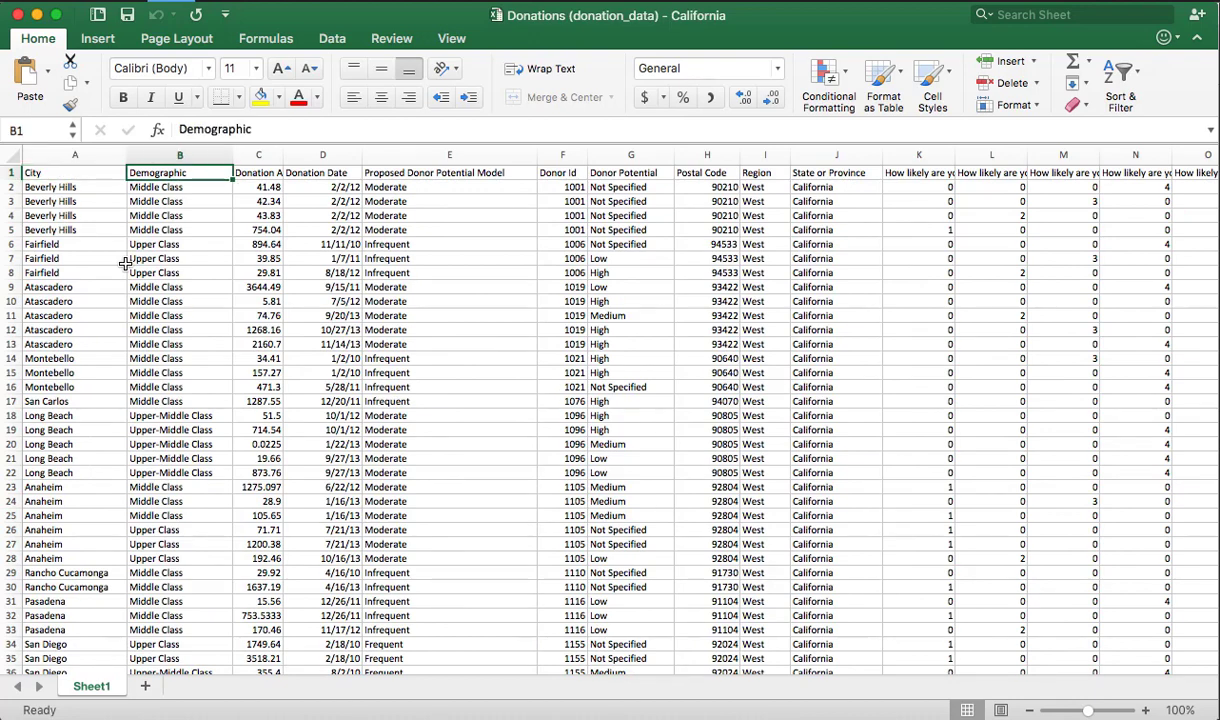
{"action": "key", "text": "Right"}
{"action": "key", "text": "Down"}
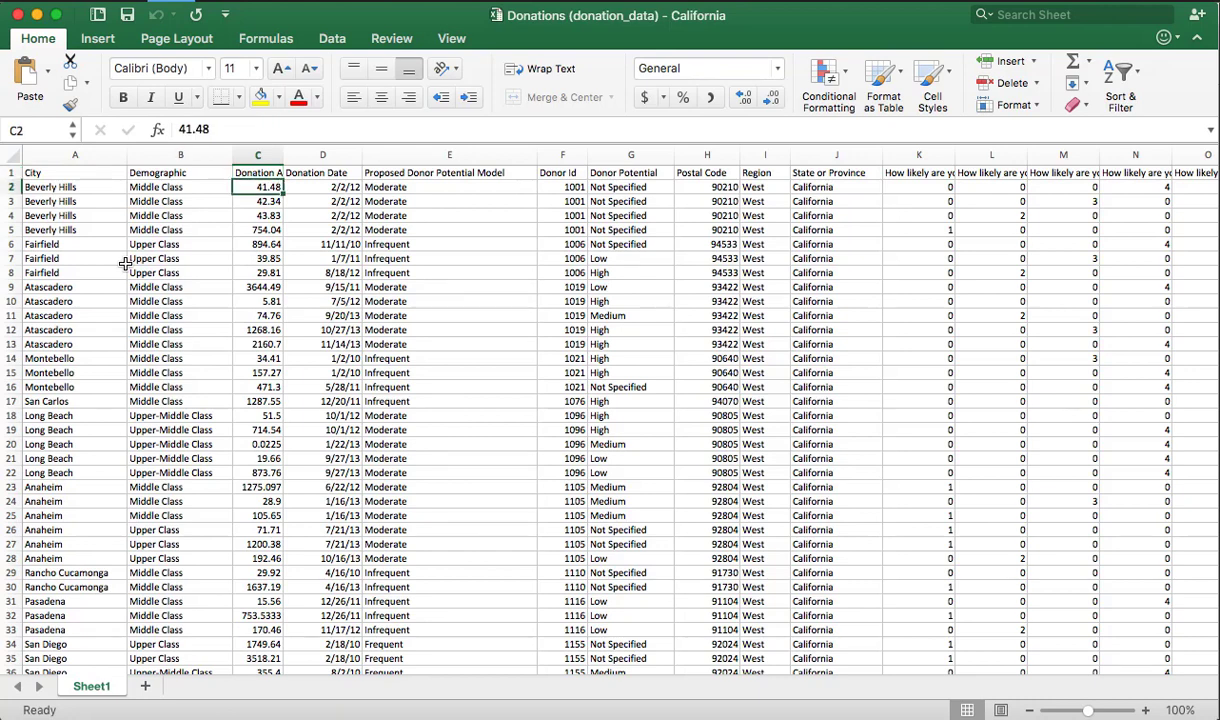
{"action": "key", "text": "Up"}
{"action": "key", "text": "Right"}
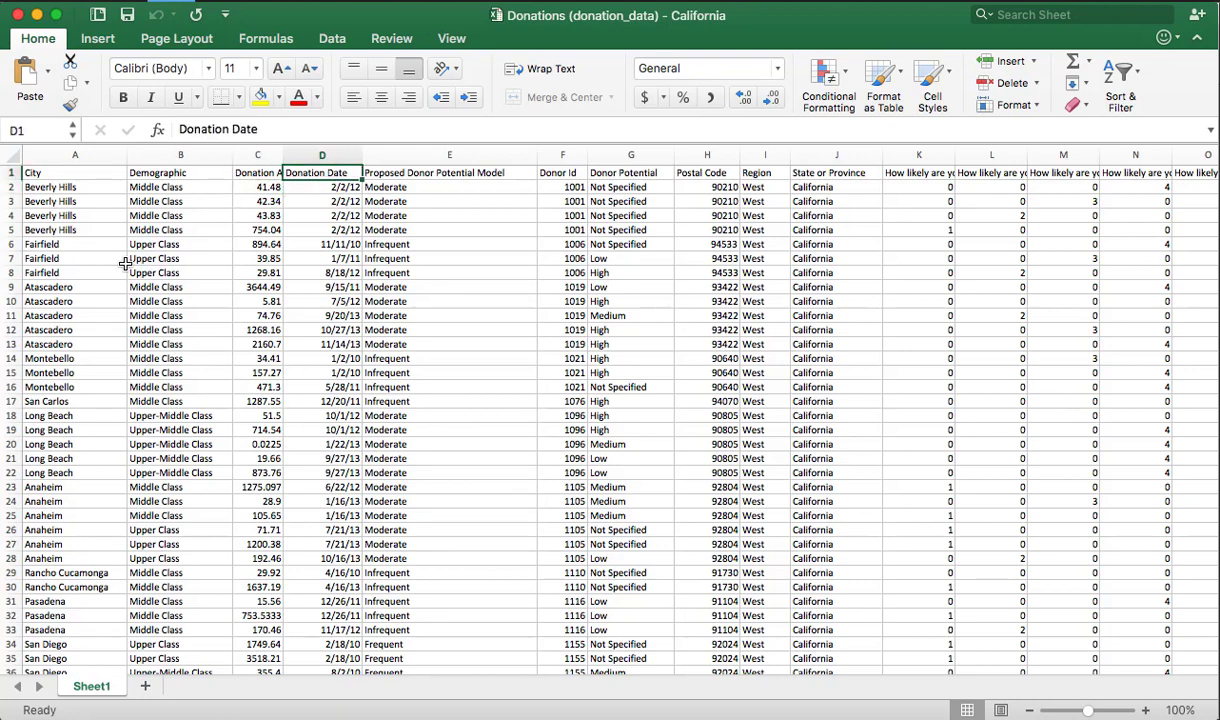
{"action": "key", "text": "Right"}
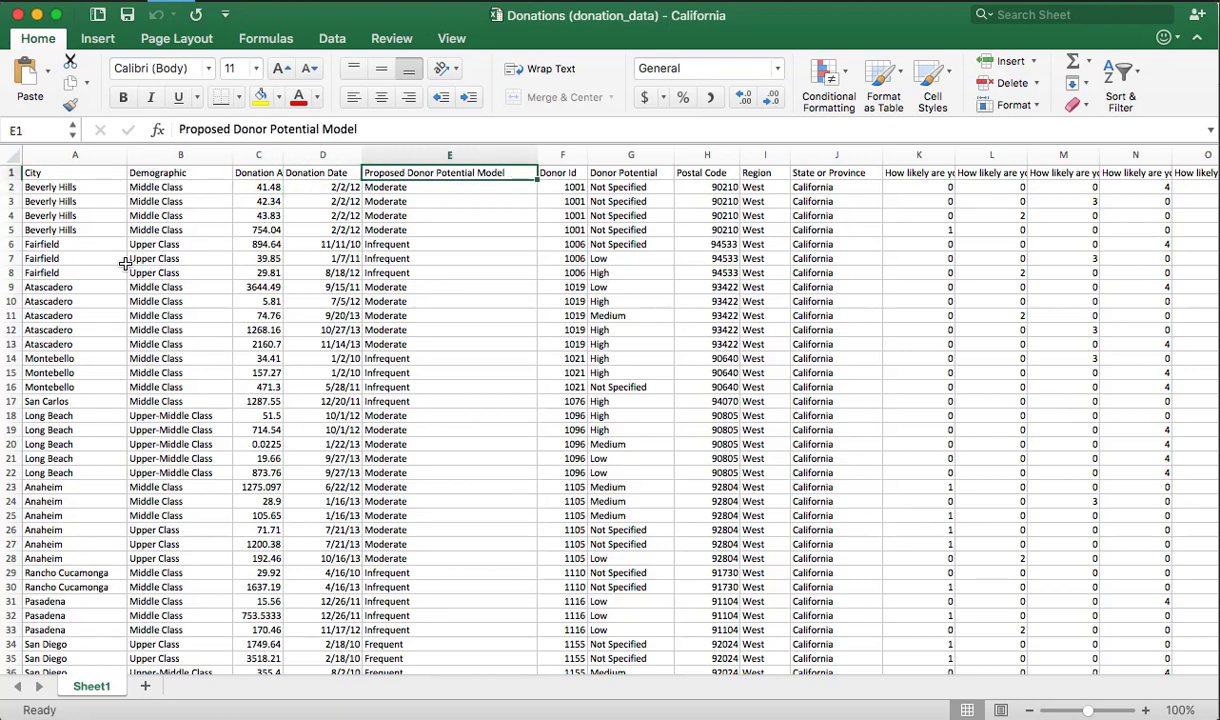
{"action": "key", "text": "Right"}
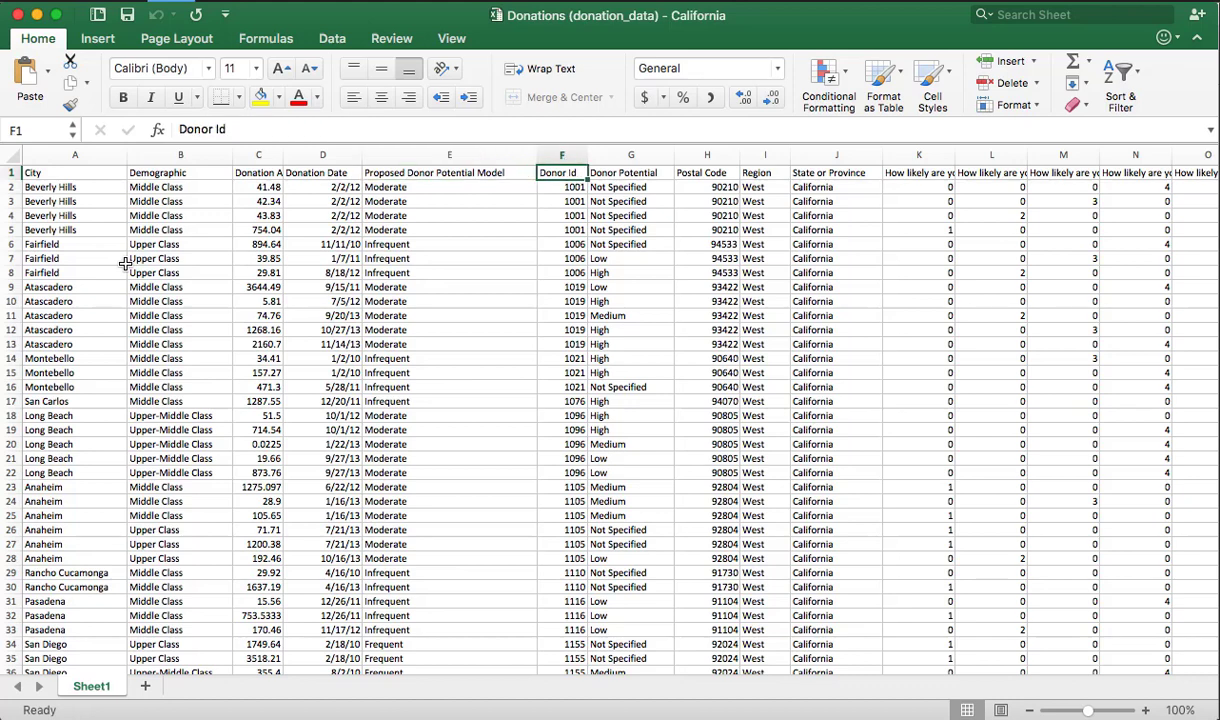
{"action": "key", "text": "Right"}
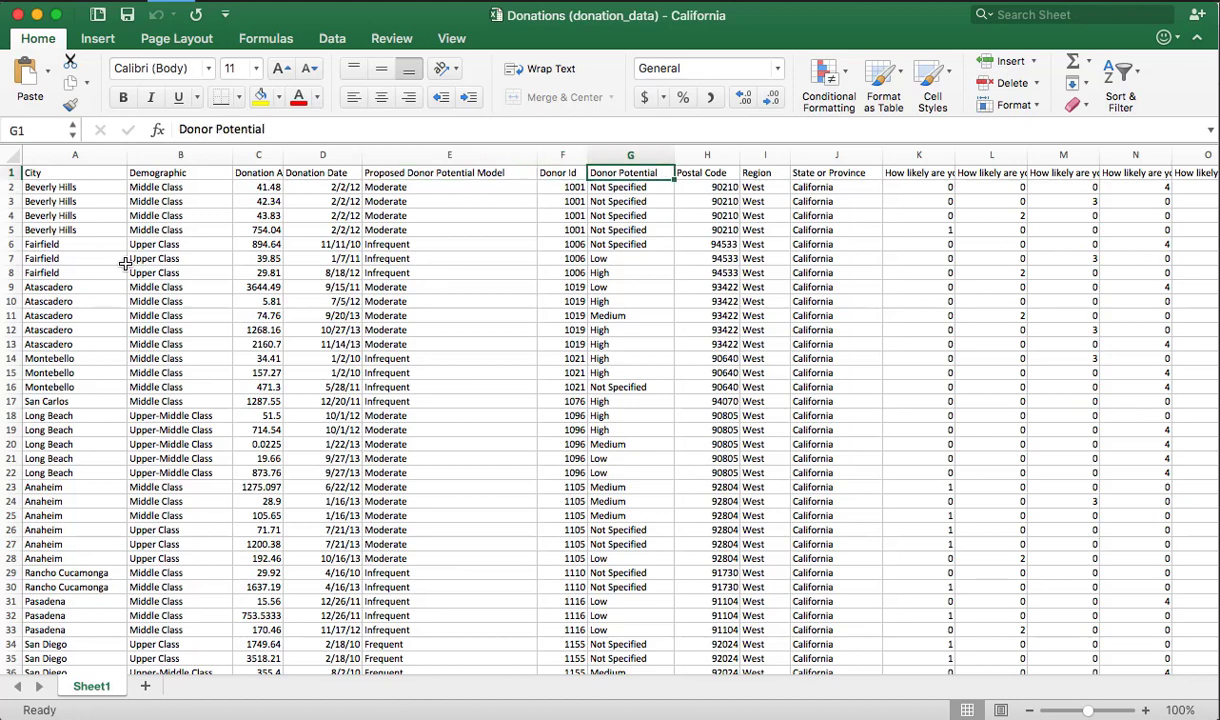
- Examine the first Donor Potential values, and check the Postal Code and Region column headers
{"action": "key", "text": "Down"}
{"action": "key", "text": "Down"}
{"action": "key", "text": "Down"}
{"action": "key", "text": "Down"}
{"action": "key", "text": "Up"}
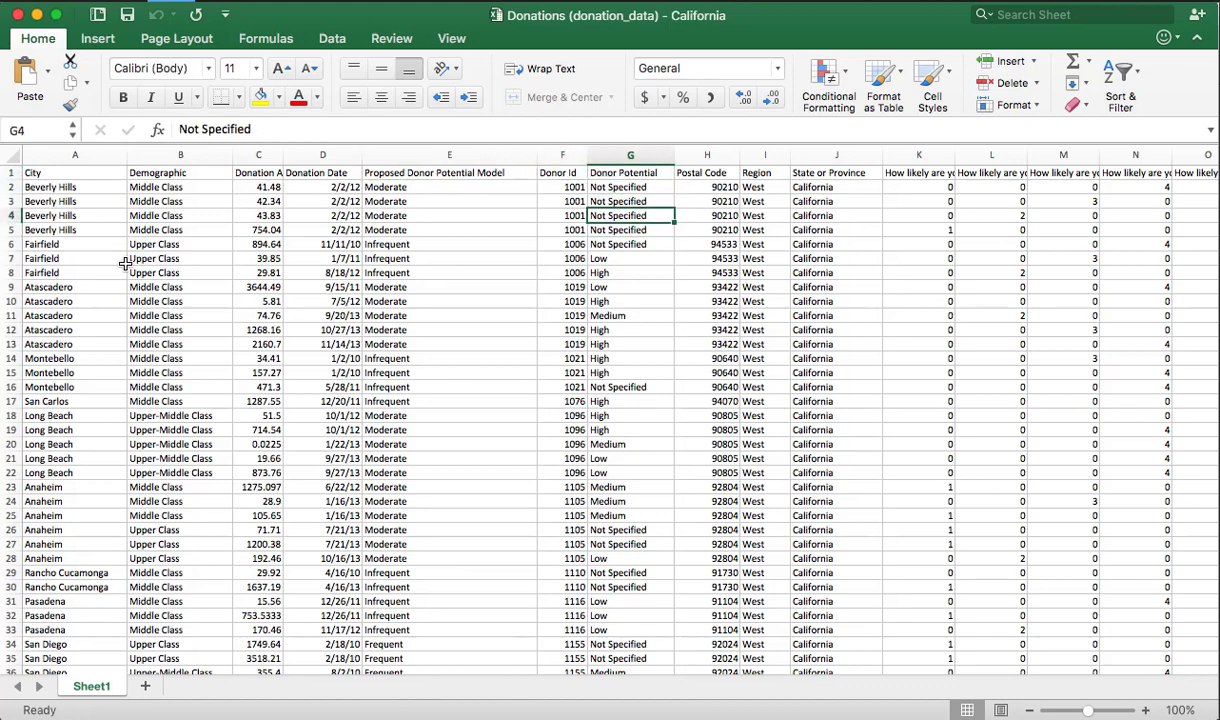
{"action": "key", "text": "Up"}
{"action": "key", "text": "Up"}
{"action": "key", "text": "Up"}
{"action": "key", "text": "Right"}
{"action": "key", "text": "Right"}
{"action": "key", "text": "Right"}
{"action": "key", "text": "Right"}
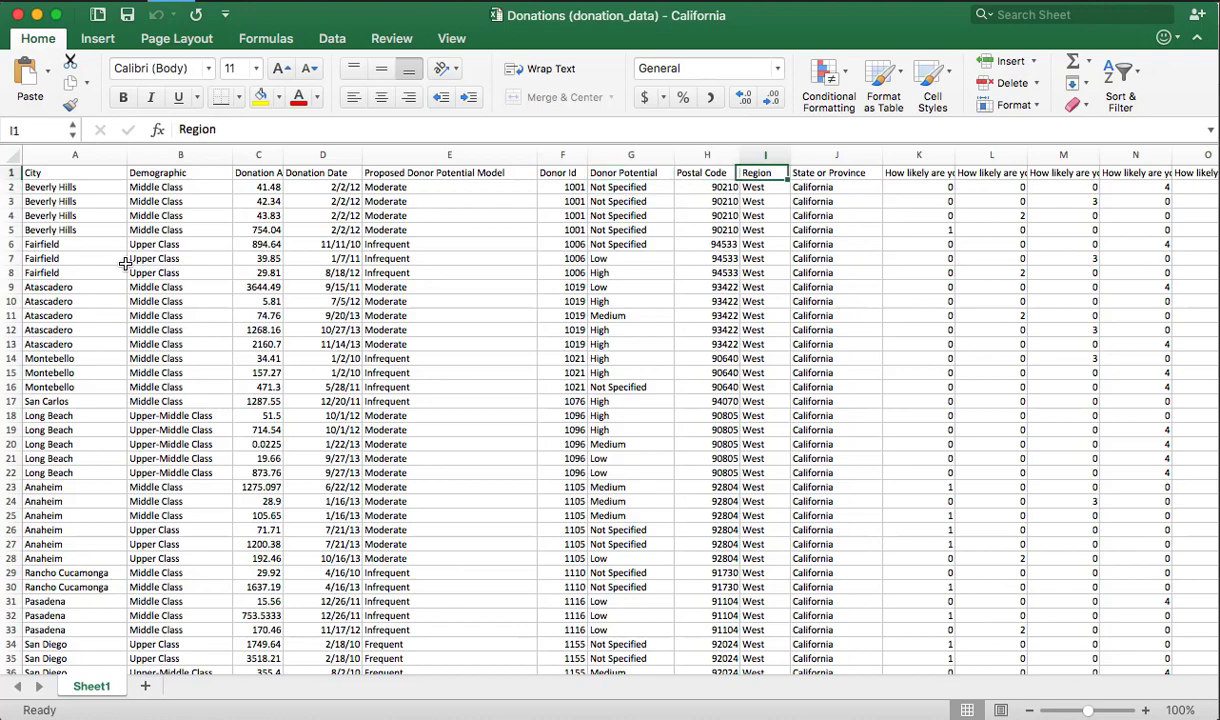
- Read the full headers of the "How likely are you to donate again" survey columns, K through O
{"action": "key", "text": "Right"}
{"action": "key", "text": "Right"}
{"action": "key", "text": "Right"}
{"action": "key", "text": "Right"}
{"action": "key", "text": "Right"}
{"action": "key", "text": "Right"}
{"action": "key", "text": "Right"}
{"action": "key", "text": "Right"}
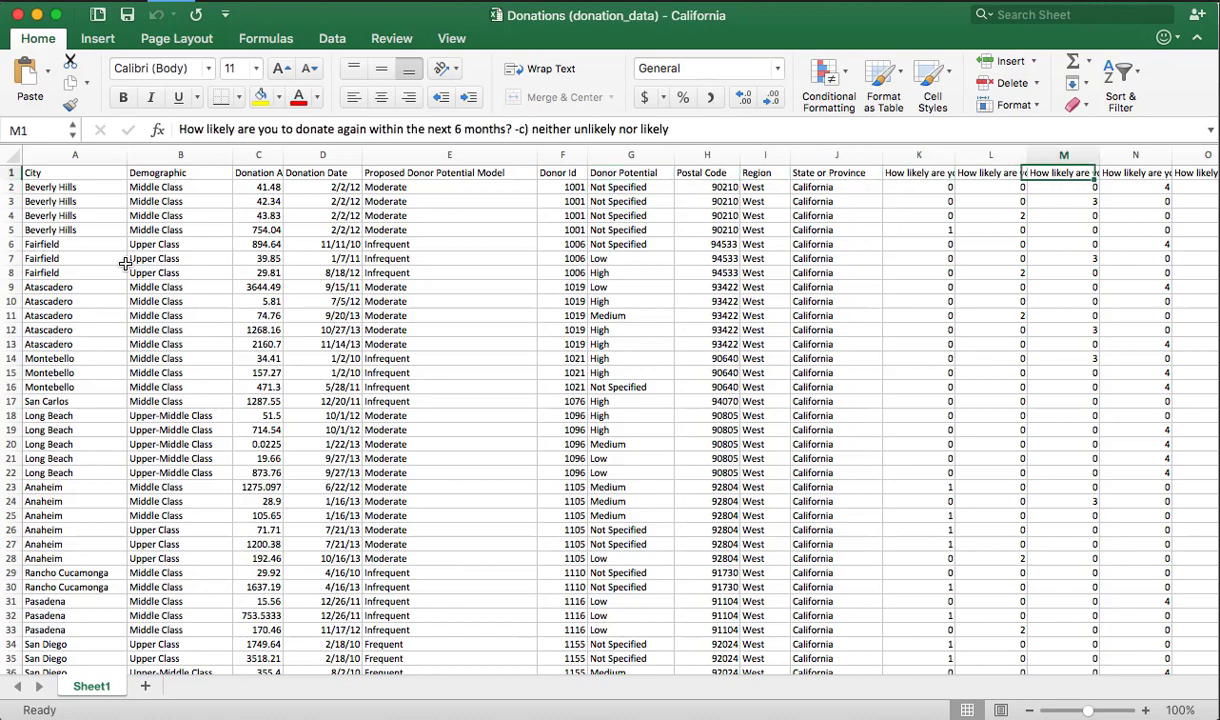
{"action": "key", "text": "Left"}
{"action": "key", "text": "Left"}
{"action": "key", "text": "Left"}
{"action": "key", "text": "Left"}
{"action": "key", "text": "Left"}
{"action": "key", "text": "Left"}
{"action": "key", "text": "Left"}
{"action": "key", "text": "Left"}
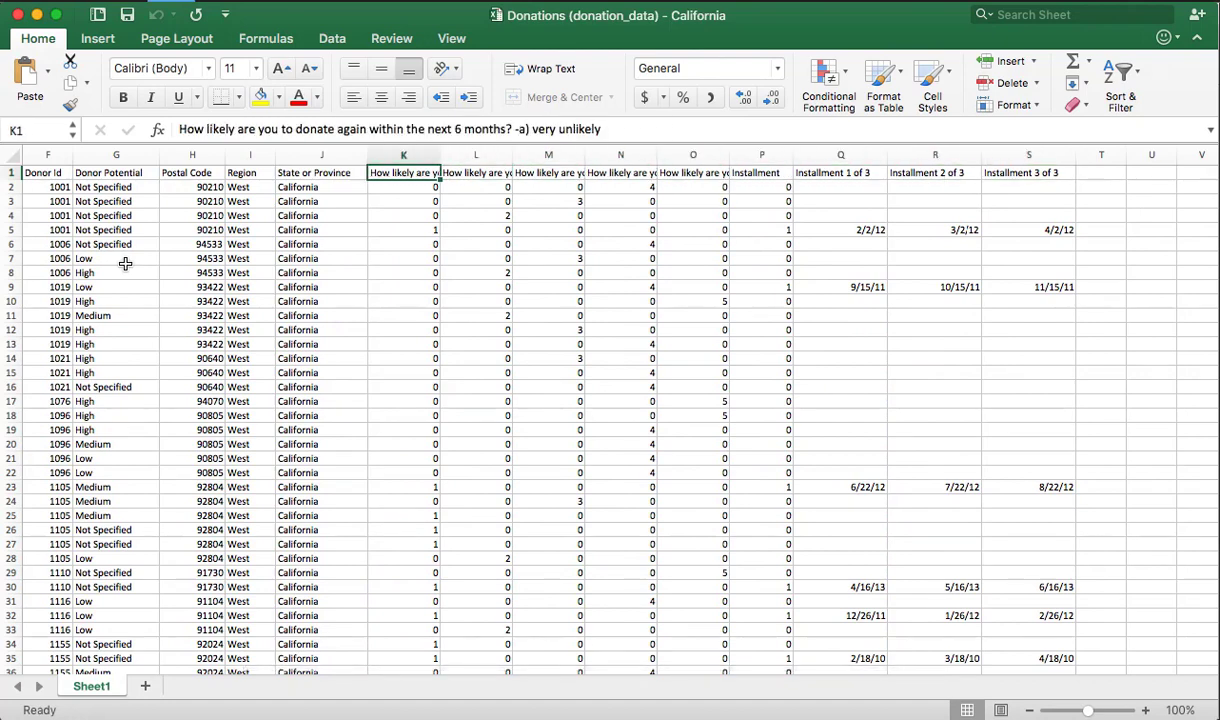
{"action": "key", "text": "Right"}
{"action": "key", "text": "Left"}
{"action": "key", "text": "Right"}
{"action": "key", "text": "Right"}
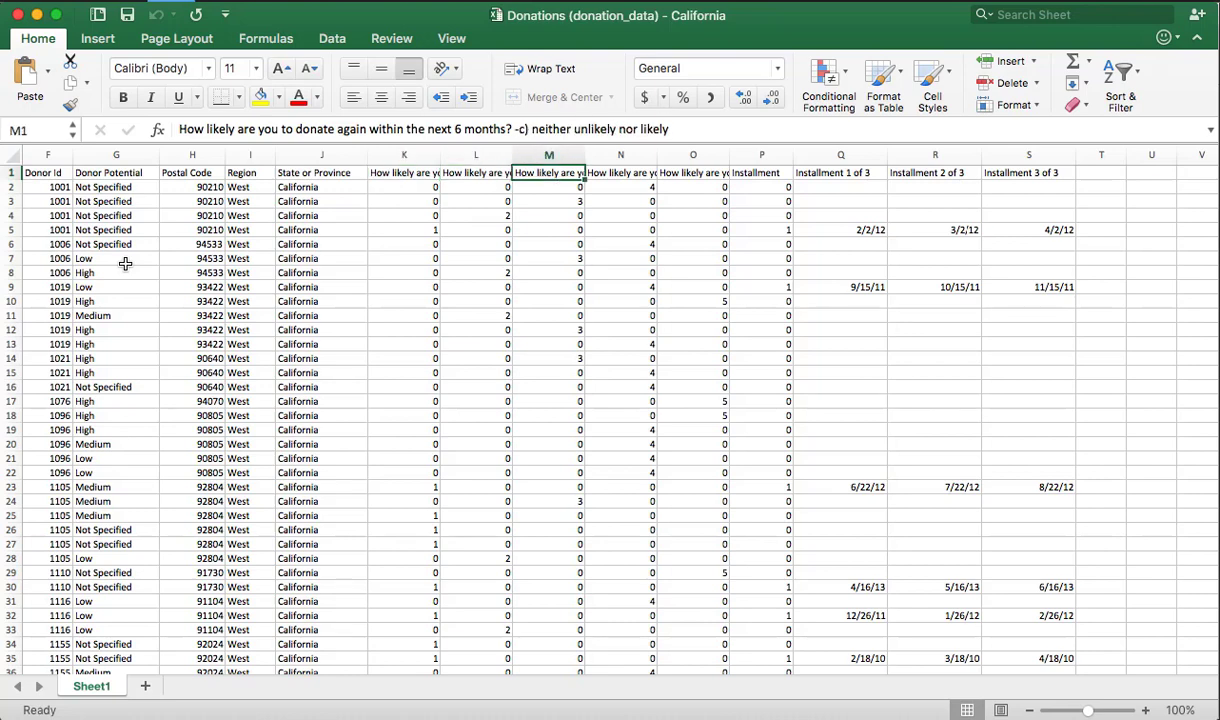
{"action": "key", "text": "Right"}
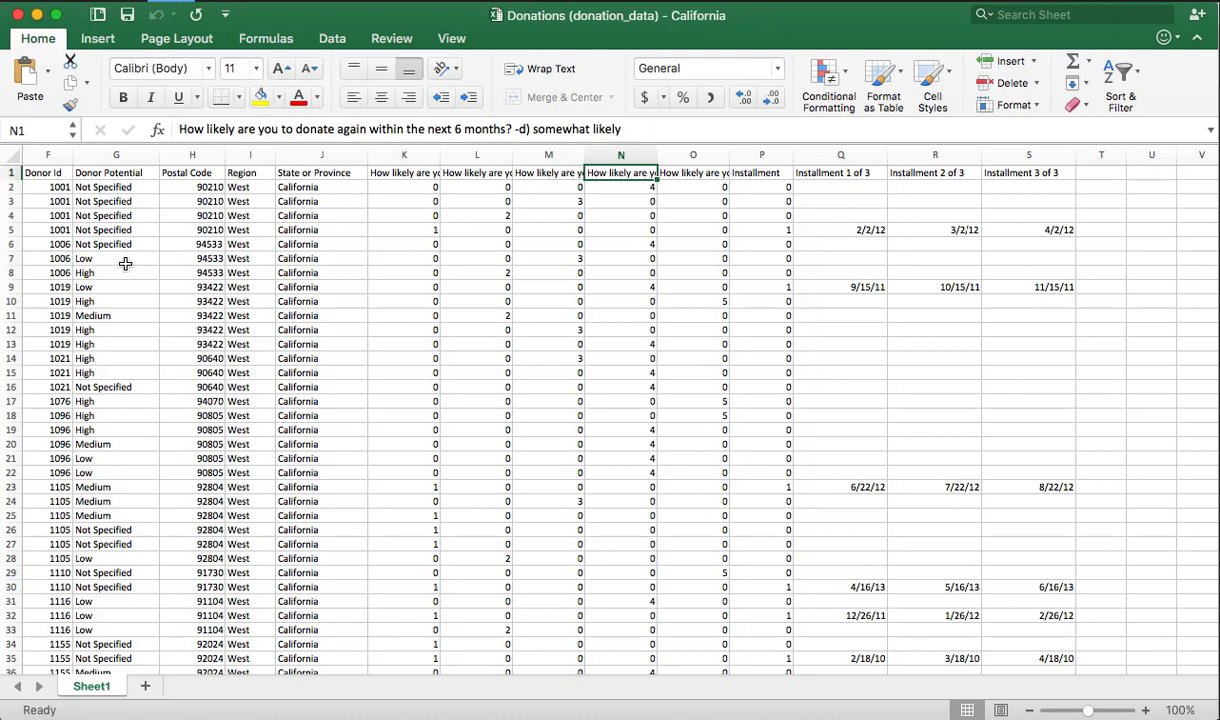
{"action": "key", "text": "Right"}
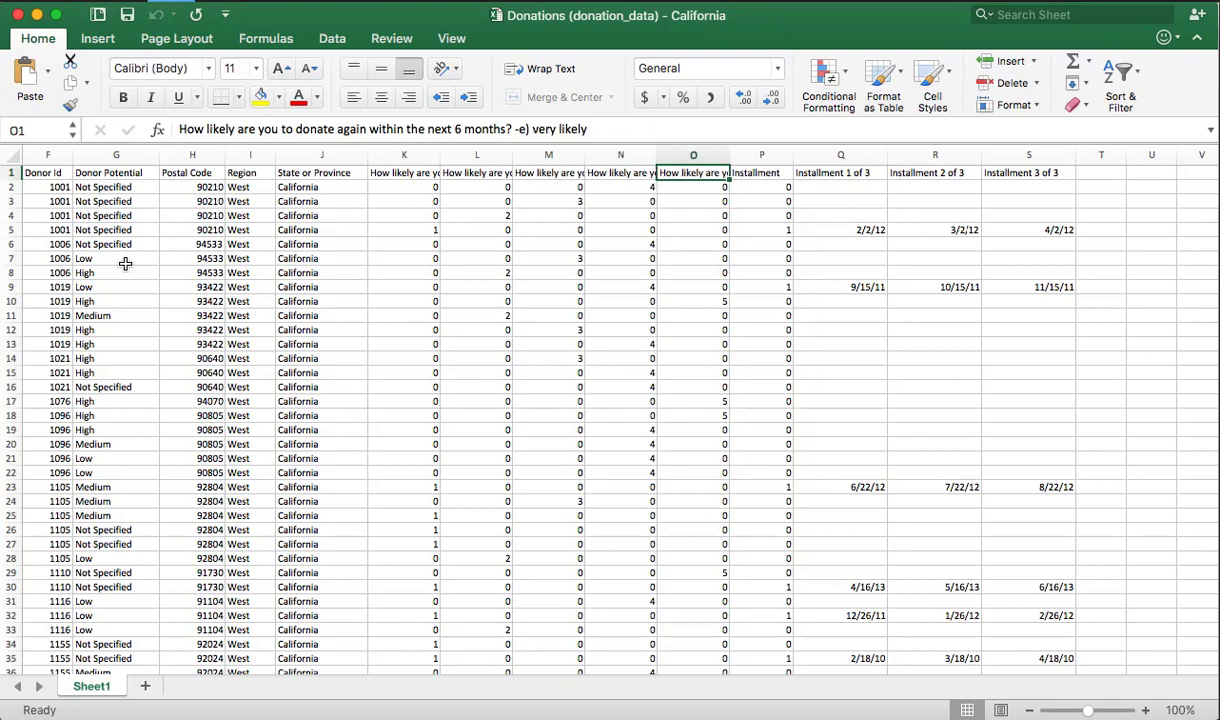
- Compare the answer option in each survey column header, from very unlikely in K1 to very likely in O1
{"action": "key", "text": "Left"}
{"action": "key", "text": "Left"}
{"action": "key", "text": "Left"}
{"action": "key", "text": "Left"}
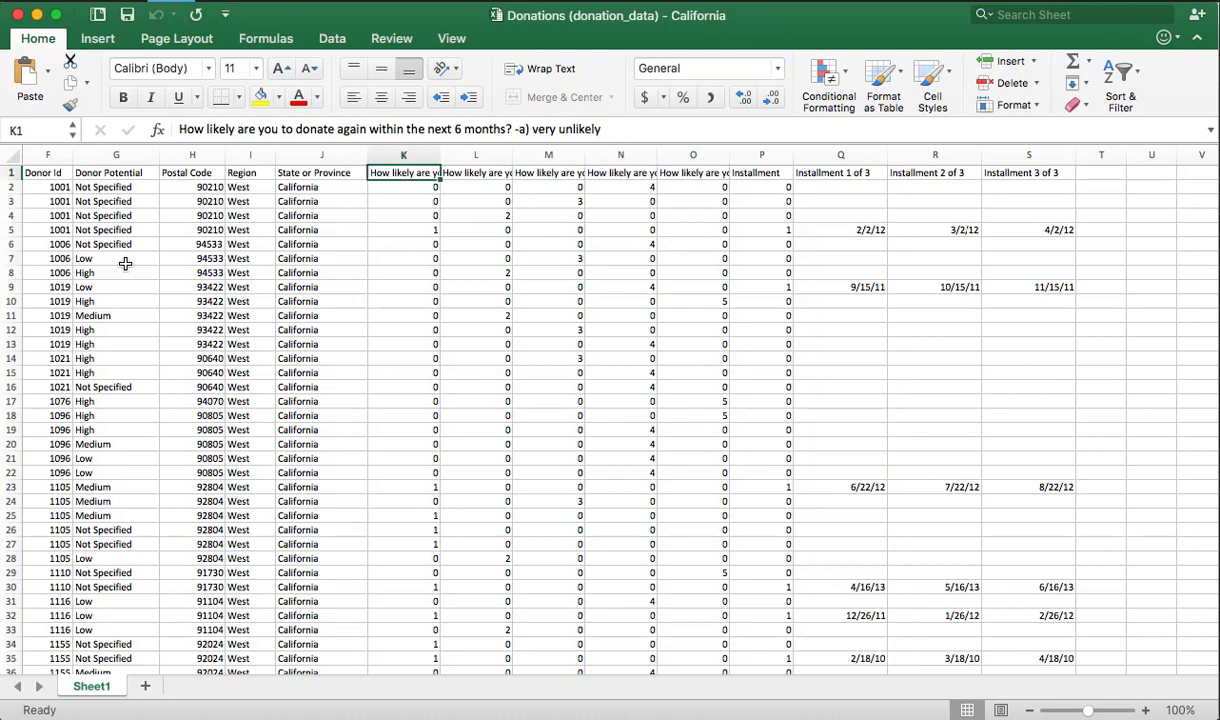
{"action": "key", "text": "Right"}
{"action": "key", "text": "Right"}
{"action": "key", "text": "Right"}
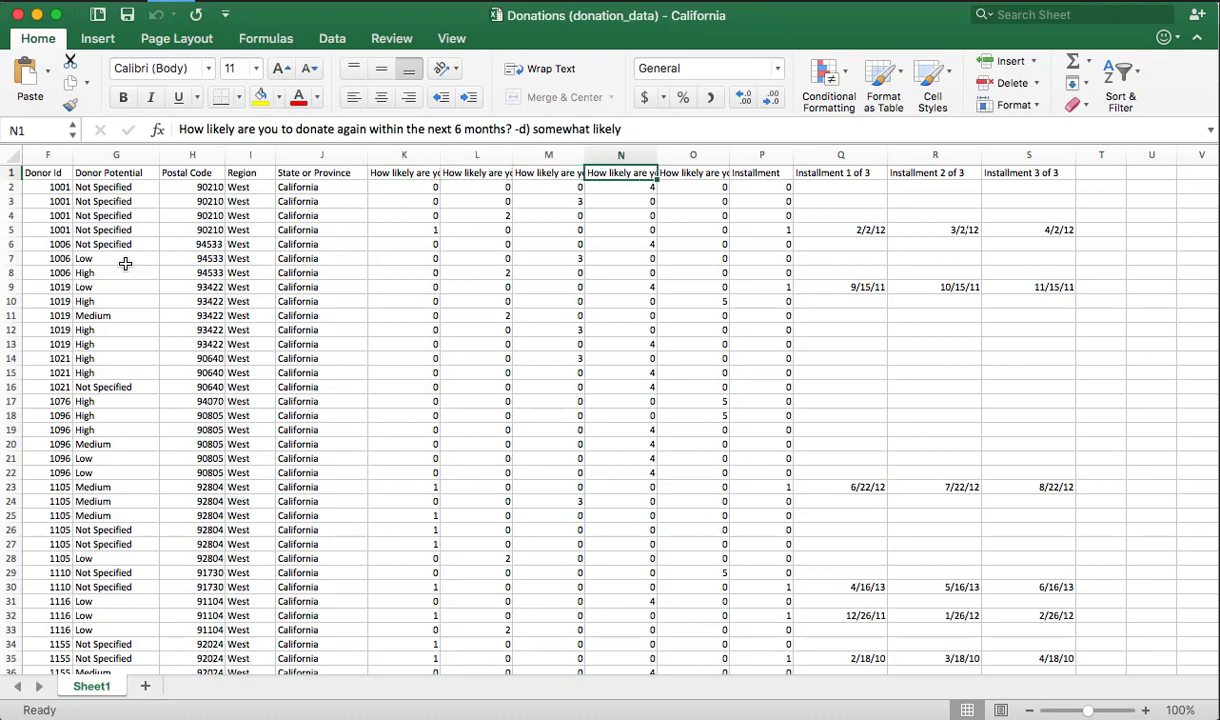
{"action": "key", "text": "Right"}
{"action": "key", "text": "Left"}
{"action": "key", "text": "Left"}
{"action": "key", "text": "Left"}
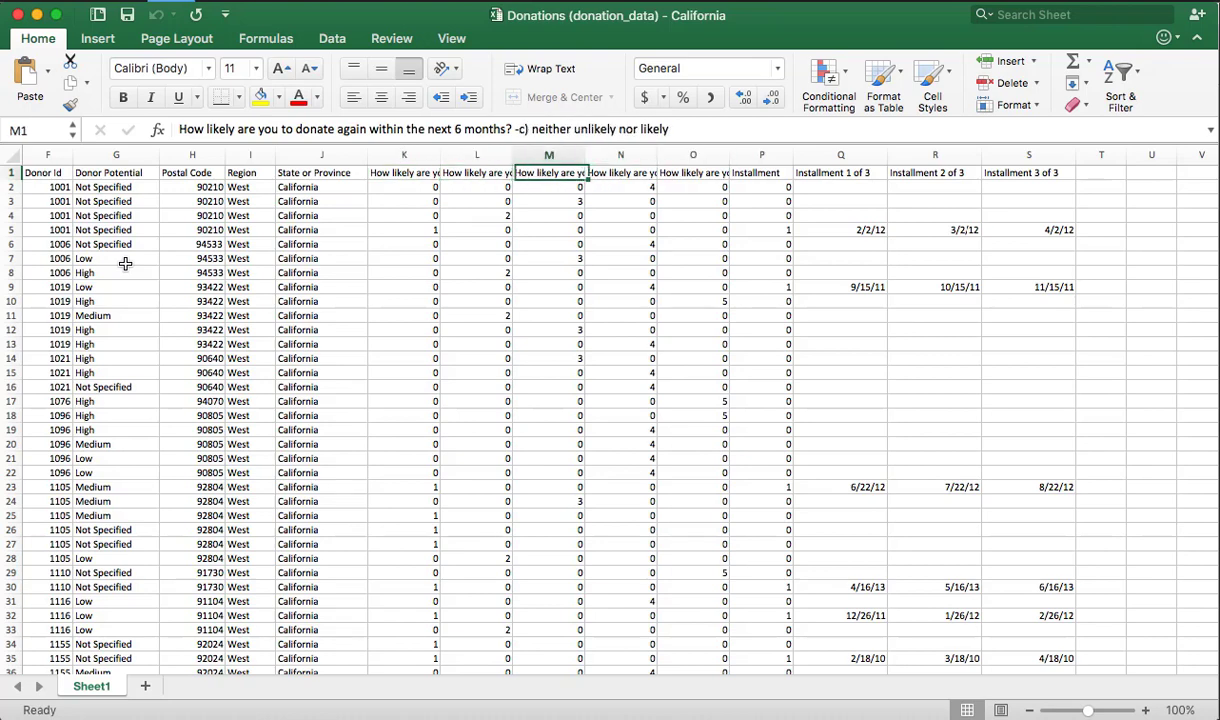
{"action": "key", "text": "Left"}
{"action": "key", "text": "Right"}
{"action": "key", "text": "Left"}
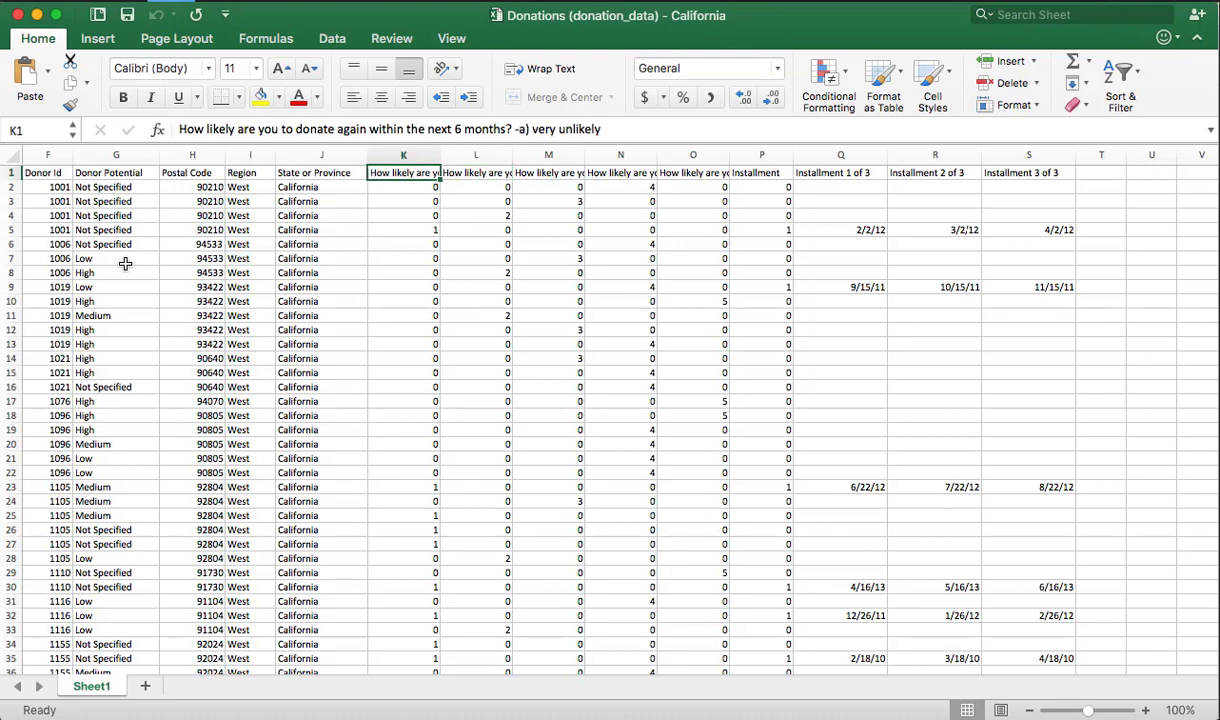
{"action": "key", "text": "Right"}
{"action": "key", "text": "Right"}
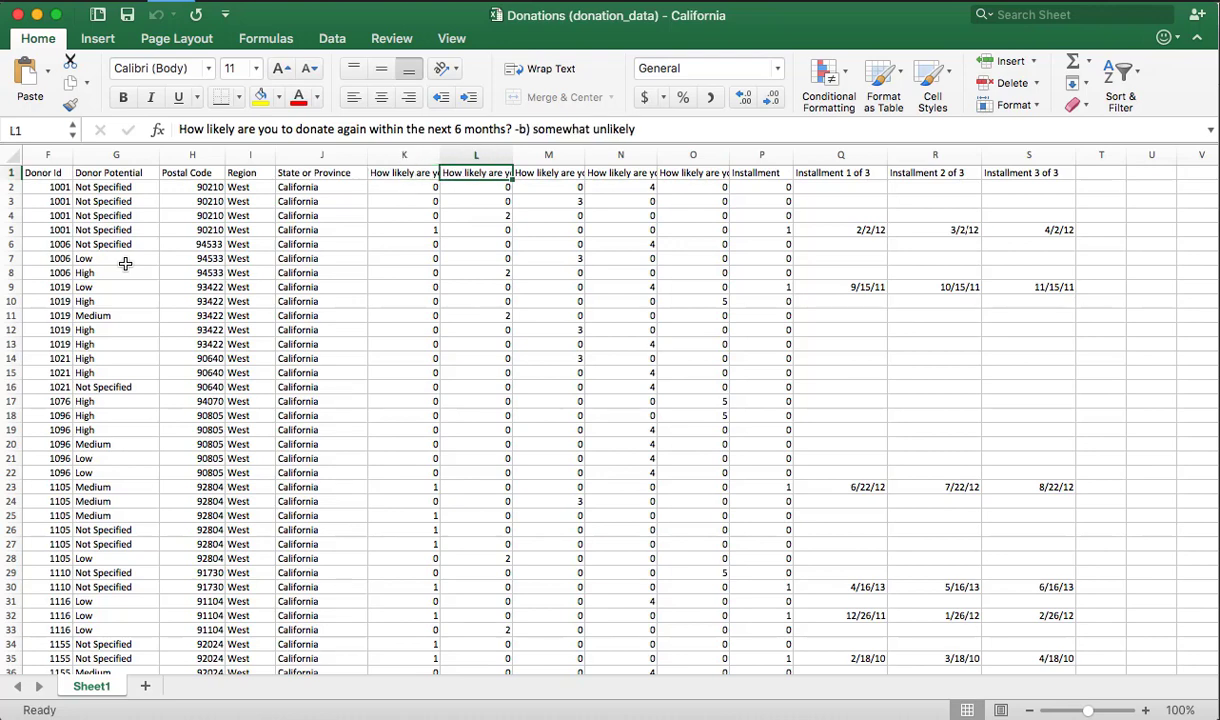
{"action": "key", "text": "Right"}
{"action": "key", "text": "Right"}
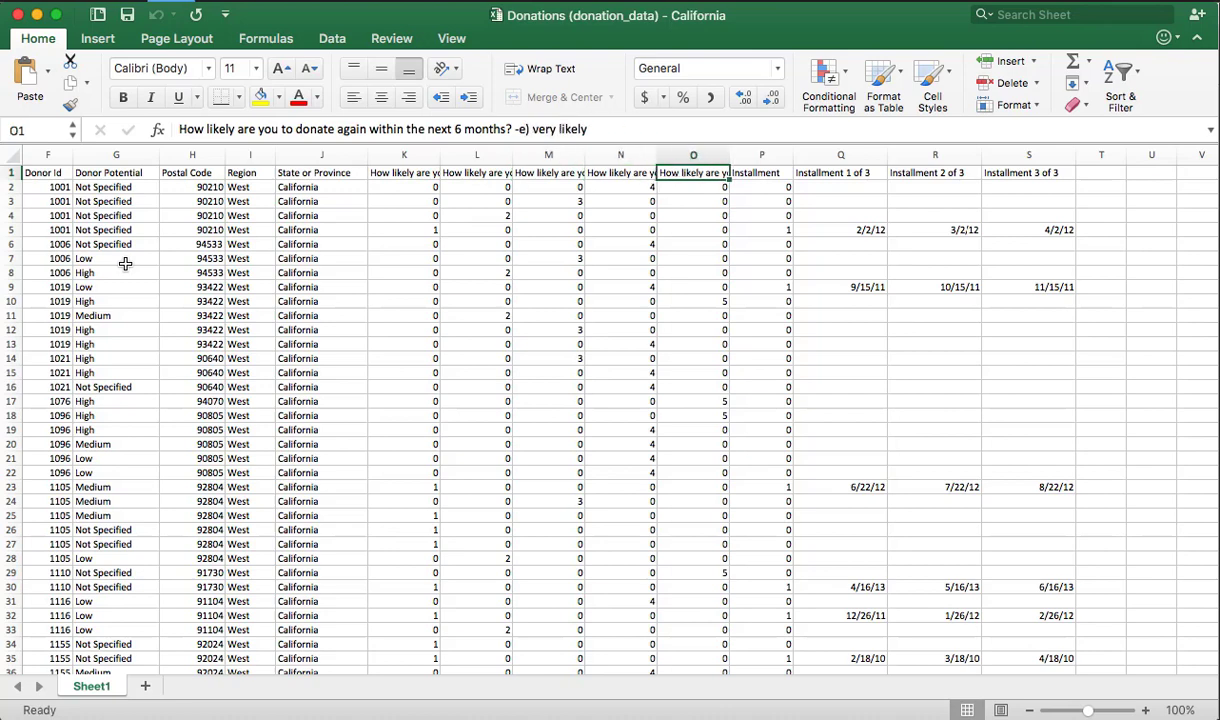
{"action": "key", "text": "Left"}
{"action": "key", "text": "Left"}
{"action": "key", "text": "Left"}
{"action": "key", "text": "Left"}
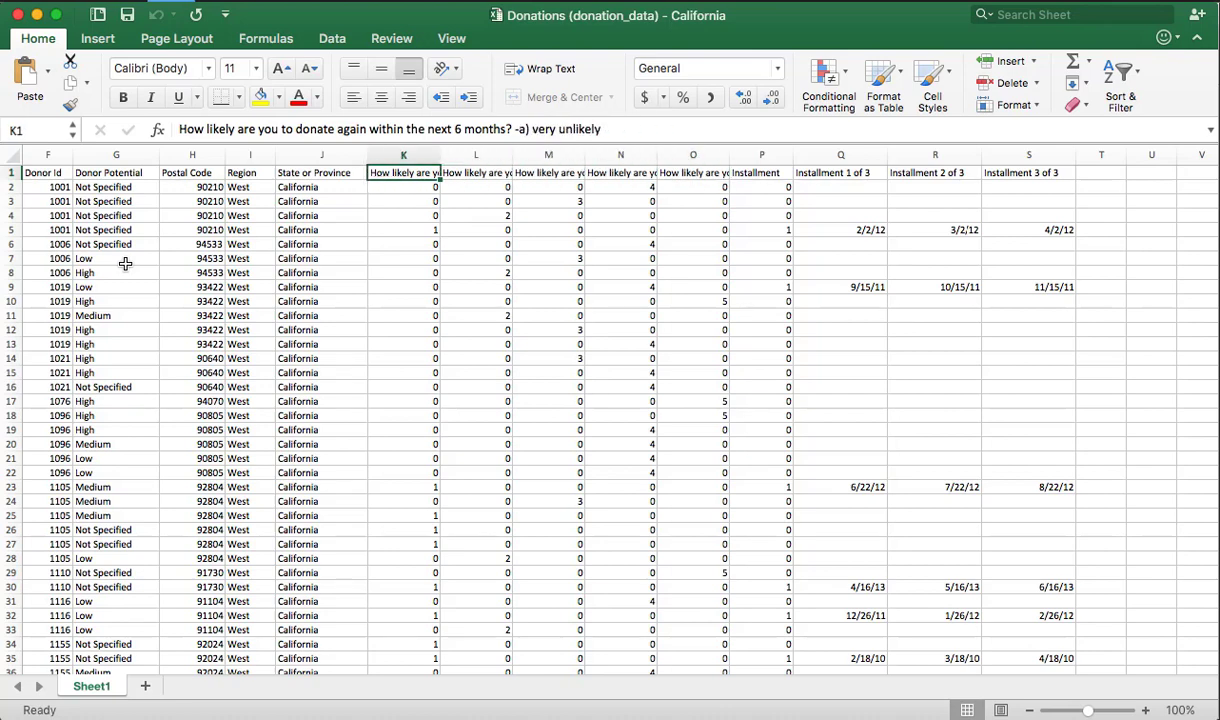
- Examine how the survey answers of the first donor's records in rows 2 to 5 are coded across columns K to O
{"action": "key", "text": "Right"}
{"action": "key", "text": "Left"}
{"action": "key", "text": "Down"}
{"action": "key", "text": "Down"}
{"action": "key", "text": "Down"}
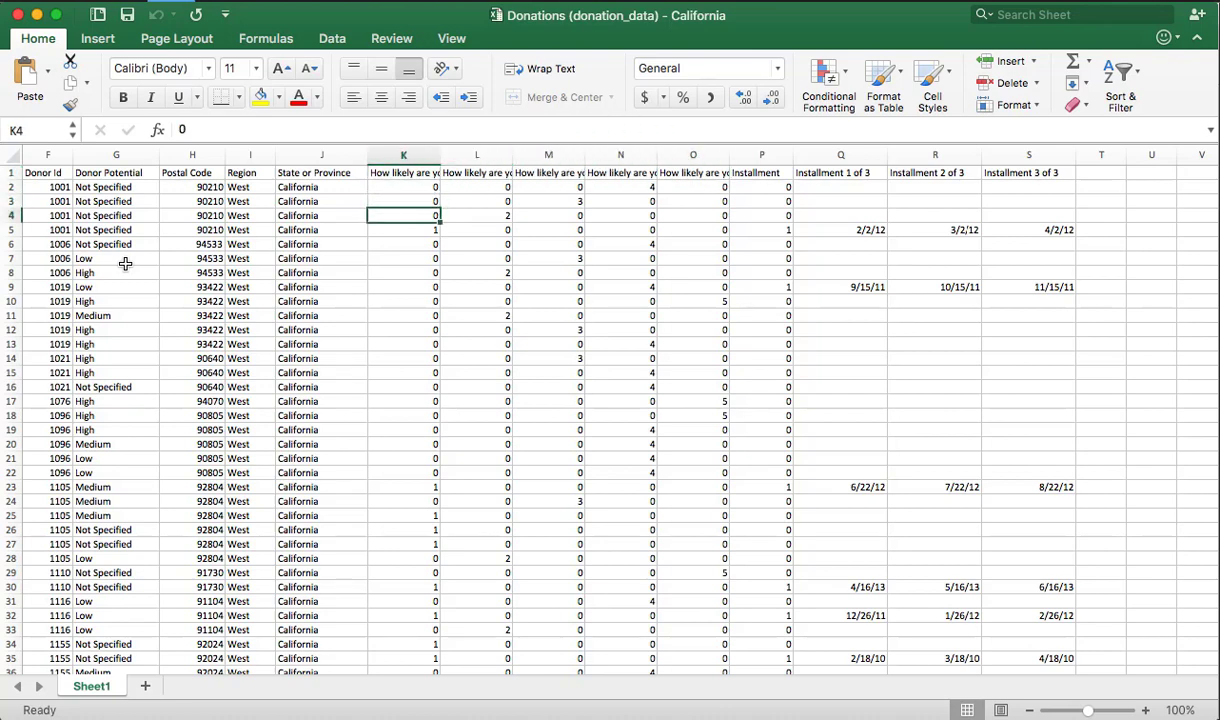
{"action": "key", "text": "Down"}
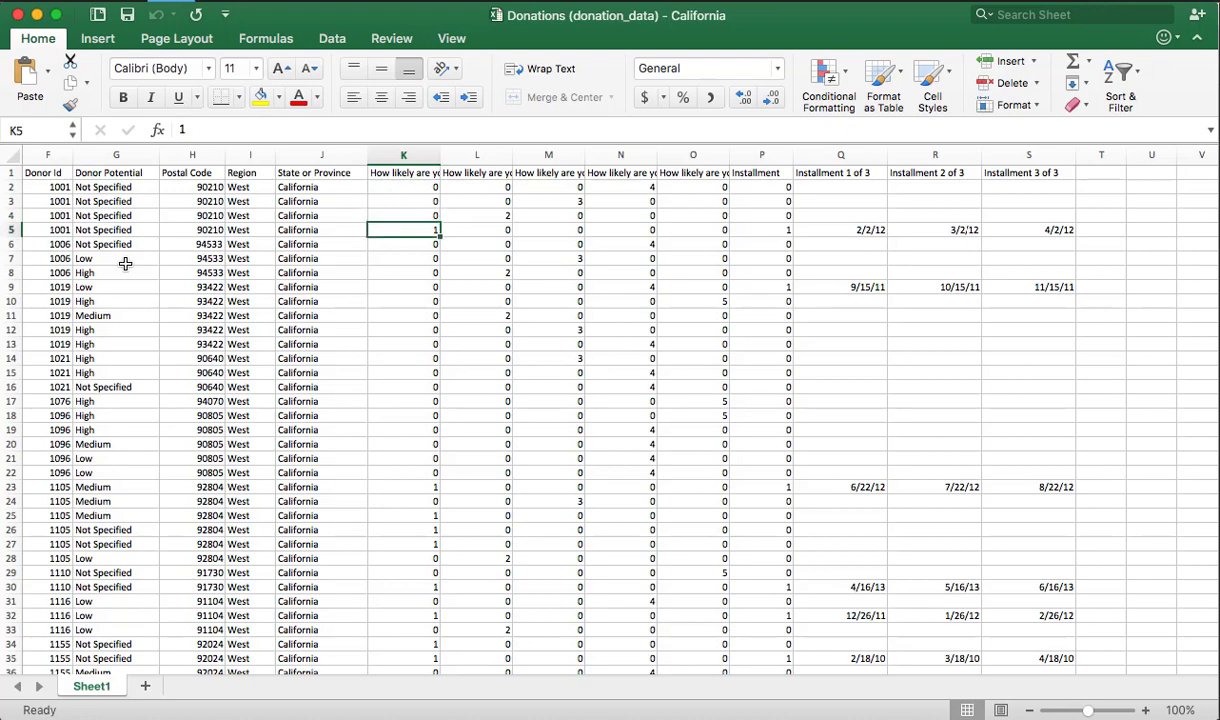
{"action": "key", "text": "Up"}
{"action": "key", "text": "Right"}
{"action": "key", "text": "Right"}
{"action": "key", "text": "Up"}
{"action": "key", "text": "Right"}
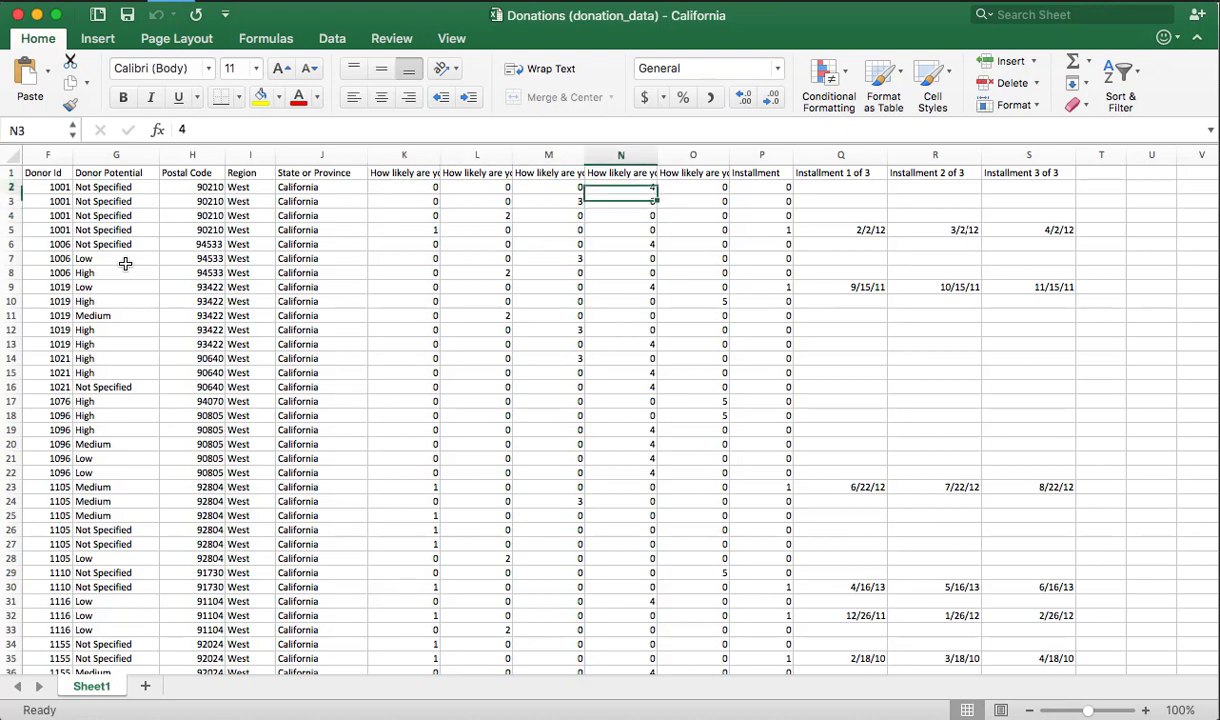
{"action": "key", "text": "Up"}
{"action": "key", "text": "Right"}
{"action": "key", "text": "Up"}
{"action": "key", "text": "Left"}
{"action": "key", "text": "Left"}
{"action": "key", "text": "Left"}
{"action": "key", "text": "Left"}
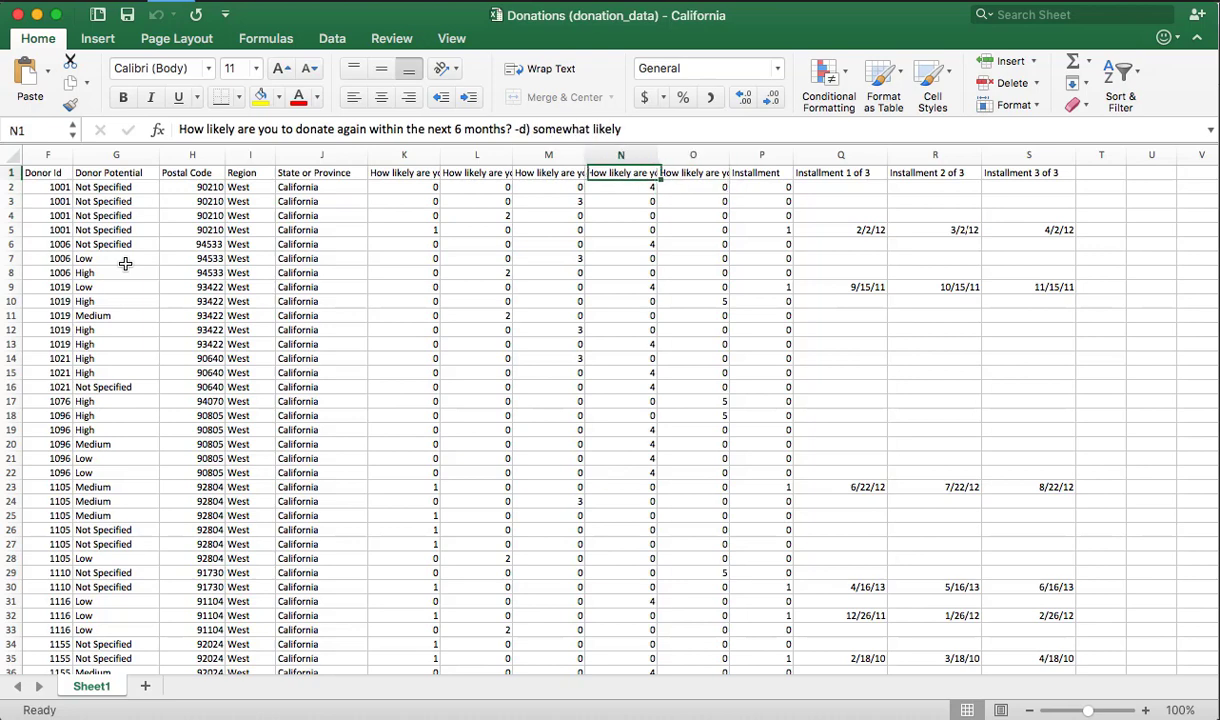
- Check the survey values of the first record in row 2 against their column headers, ending at O2
{"action": "key", "text": "Right"}
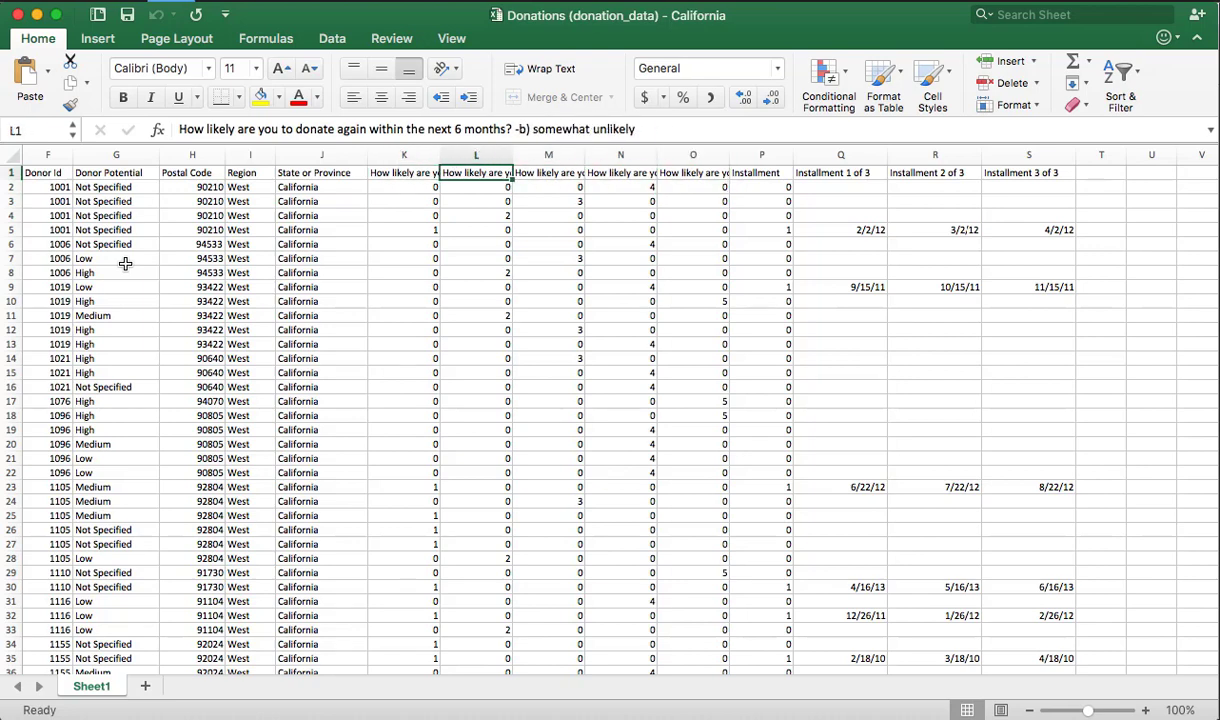
{"action": "key", "text": "Right"}
{"action": "key", "text": "Left"}
{"action": "key", "text": "Left"}
{"action": "key", "text": "Right"}
{"action": "key", "text": "Down"}
{"action": "key", "text": "Left"}
{"action": "key", "text": "Right"}
{"action": "key", "text": "Right"}
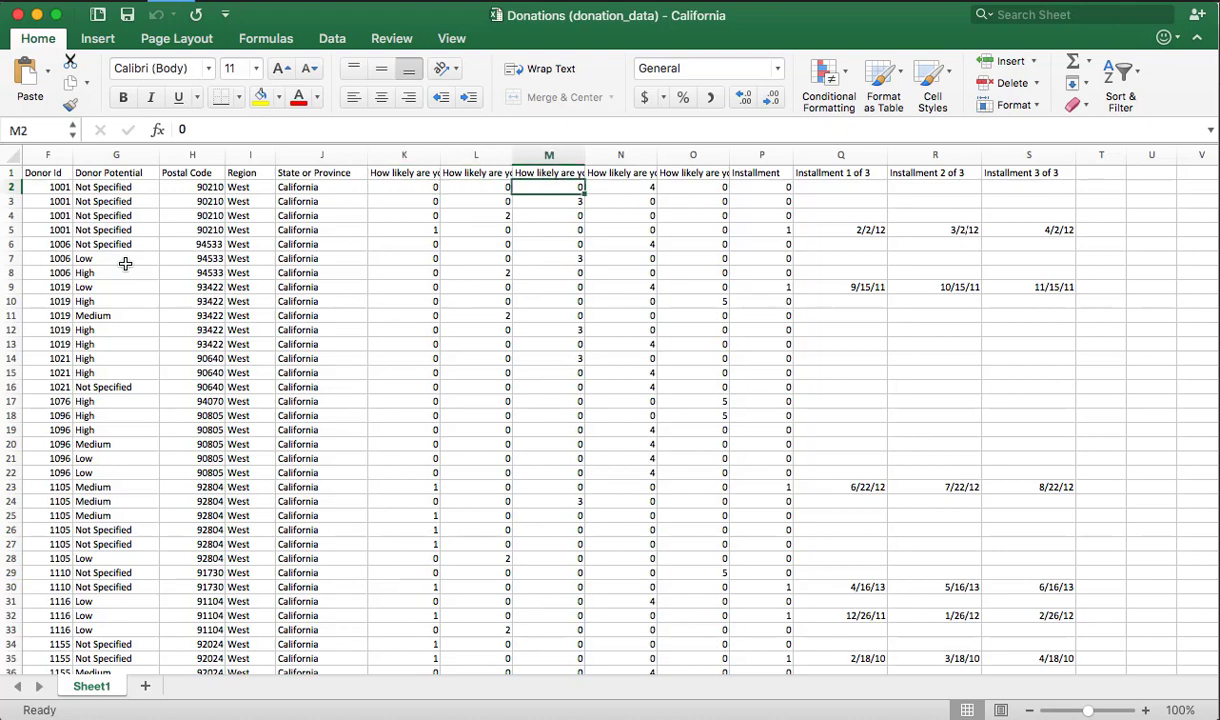
{"action": "key", "text": "Right"}
{"action": "key", "text": "Right"}
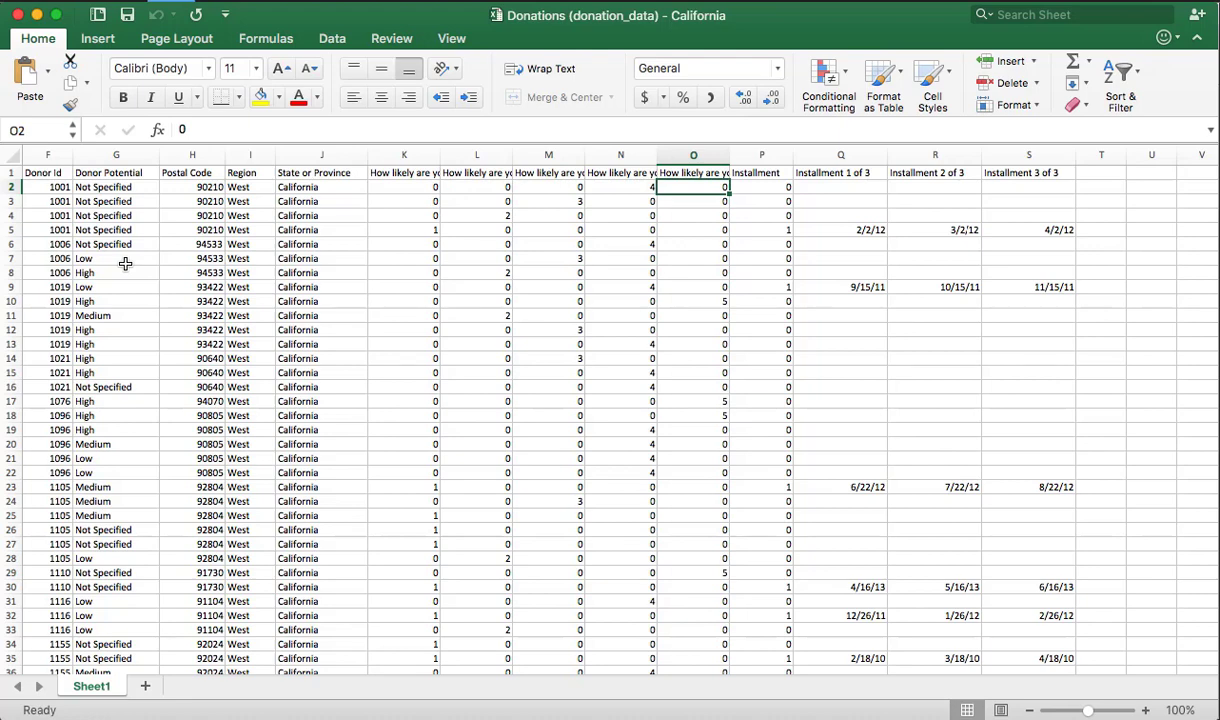
- Review the survey question headers from O1 back to K1, then across to the Installment header in P1
{"action": "key", "text": "Up"}
{"action": "key", "text": "Left"}
{"action": "key", "text": "Left"}
{"action": "key", "text": "Left"}
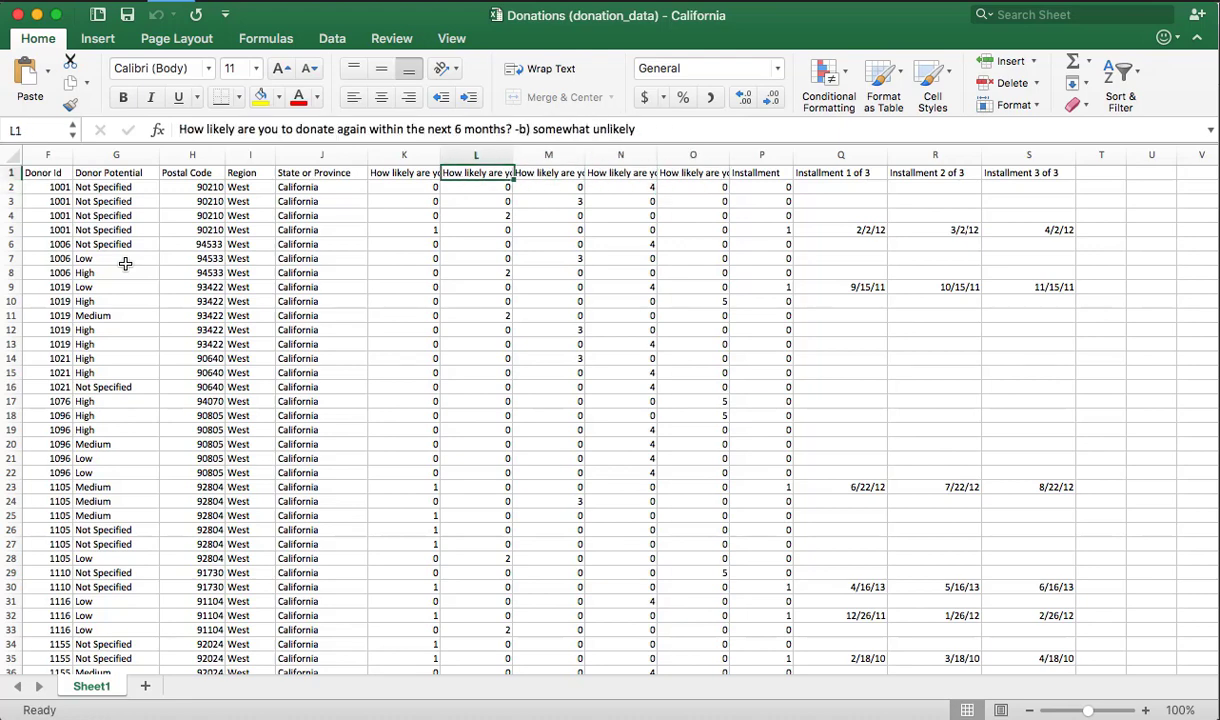
{"action": "key", "text": "Left"}
{"action": "key", "text": "Right"}
{"action": "key", "text": "Right"}
{"action": "key", "text": "Right"}
{"action": "key", "text": "Right"}
{"action": "key", "text": "Right"}
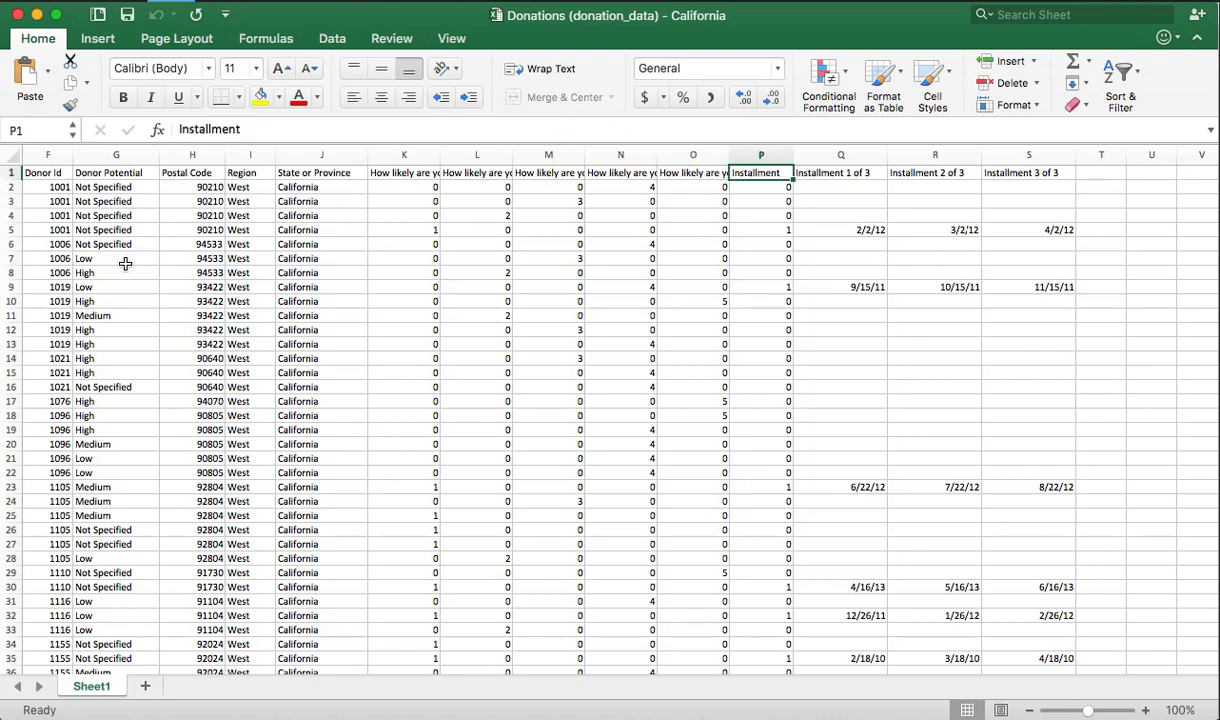
- Read through the answer scale in headers K1 to O1 once more, ending at the Installment header
{"action": "key", "text": "Left"}
{"action": "key", "text": "Left"}
{"action": "key", "text": "Left"}
{"action": "key", "text": "Left"}
{"action": "key", "text": "Left"}
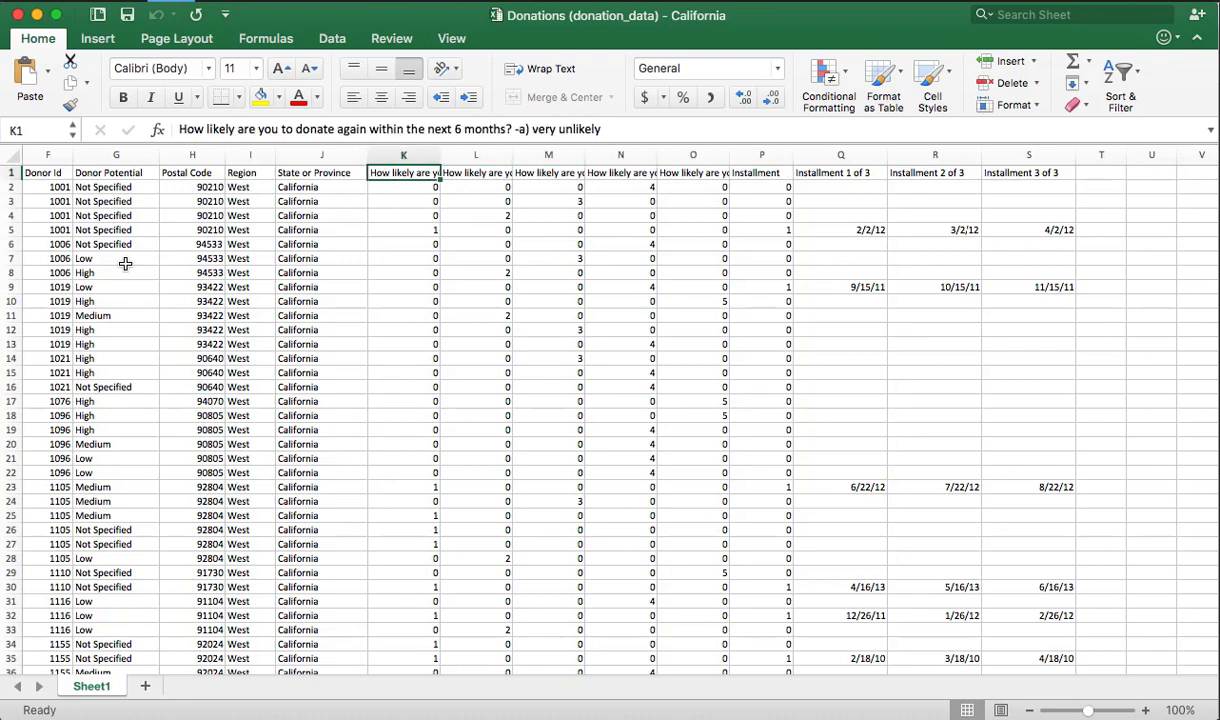
{"action": "key", "text": "Right"}
{"action": "key", "text": "Right"}
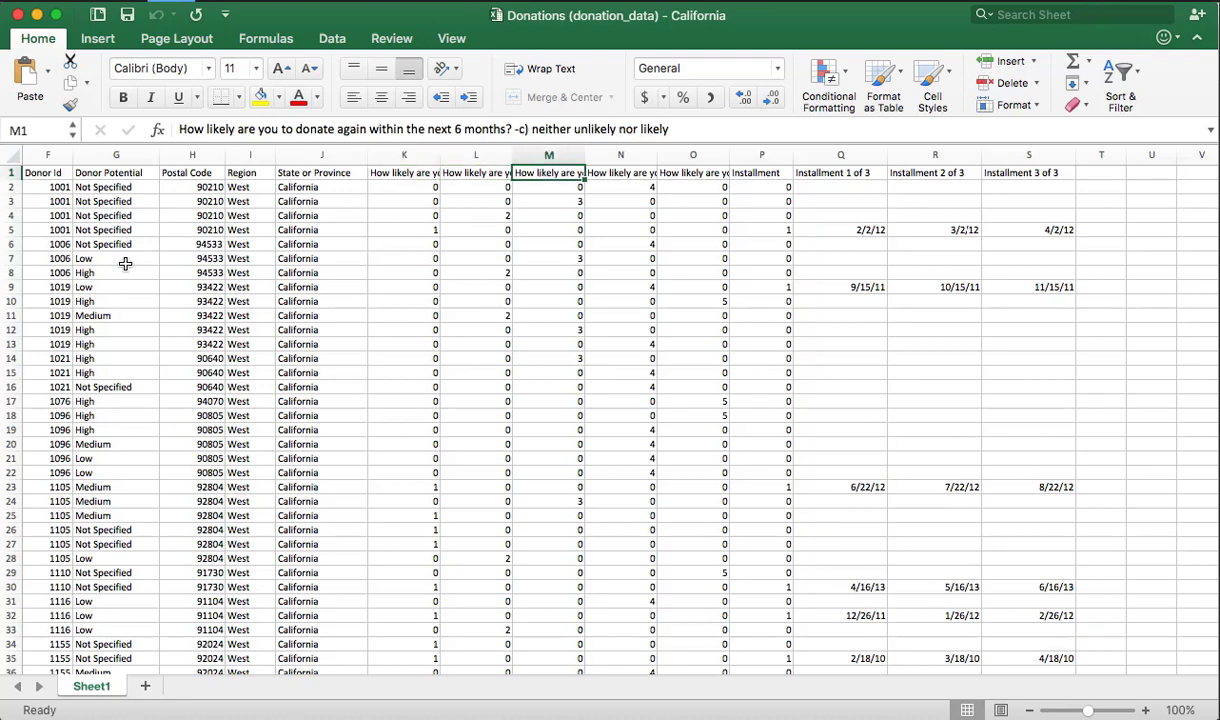
{"action": "key", "text": "Right"}
{"action": "key", "text": "Right"}
{"action": "key", "text": "Right"}
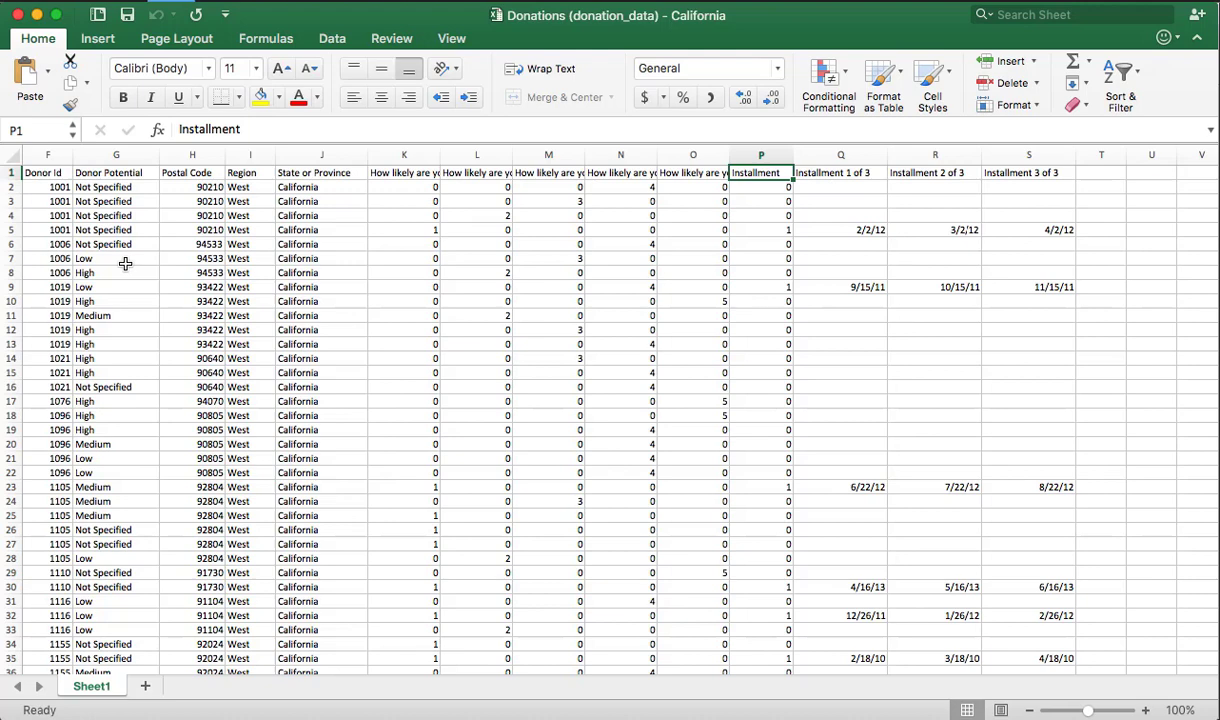
- Examine the Installment flag in P5 and the installment dates next to it in row 5
{"action": "key", "text": "Down"}
{"action": "key", "text": "Down"}
{"action": "key", "text": "Down"}
{"action": "key", "text": "Down"}
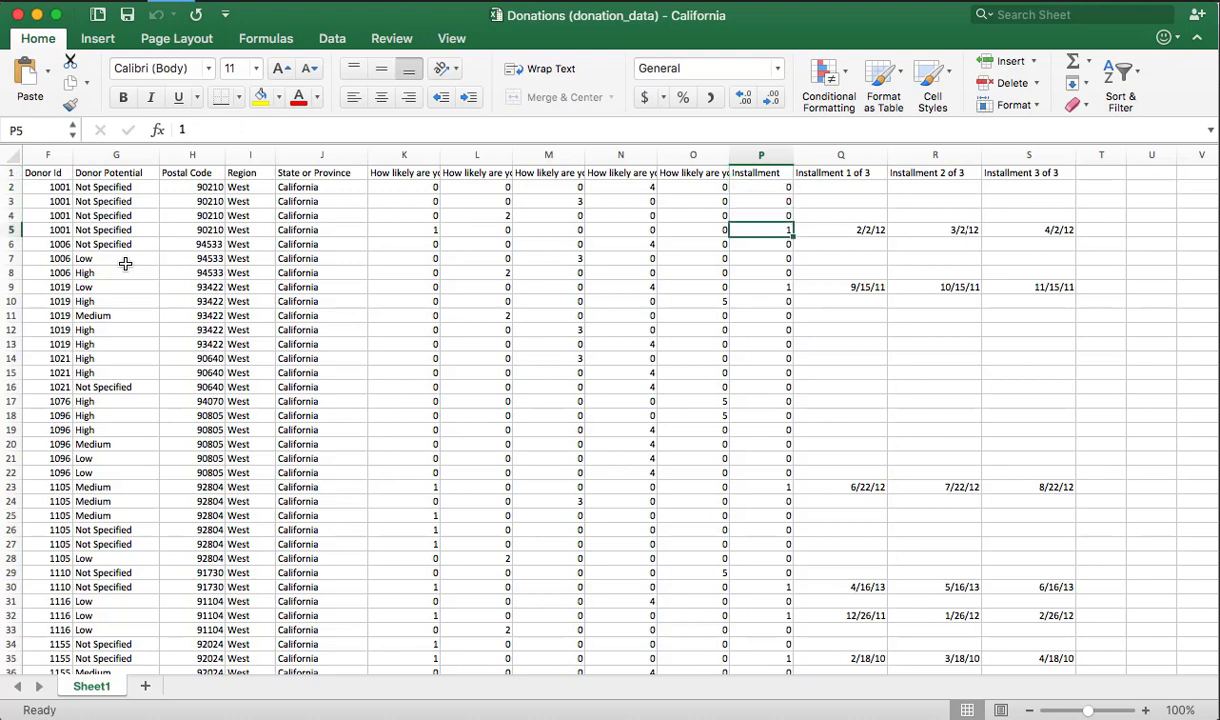
{"action": "key", "text": "Right"}
{"action": "key", "text": "Right"}
{"action": "key", "text": "Right"}
{"action": "key", "text": "Left"}
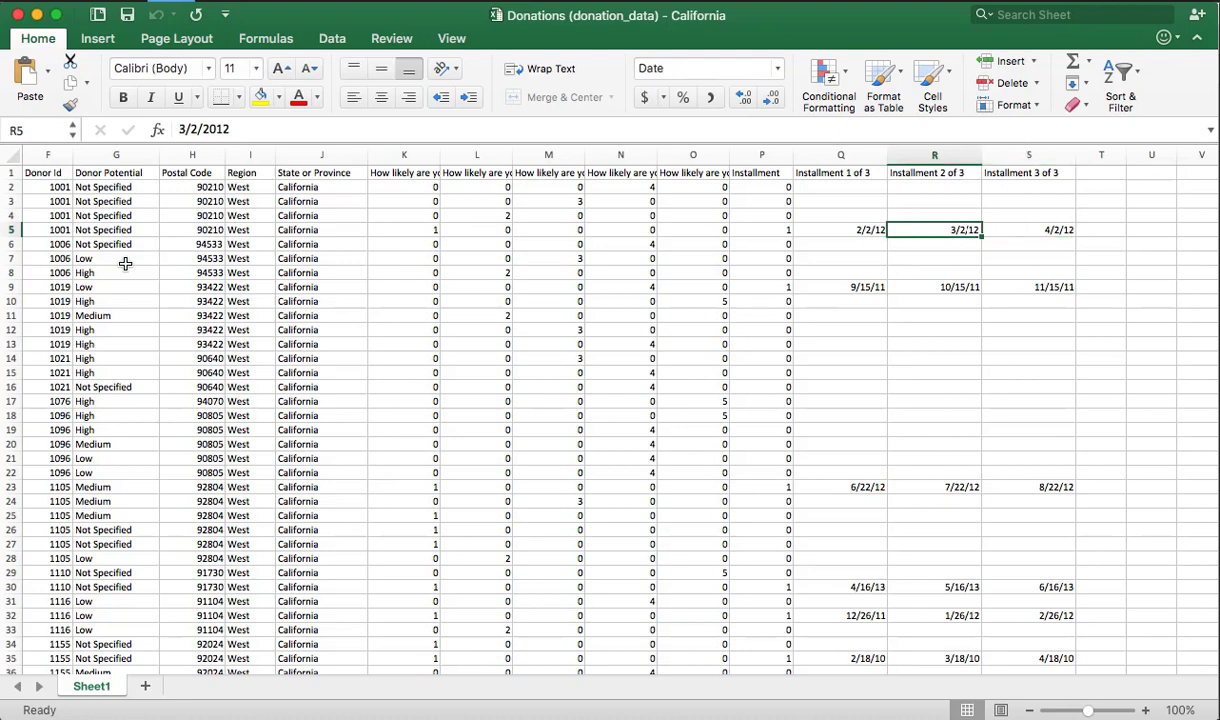
- Examine the Installment flag and the three installment dates of the Atascadero donation in row 9
{"action": "key", "text": "Left"}
{"action": "key", "text": "Down"}
{"action": "key", "text": "Down"}
{"action": "key", "text": "Down"}
{"action": "key", "text": "Down"}
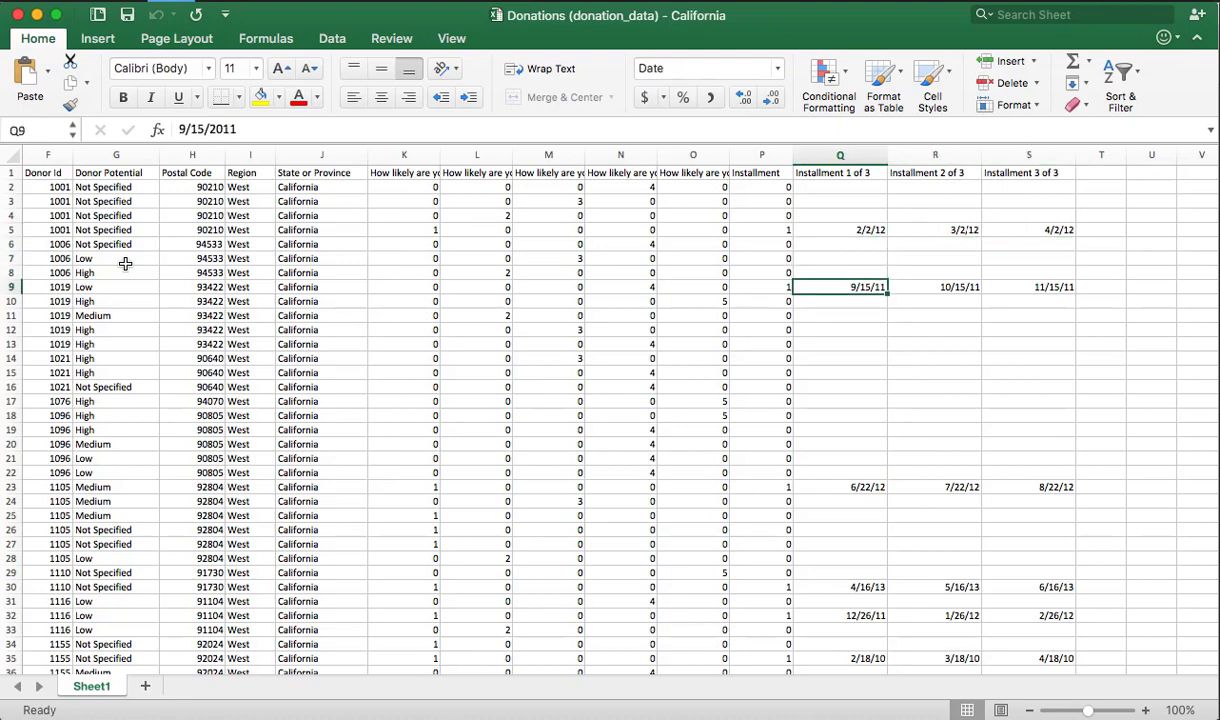
{"action": "key", "text": "Left"}
{"action": "key", "text": "Down"}
{"action": "key", "text": "Up"}
{"action": "key", "text": "Right"}
{"action": "key", "text": "Right"}
{"action": "key", "text": "Right"}
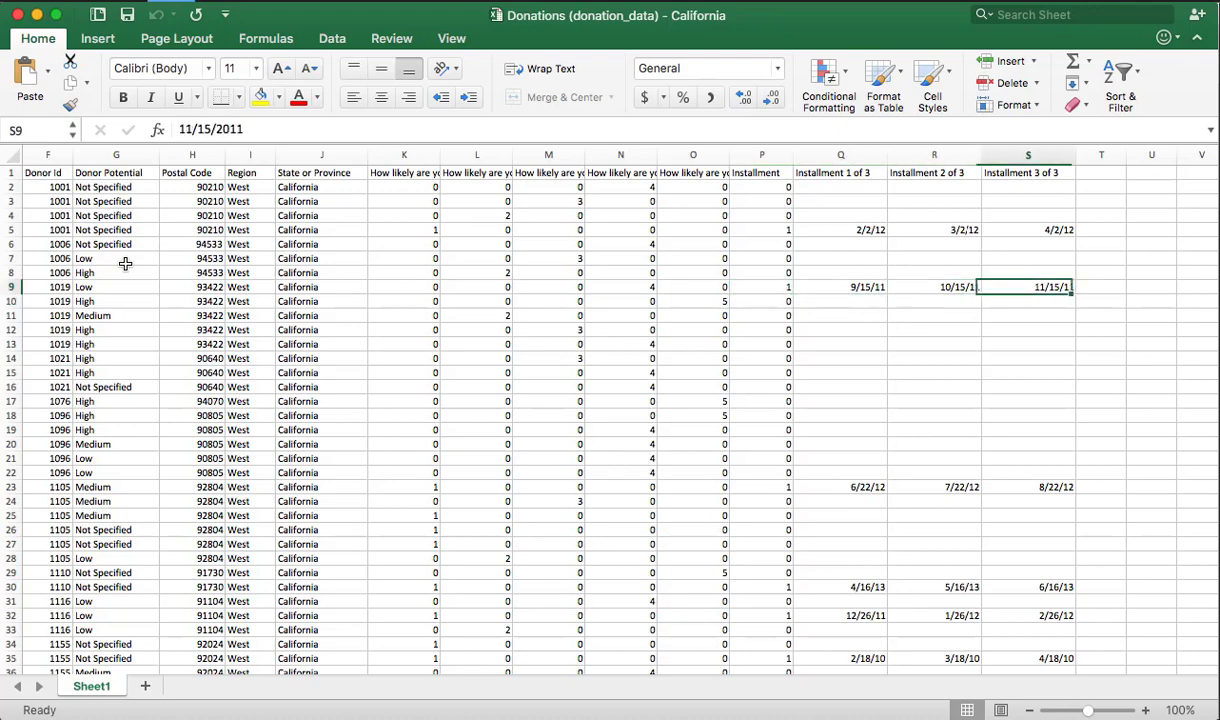
{"action": "key", "text": "Left"}
{"action": "key", "text": "Left"}
{"action": "key", "text": "Left"}
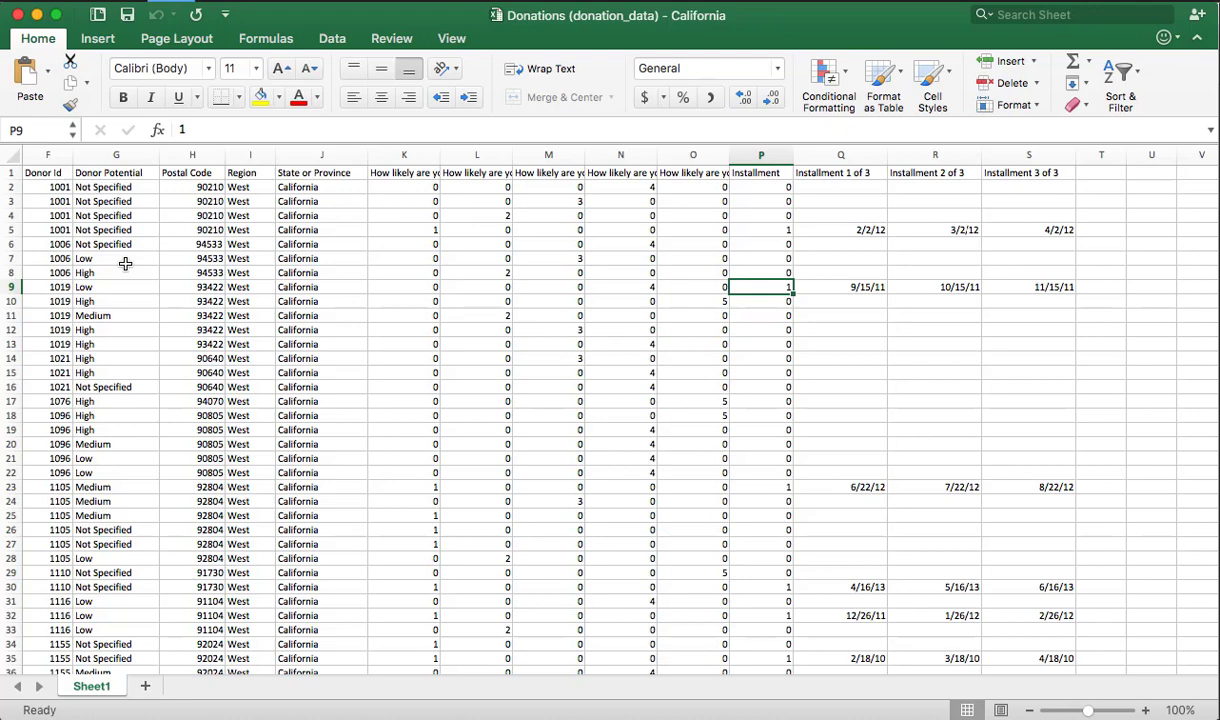
- Recheck the Installment flag and the three installment dates of the Beverly Hills donation in row 5
{"action": "key", "text": "Up"}
{"action": "key", "text": "Up"}
{"action": "key", "text": "Up"}
{"action": "key", "text": "Up"}
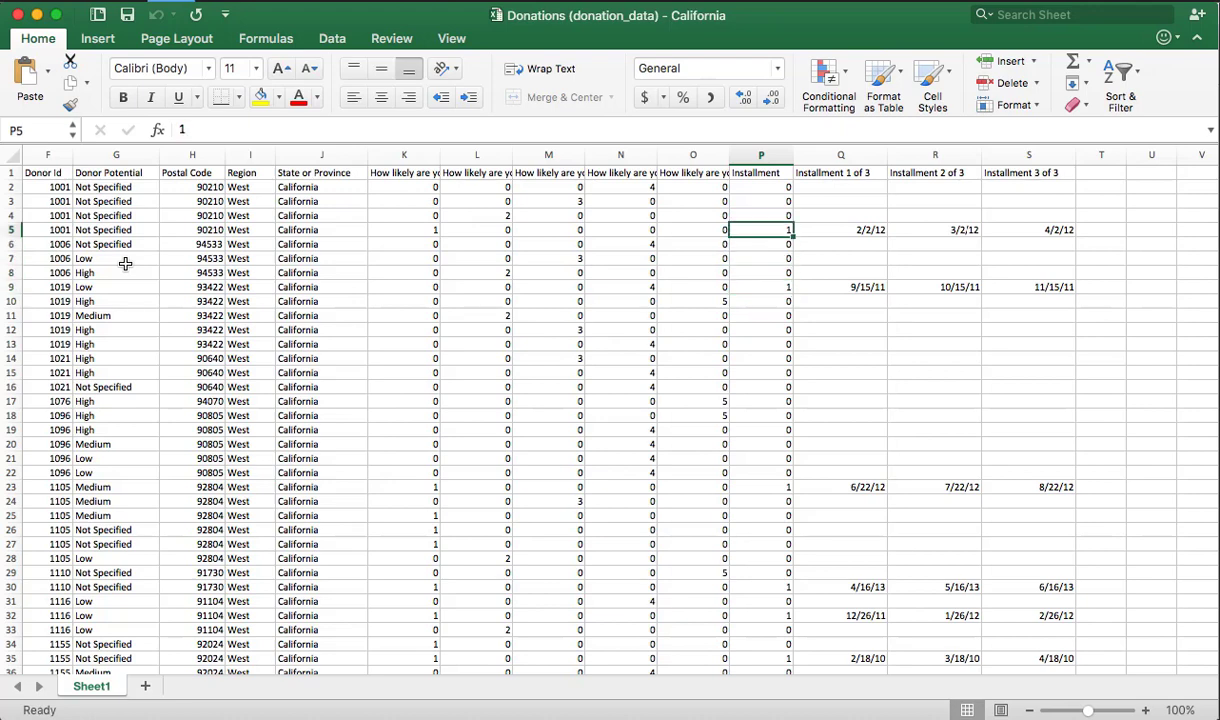
{"action": "key", "text": "Right"}
{"action": "key", "text": "Right"}
{"action": "key", "text": "Right"}
- Check the donation amount in C5 and the donation date in D5 of the installment record
{"action": "key", "text": "Left"}
{"action": "key", "text": "Left"}
{"action": "key", "text": "Left"}
{"action": "key", "text": "Left"}
{"action": "key", "text": "Left"}
{"action": "key", "text": "Left"}
{"action": "key", "text": "Left"}
{"action": "key", "text": "Left"}
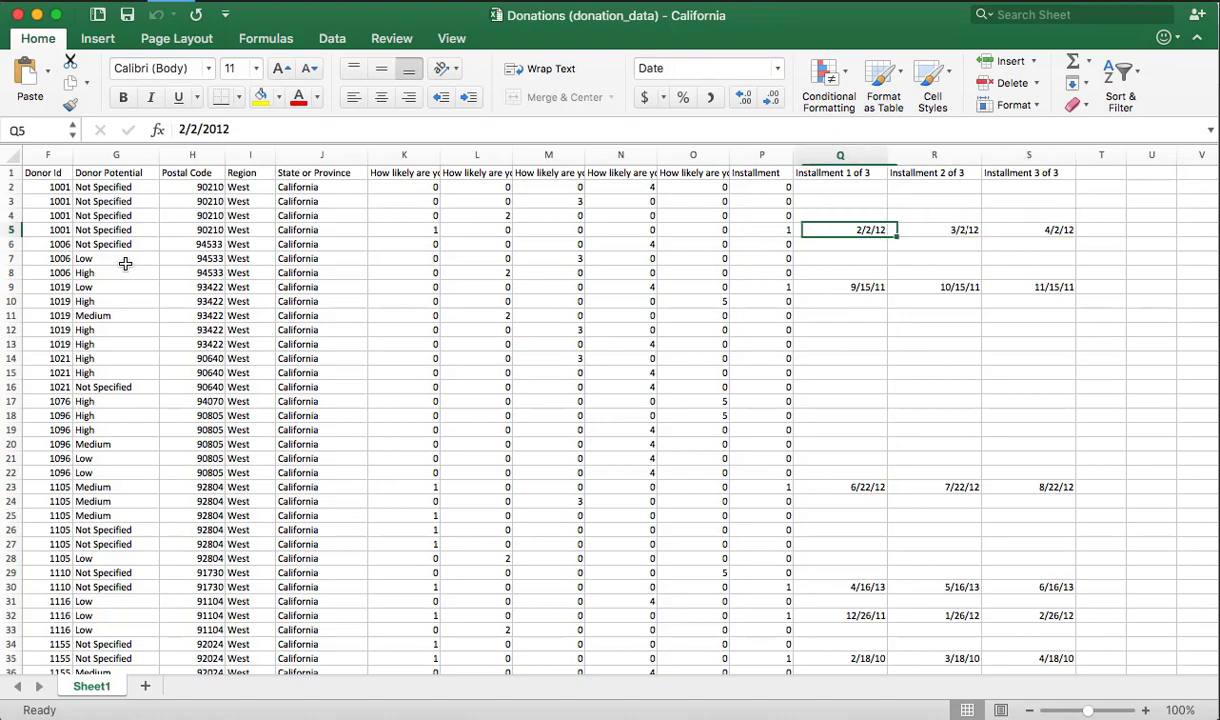
{"action": "key", "text": "Left"}
{"action": "key", "text": "Left"}
{"action": "key", "text": "Left"}
{"action": "key", "text": "Left"}
{"action": "key", "text": "Left"}
{"action": "key", "text": "Left"}
{"action": "key", "text": "Left"}
{"action": "key", "text": "Left"}
{"action": "key", "text": "Left"}
{"action": "key", "text": "Left"}
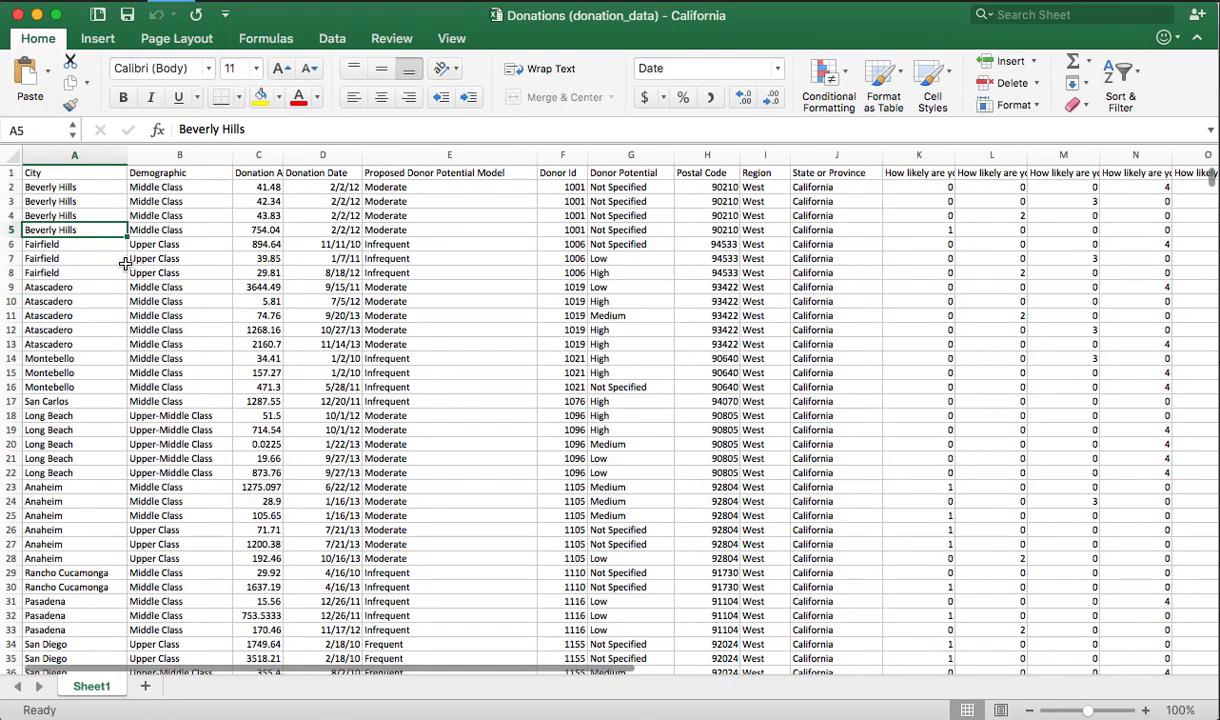
{"action": "key", "text": "Right"}
{"action": "key", "text": "Right"}
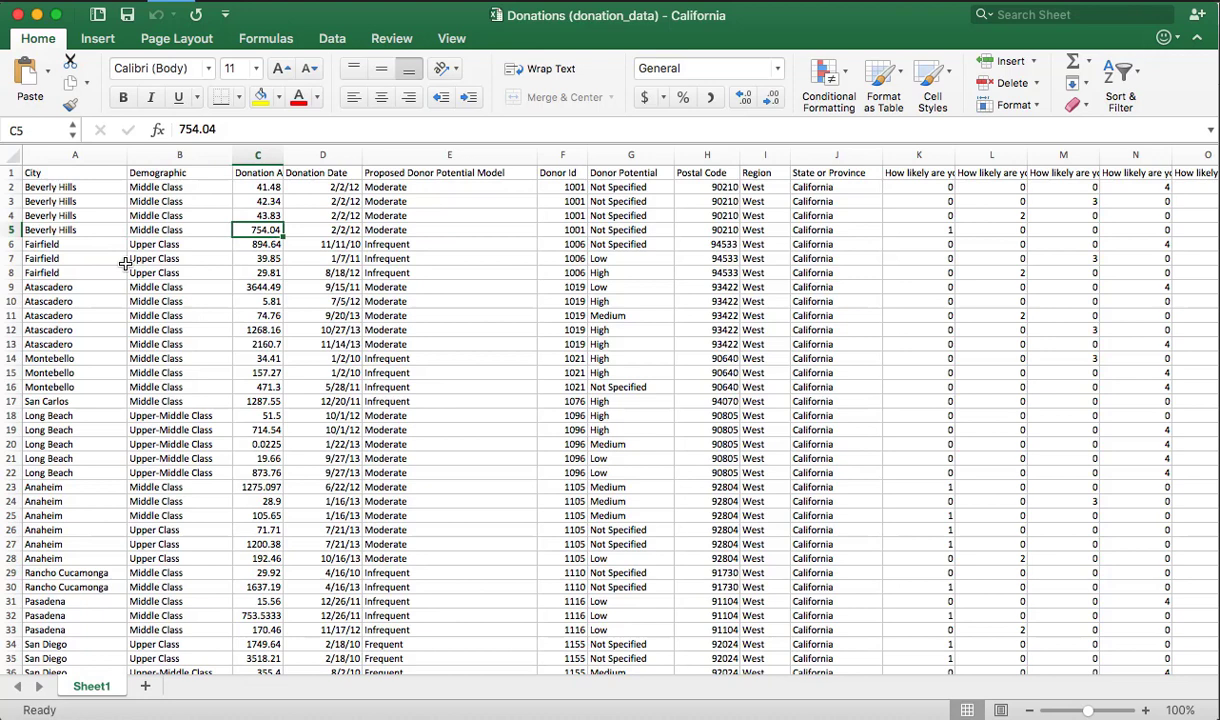
{"action": "key", "text": "Right"}
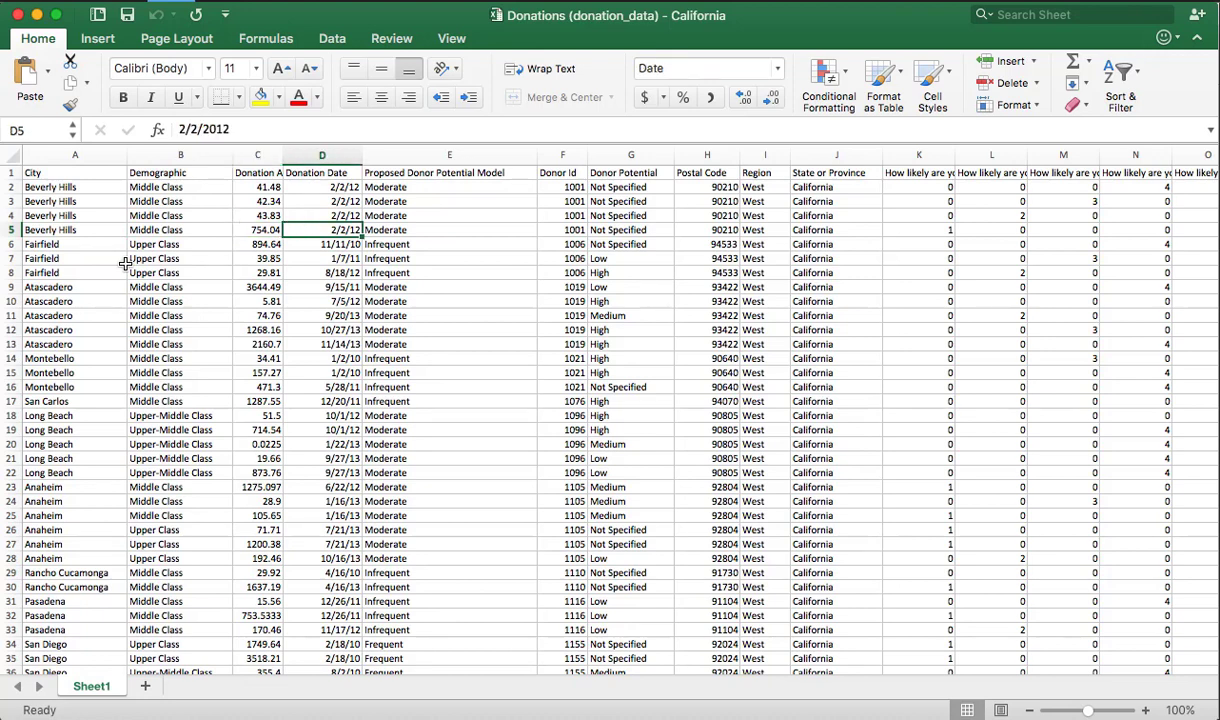
{"action": "key", "text": "Left"}
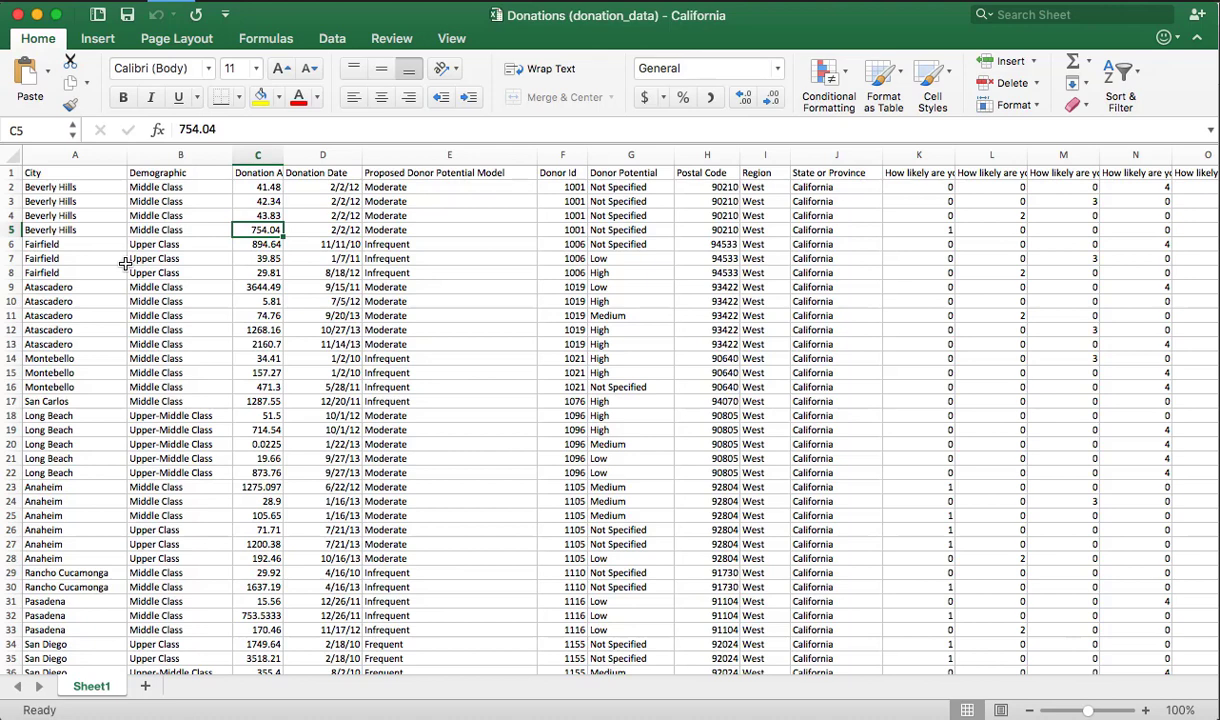
{"action": "key", "text": "Right"}
{"action": "key", "text": "Right"}
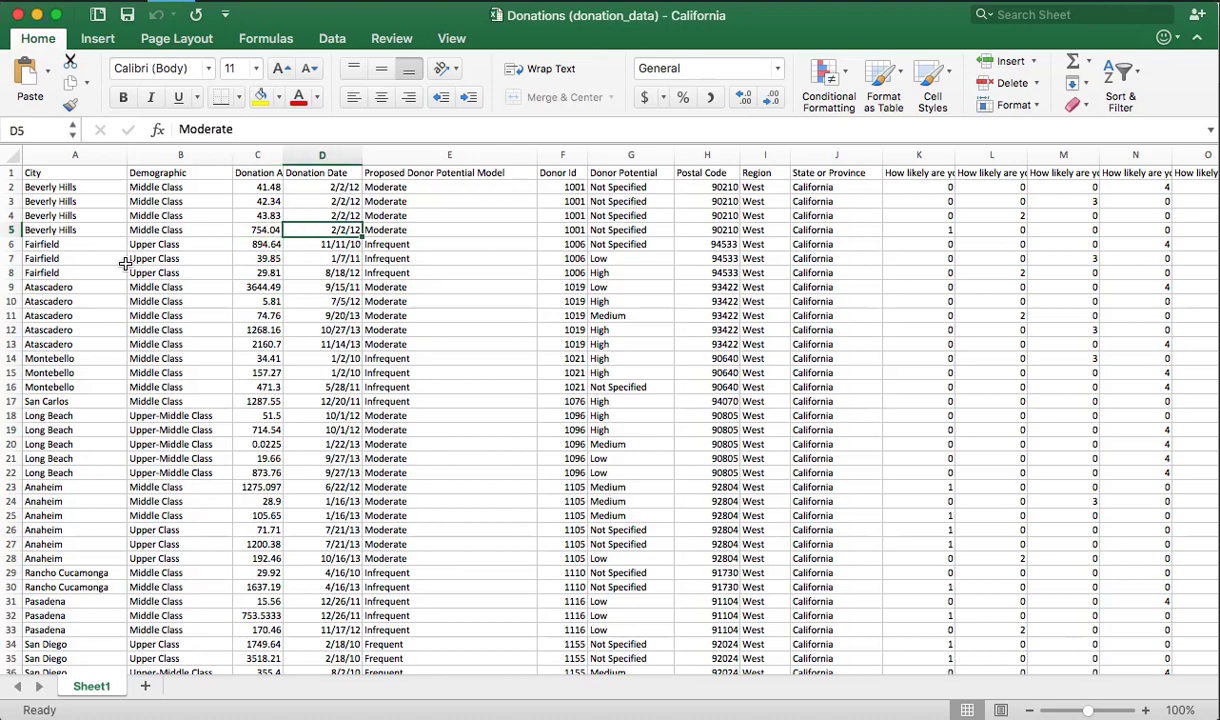
{"action": "key", "text": "Left"}
{"action": "key", "text": "Left"}
- Examine the dates of the first, second and third installments in Q5, R5 and S5
{"action": "key", "text": "Right"}
{"action": "key", "text": "Right"}
{"action": "key", "text": "Right"}
{"action": "key", "text": "Right"}
{"action": "key", "text": "Right"}
{"action": "key", "text": "Right"}
{"action": "key", "text": "Right"}
{"action": "key", "text": "Right"}
{"action": "key", "text": "Right"}
{"action": "key", "text": "Right"}
{"action": "key", "text": "Right"}
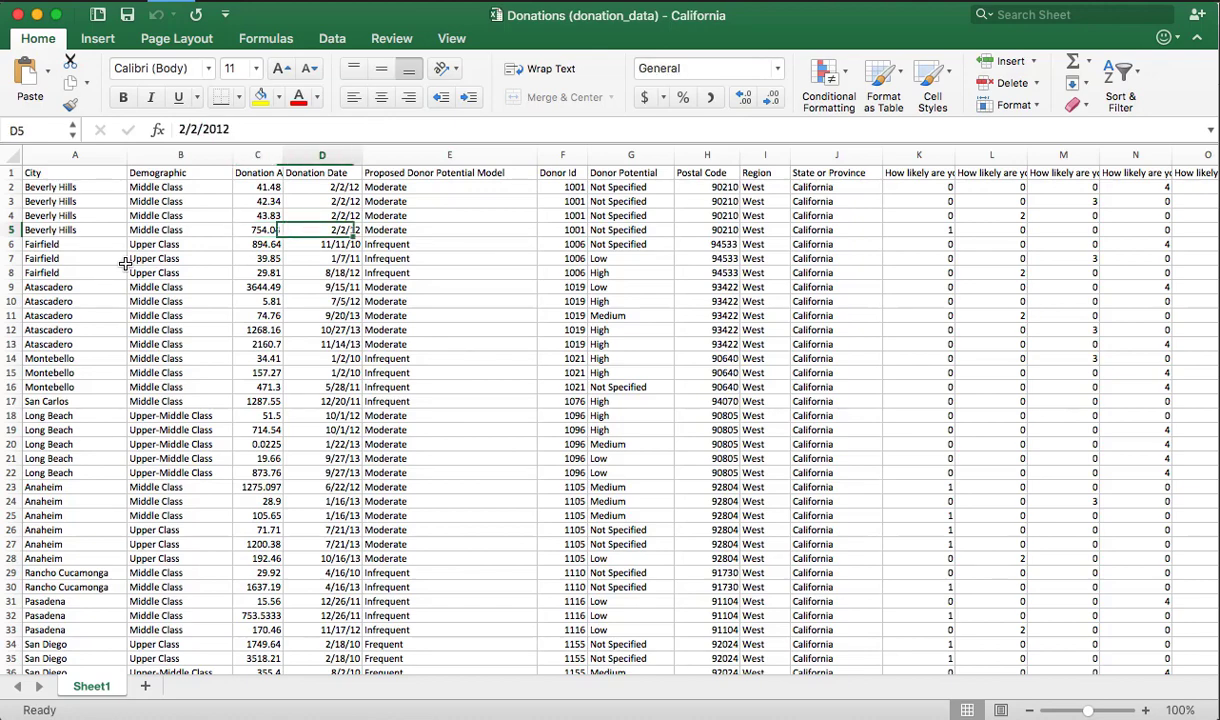
{"action": "key", "text": "Right"}
{"action": "key", "text": "Right"}
{"action": "key", "text": "Right"}
{"action": "key", "text": "Right"}
{"action": "key", "text": "Right"}
{"action": "key", "text": "Right"}
{"action": "key", "text": "Right"}
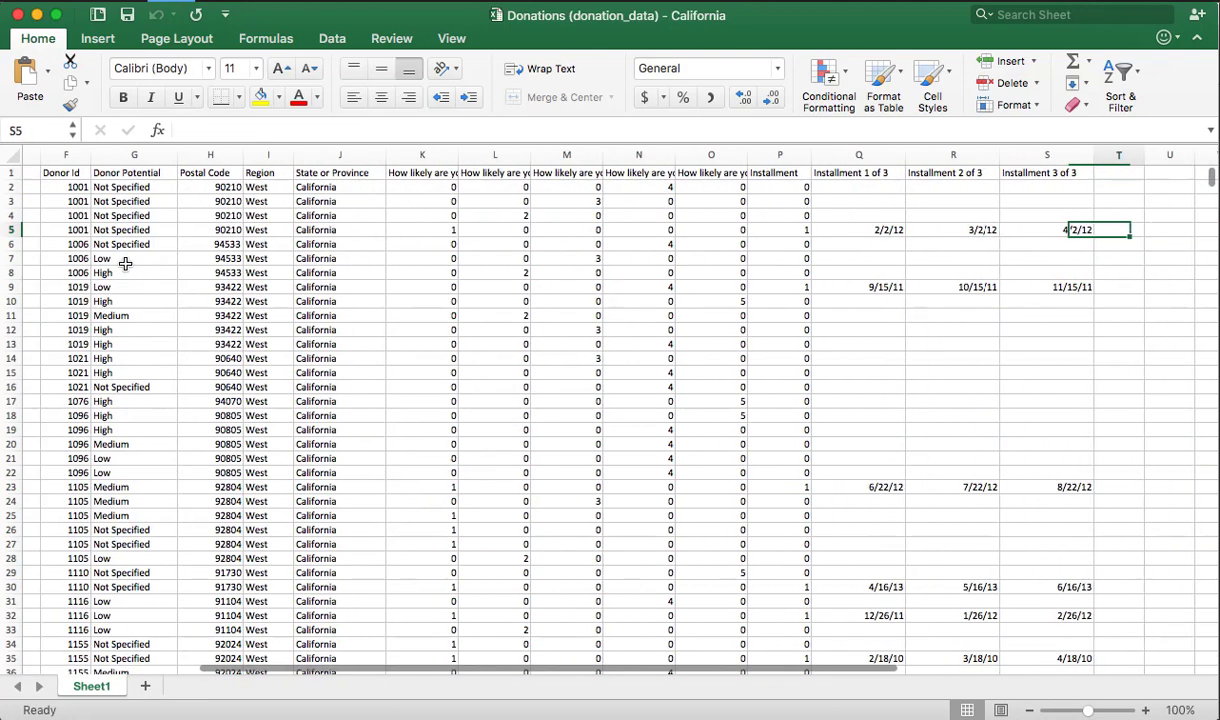
{"action": "key", "text": "Left"}
{"action": "key", "text": "Left"}
{"action": "key", "text": "Left"}
{"action": "key", "text": "Left"}
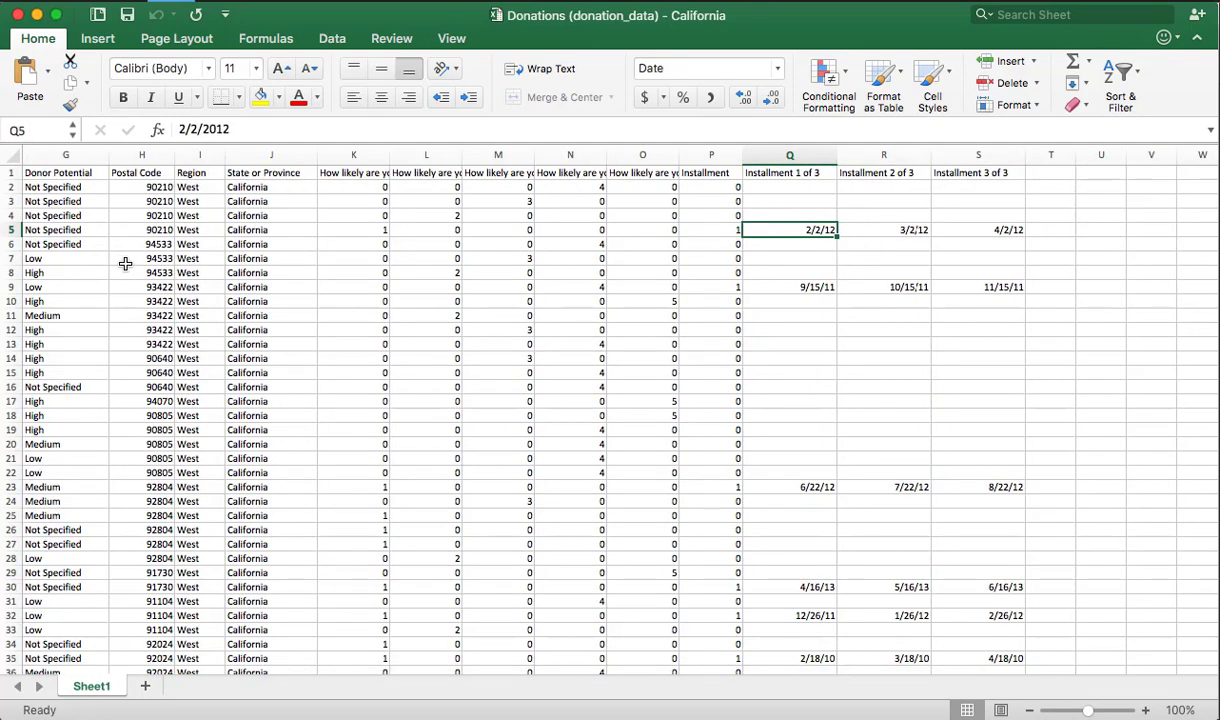
{"action": "key", "text": "Right"}
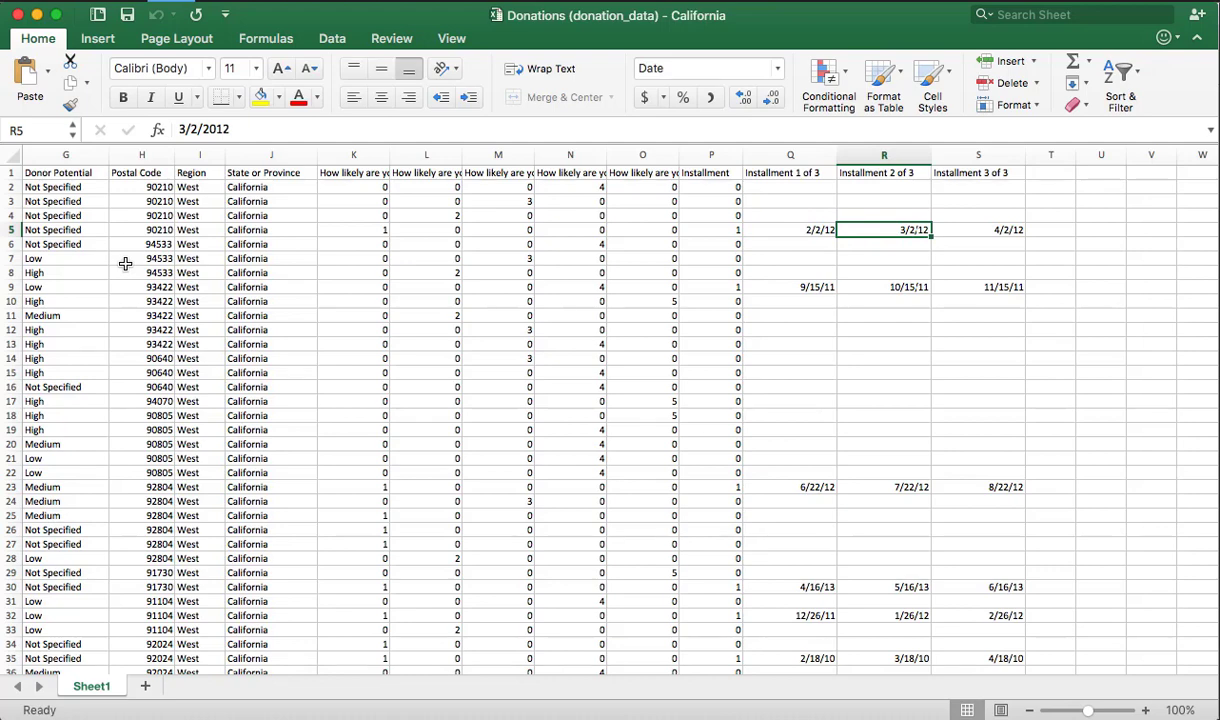
{"action": "key", "text": "Right"}
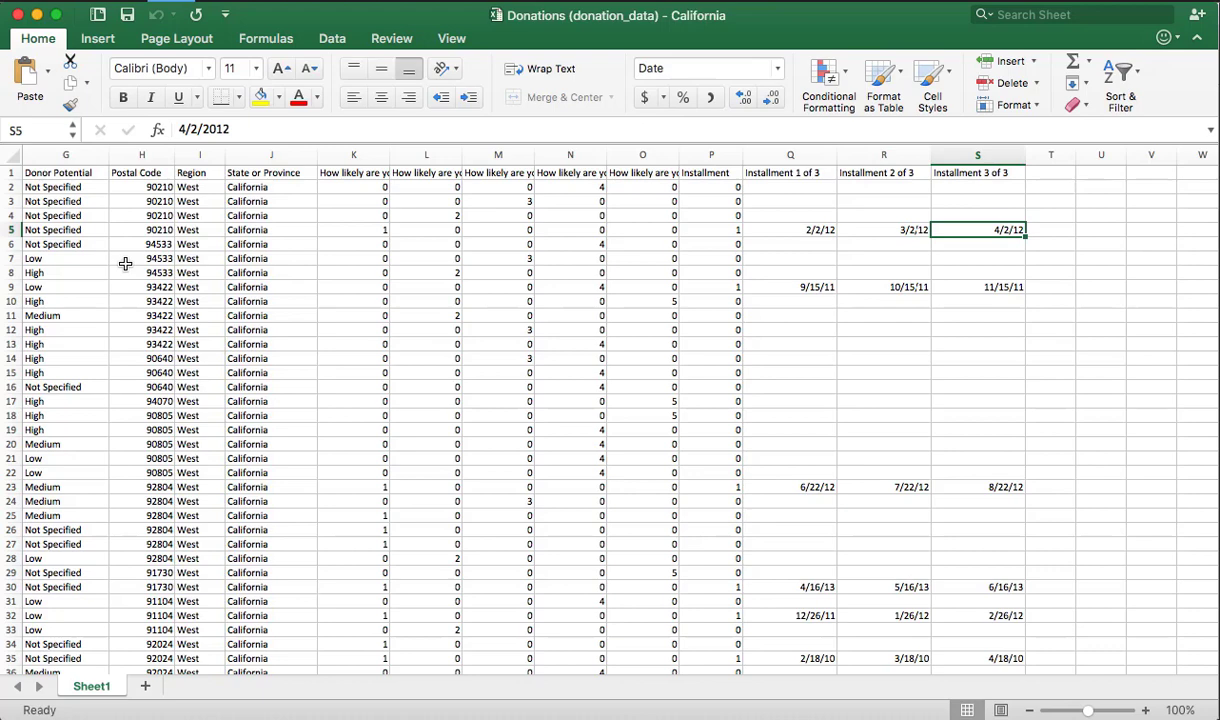
- Compare how the row 5 donation is spread across the installment date columns Q through S
{"action": "key", "text": "Left"}
{"action": "key", "text": "Left"}
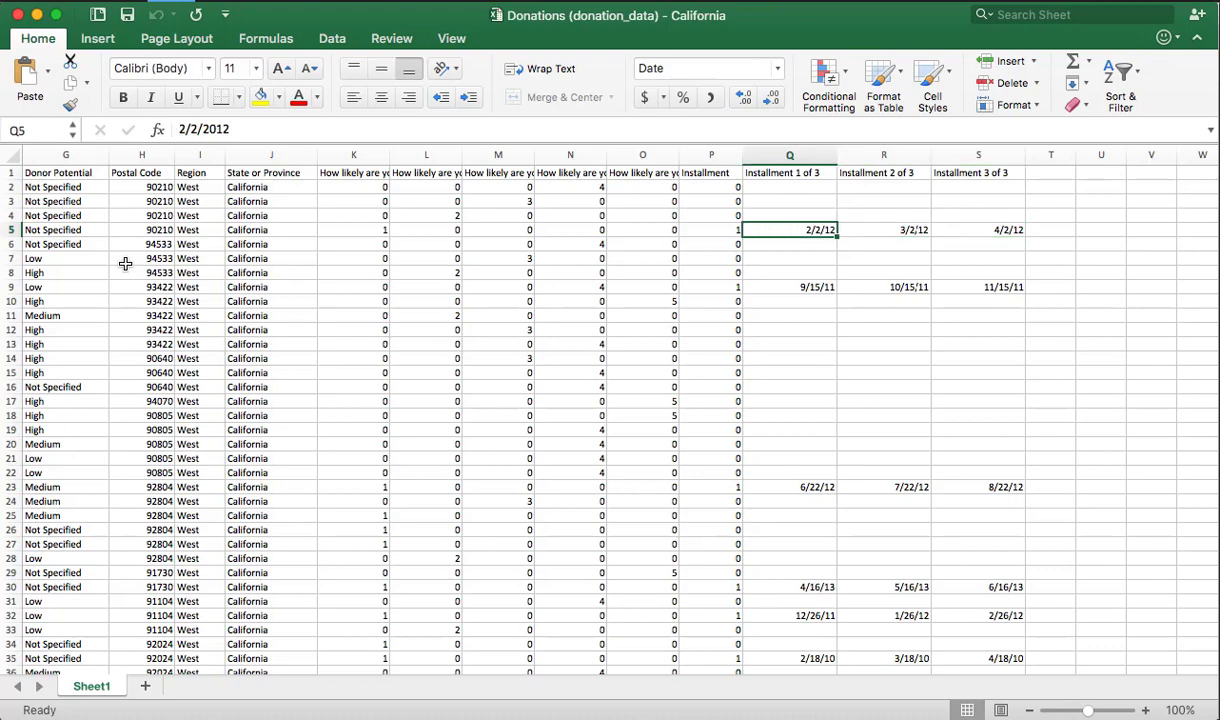
{"action": "key", "text": "Right"}
{"action": "key", "text": "Right"}
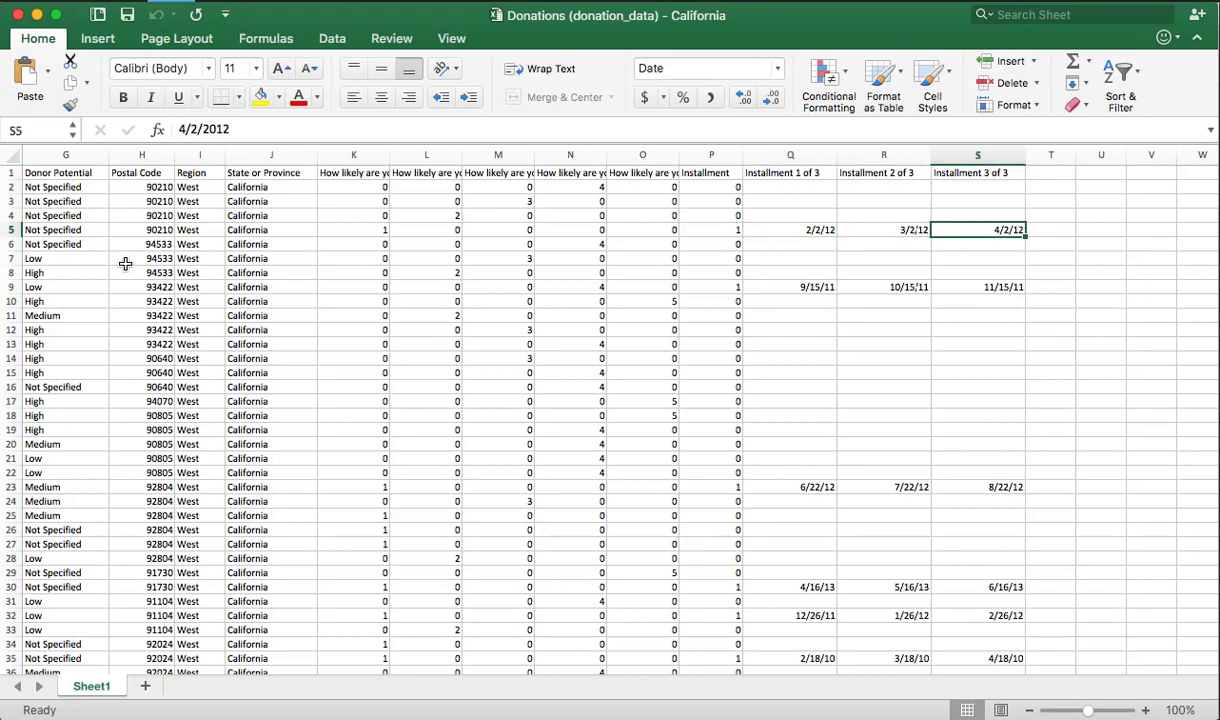
{"action": "key", "text": "Left"}
{"action": "key", "text": "Left"}
{"action": "key", "text": "Right"}
{"action": "key", "text": "Right"}
{"action": "key", "text": "Left"}
{"action": "key", "text": "Left"}
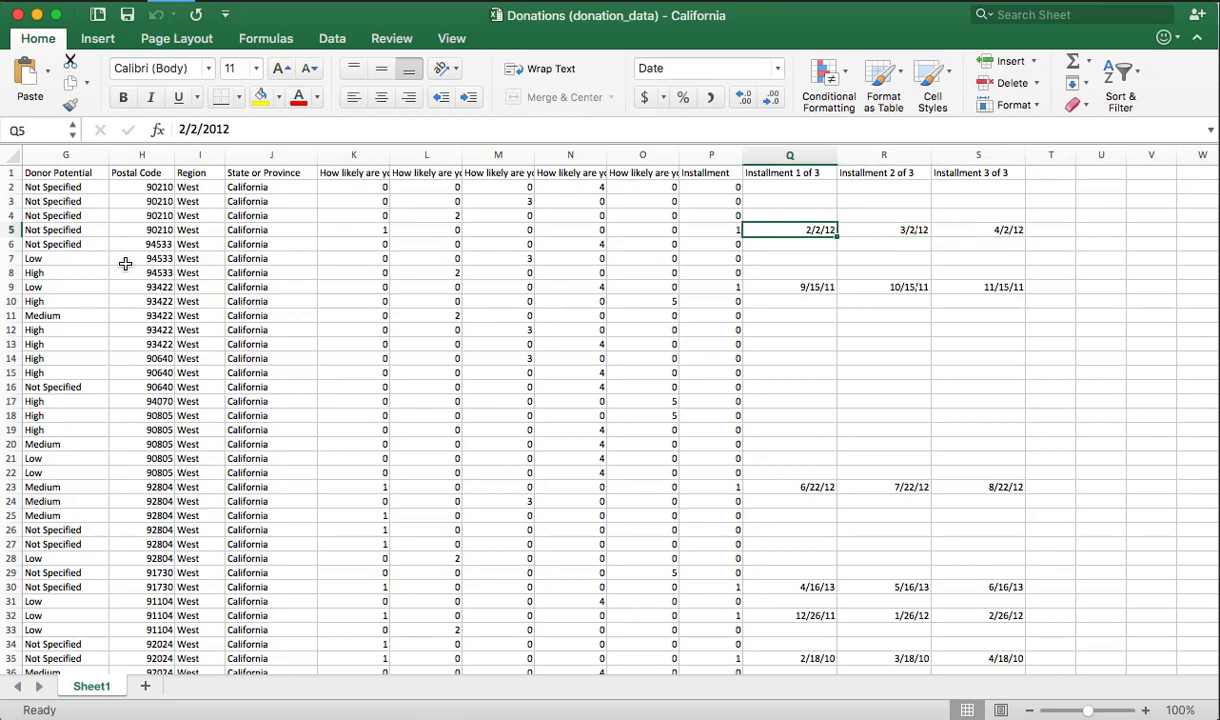
{"action": "key", "text": "Left"}
{"action": "key", "text": "Right"}
{"action": "key", "text": "Right"}
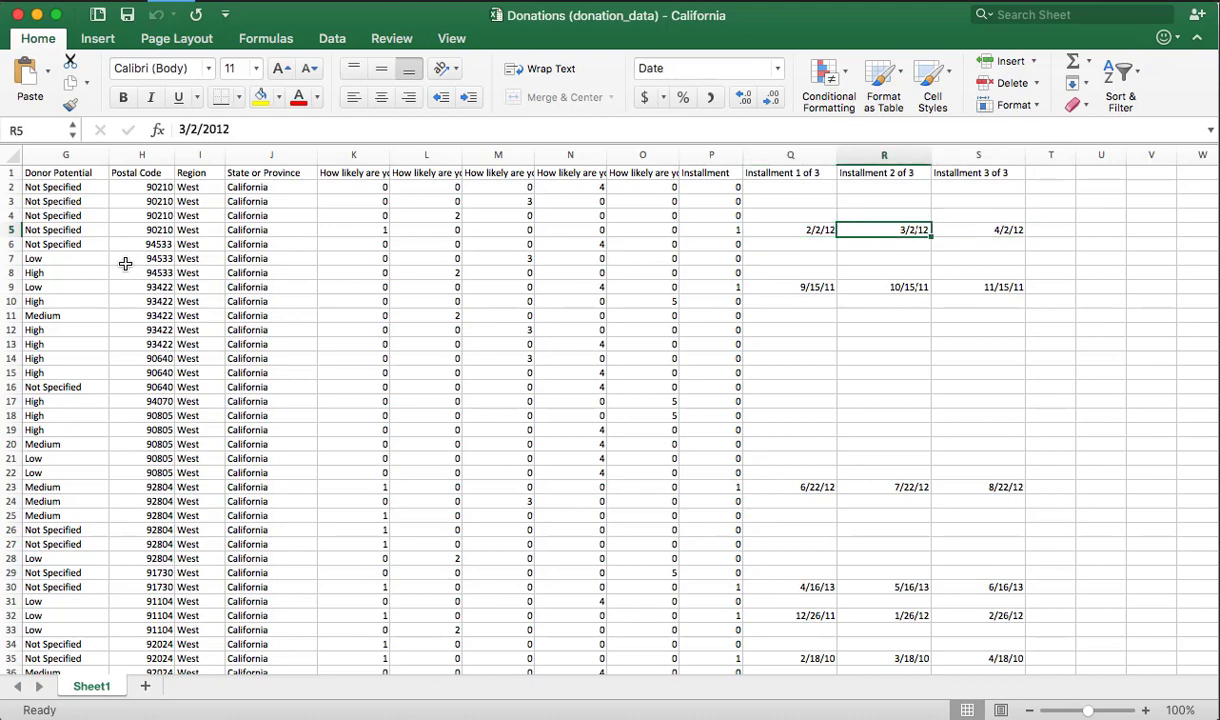
- Trace the row 5 record from its installment dates back to its donation amount and donation date
{"action": "key", "text": "Left"}
{"action": "key", "text": "Left"}
{"action": "key", "text": "Left"}
{"action": "key", "text": "Left"}
{"action": "key", "text": "Left"}
{"action": "key", "text": "Left"}
{"action": "key", "text": "Left"}
{"action": "key", "text": "Left"}
{"action": "key", "text": "Left"}
{"action": "key", "text": "Left"}
{"action": "key", "text": "Left"}
{"action": "key", "text": "Left"}
{"action": "key", "text": "Left"}
{"action": "key", "text": "Left"}
{"action": "key", "text": "Left"}
{"action": "key", "text": "Left"}
{"action": "key", "text": "Left"}
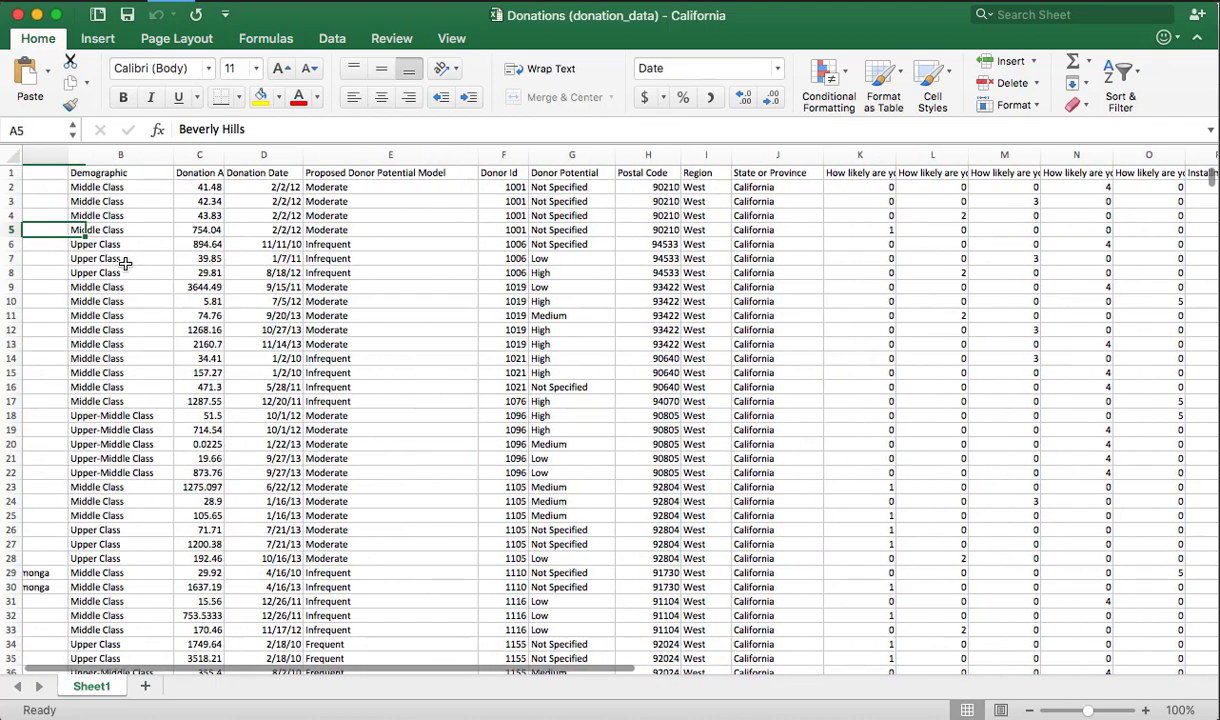
{"action": "key", "text": "Right"}
{"action": "key", "text": "Right"}
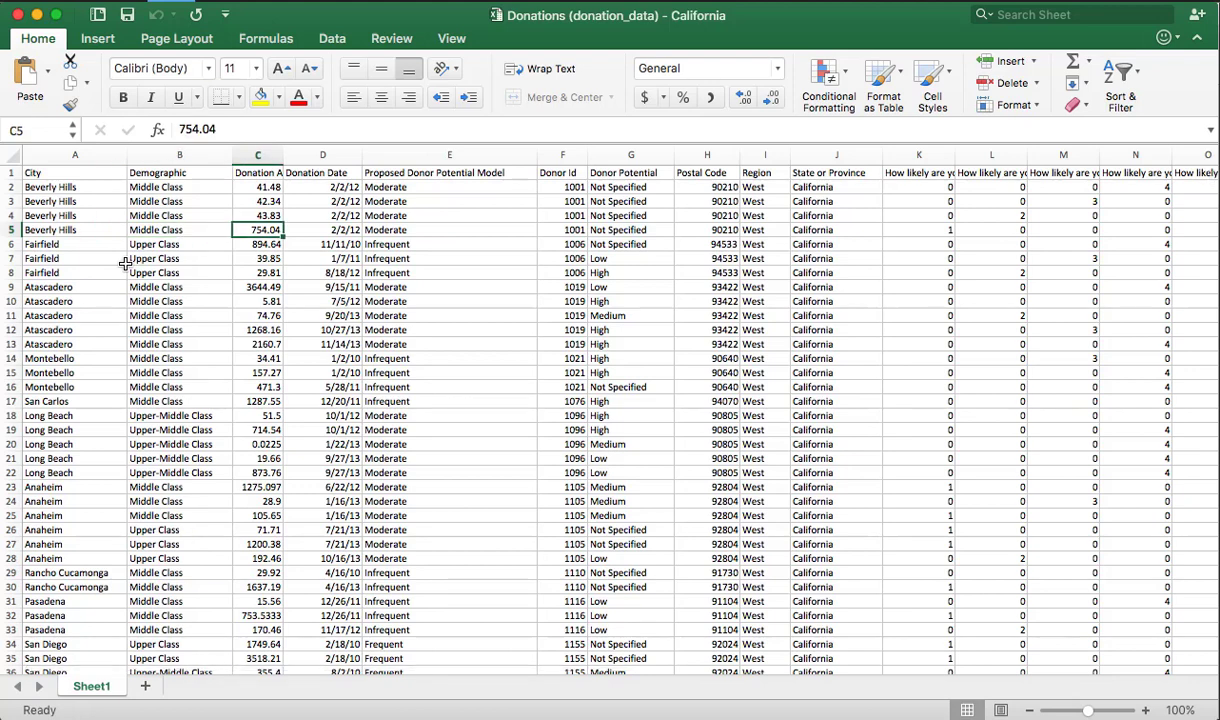
{"action": "key", "text": "Right"}
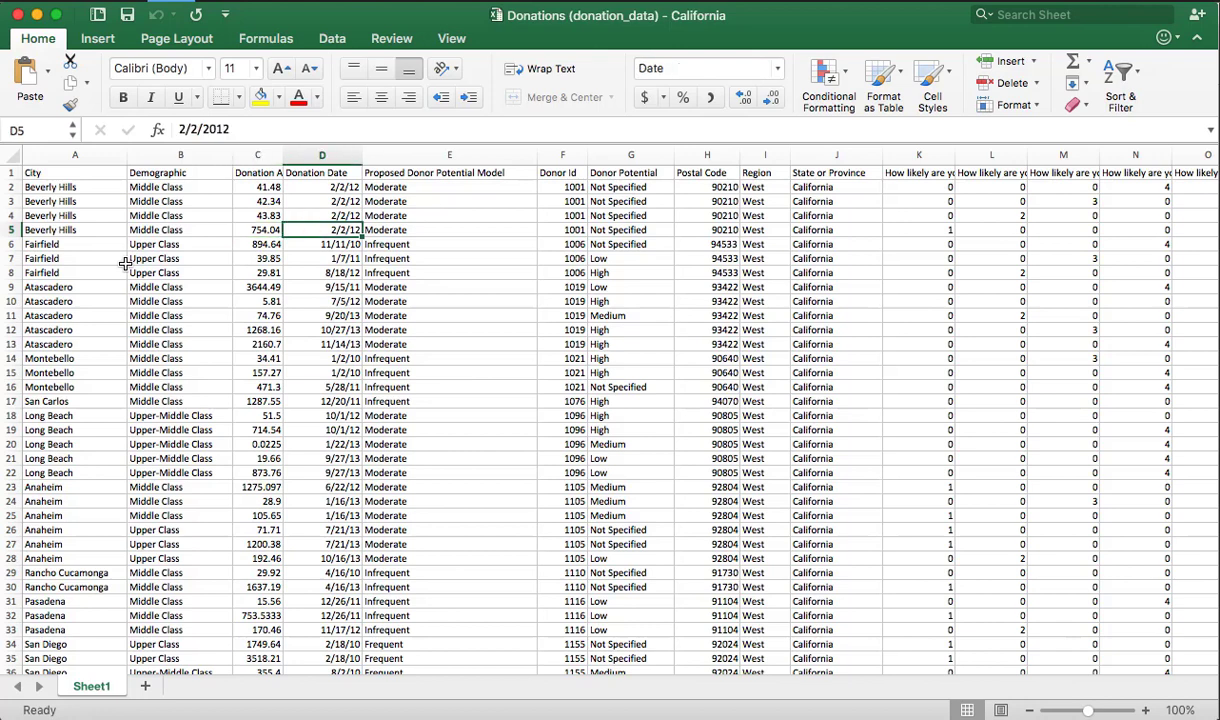
- Compare the single donation amount in C5 with the single donation date in D5
{"action": "key", "text": "Left"}
{"action": "key", "text": "Right"}
{"action": "key", "text": "Left"}
{"action": "key", "text": "Right"}
{"action": "key", "text": "Left"}
{"action": "key", "text": "Right"}
{"action": "key", "text": "Left"}
{"action": "key", "text": "Right"}
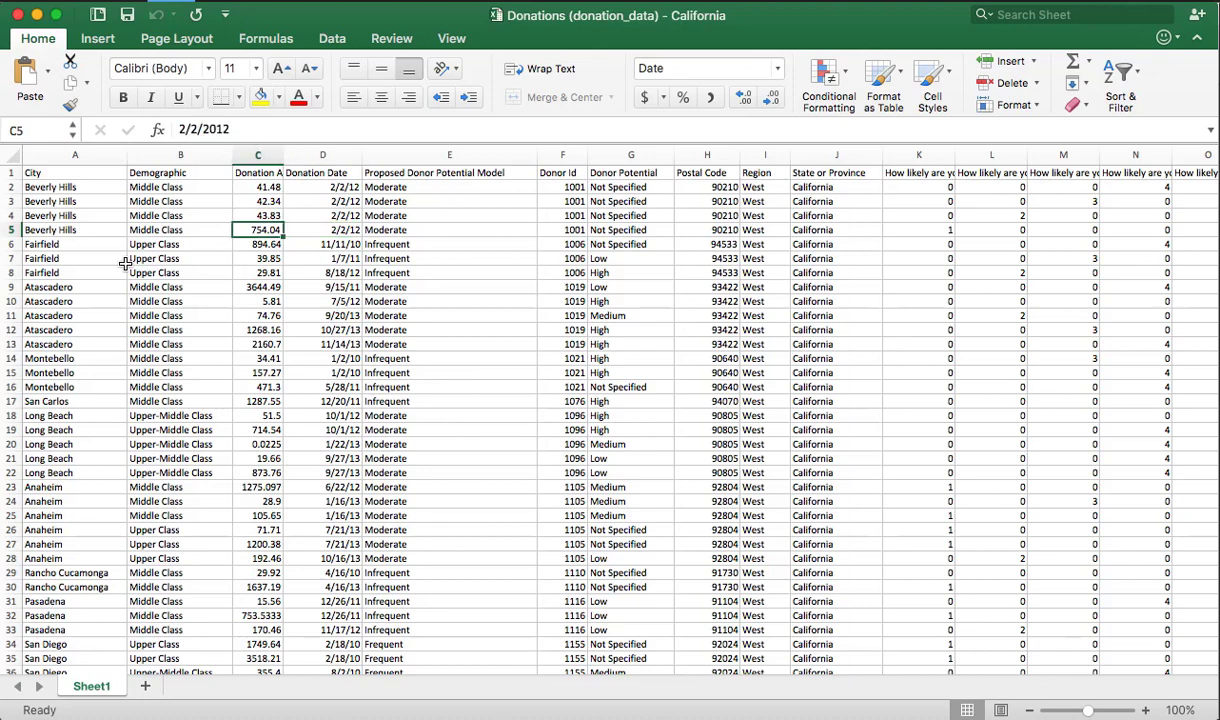
{"action": "key", "text": "Left"}
{"action": "key", "text": "Right"}
{"action": "key", "text": "Left"}
{"action": "key", "text": "Right"}
{"action": "key", "text": "Left"}
{"action": "key", "text": "Right"}
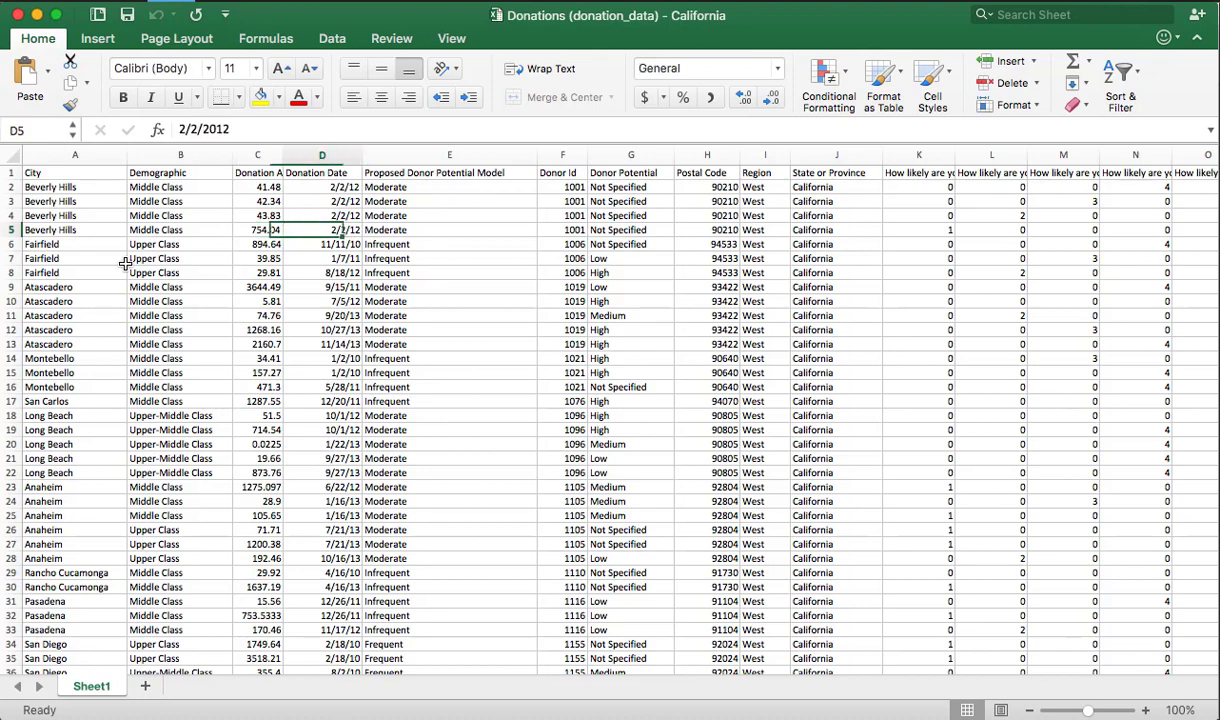
{"action": "key", "text": "Left"}
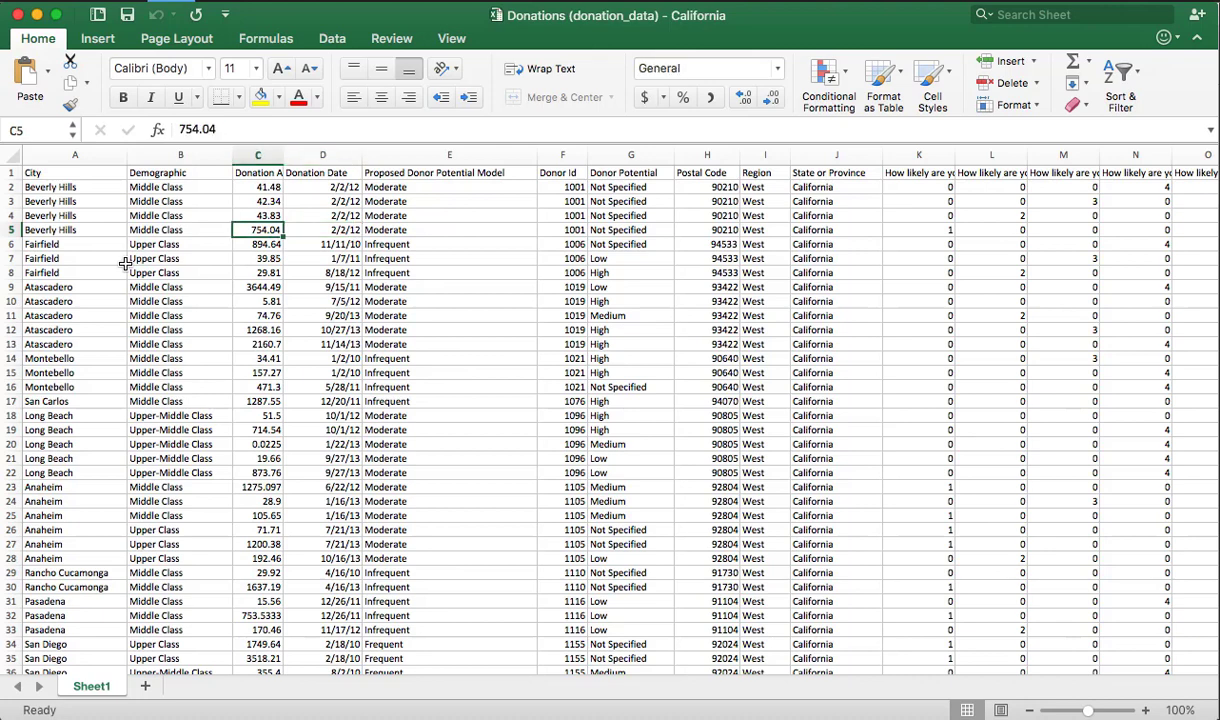
{"action": "key", "text": "Right"}
{"action": "key", "text": "Left"}
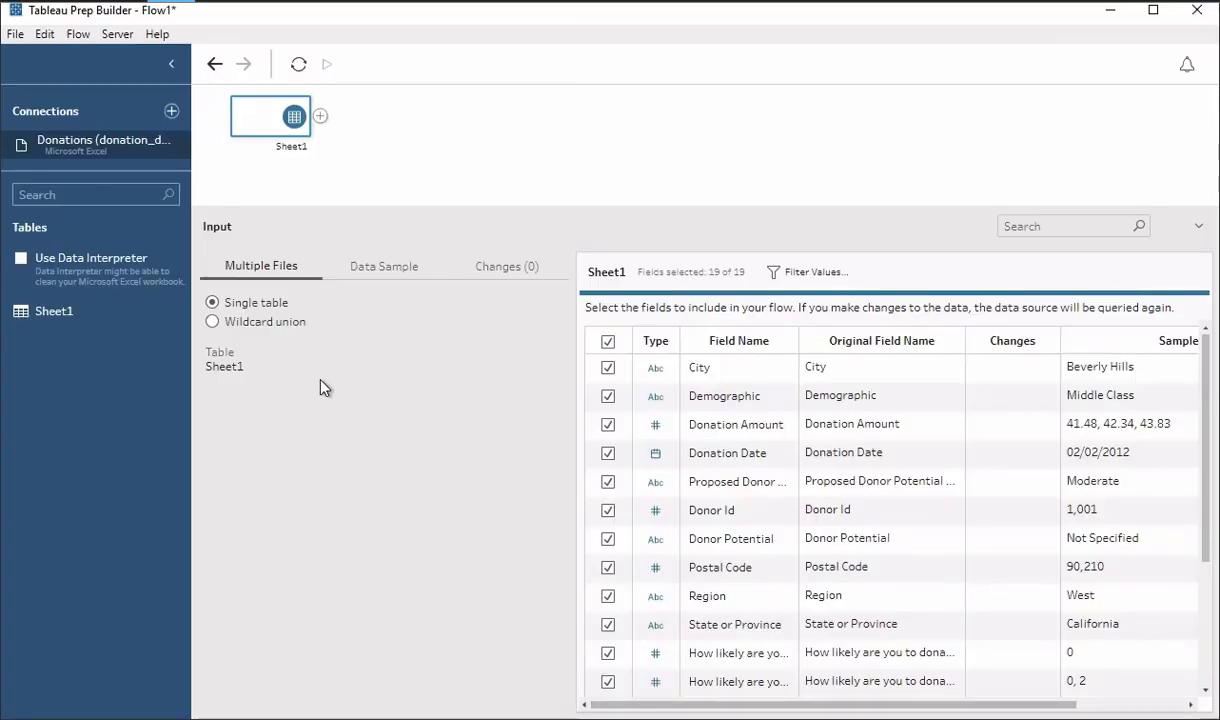
- Switch to Tableau Prep Builder and add a cleaning step after the Sheet1 input
{"action": "left_click", "coordinate": [320, 117]}
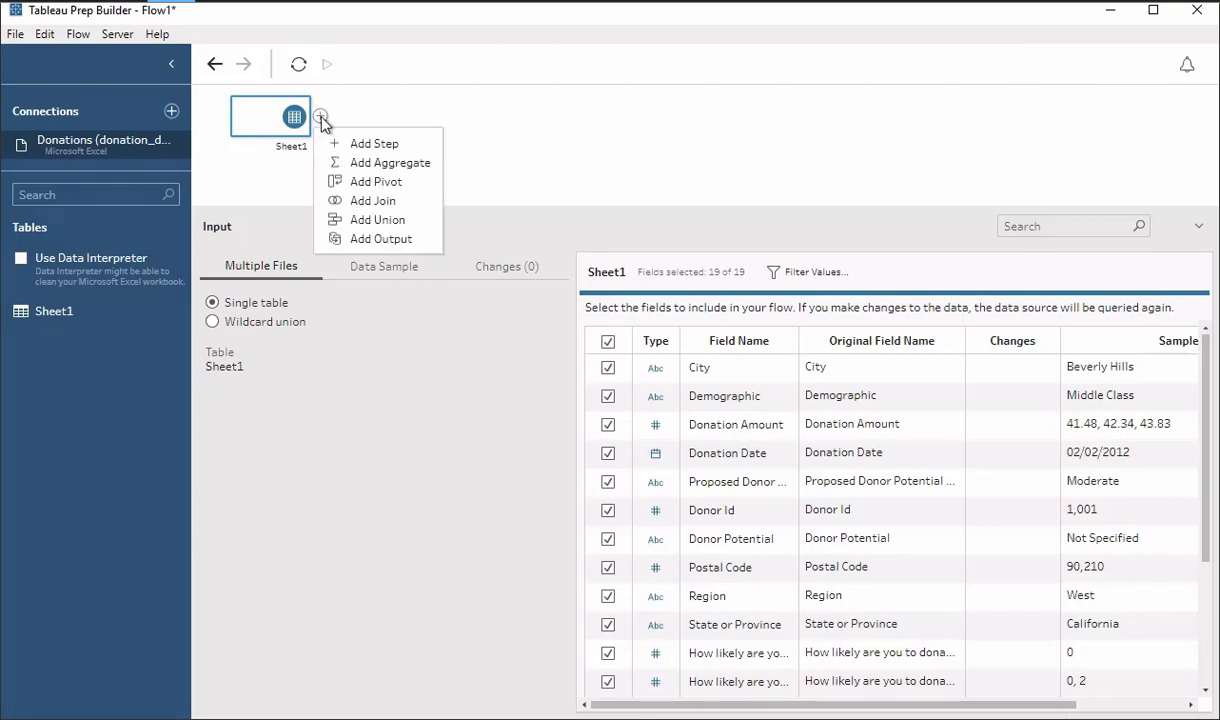
{"action": "left_click", "coordinate": [371, 145]}
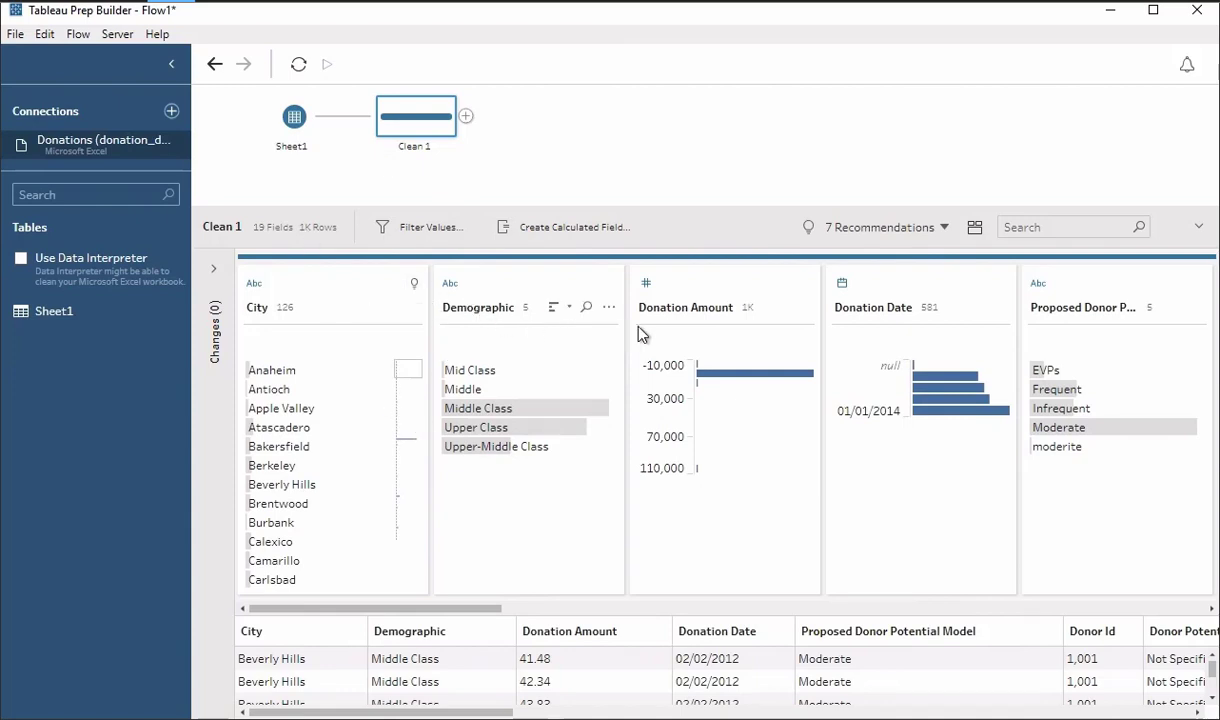
- Scan the City field's values for inconsistent spellings of the same city name
{"action": "mouse_move", "coordinate": [307, 405]}
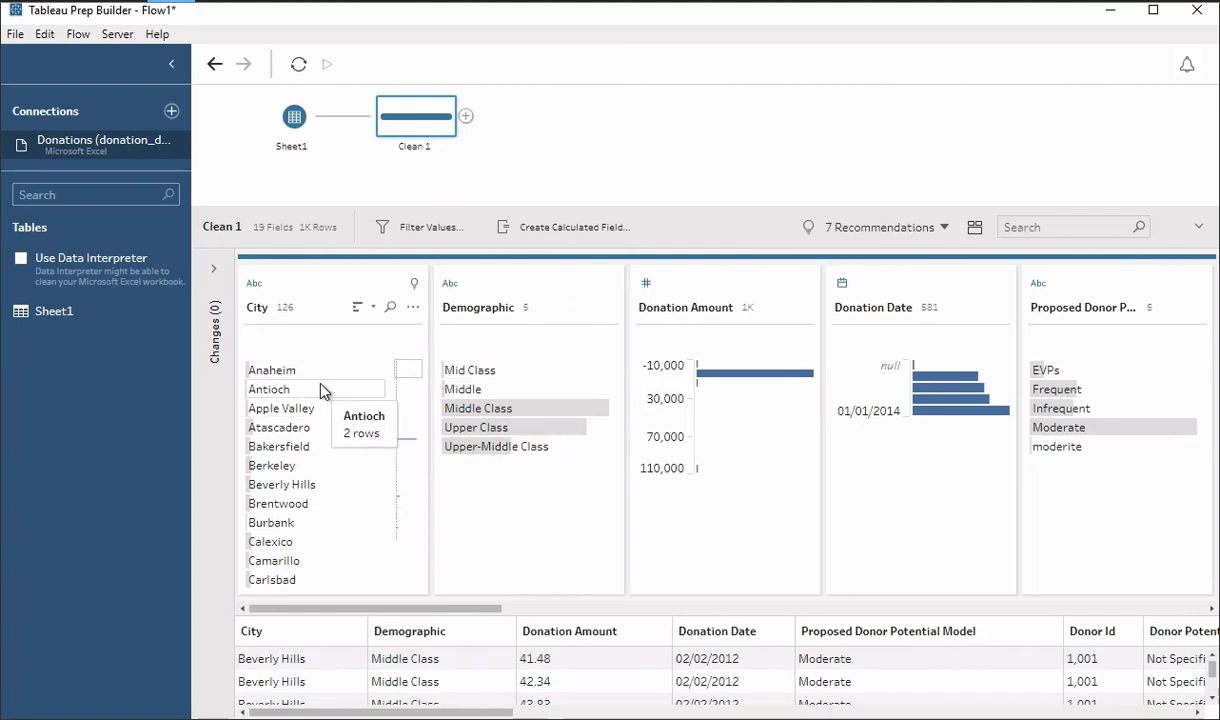
{"action": "scroll", "coordinate": [328, 430], "scroll_direction": "down", "scroll_amount": 1}
{"action": "scroll", "coordinate": [328, 465], "scroll_direction": "down", "scroll_amount": 15}
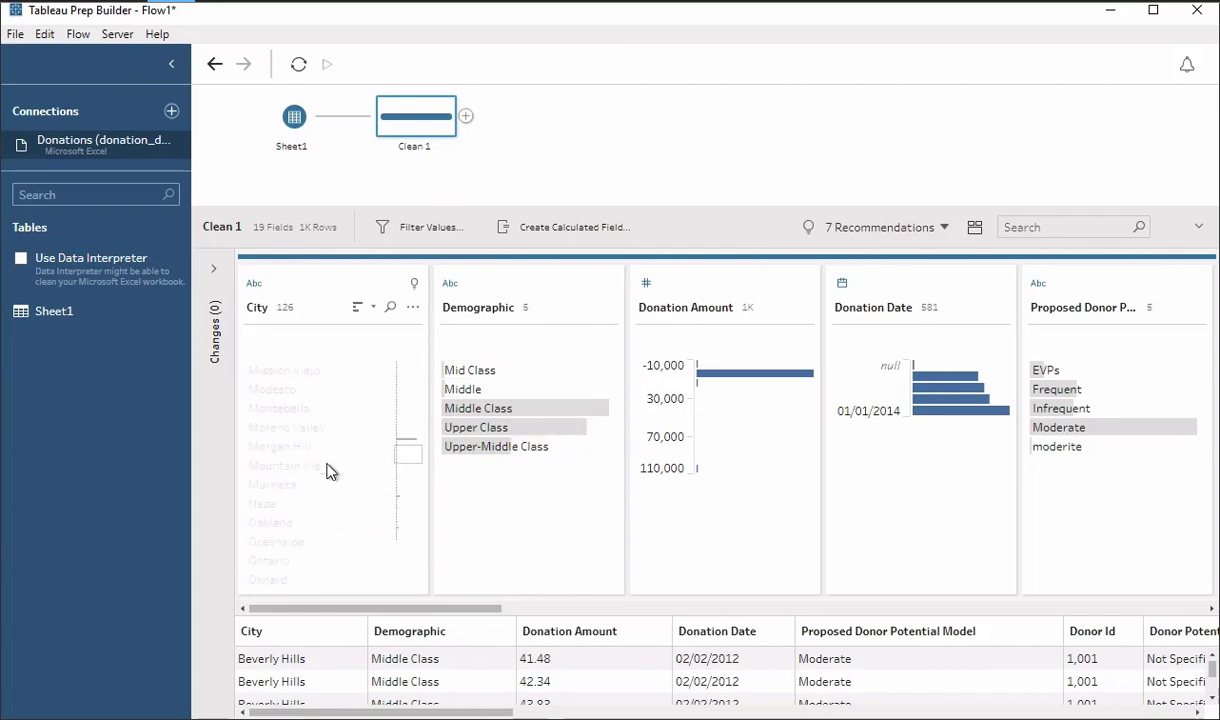
{"action": "scroll", "coordinate": [330, 485], "scroll_direction": "down", "scroll_amount": 5}
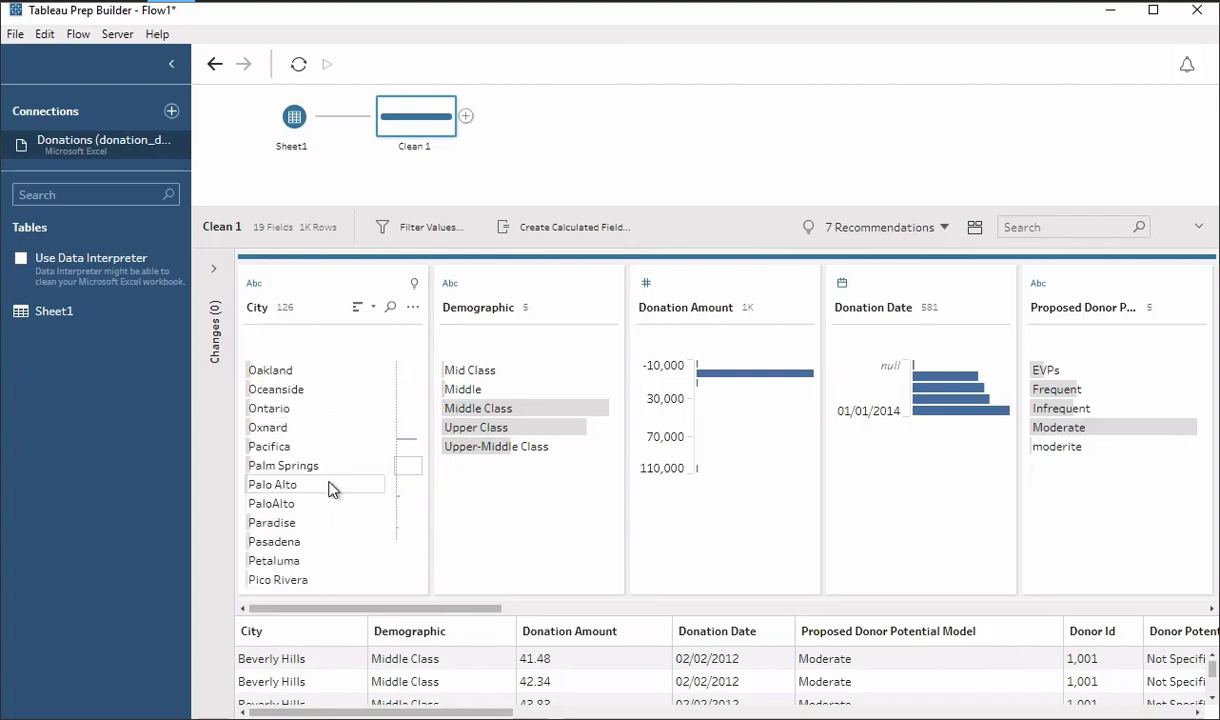
{"action": "mouse_move", "coordinate": [280, 505]}
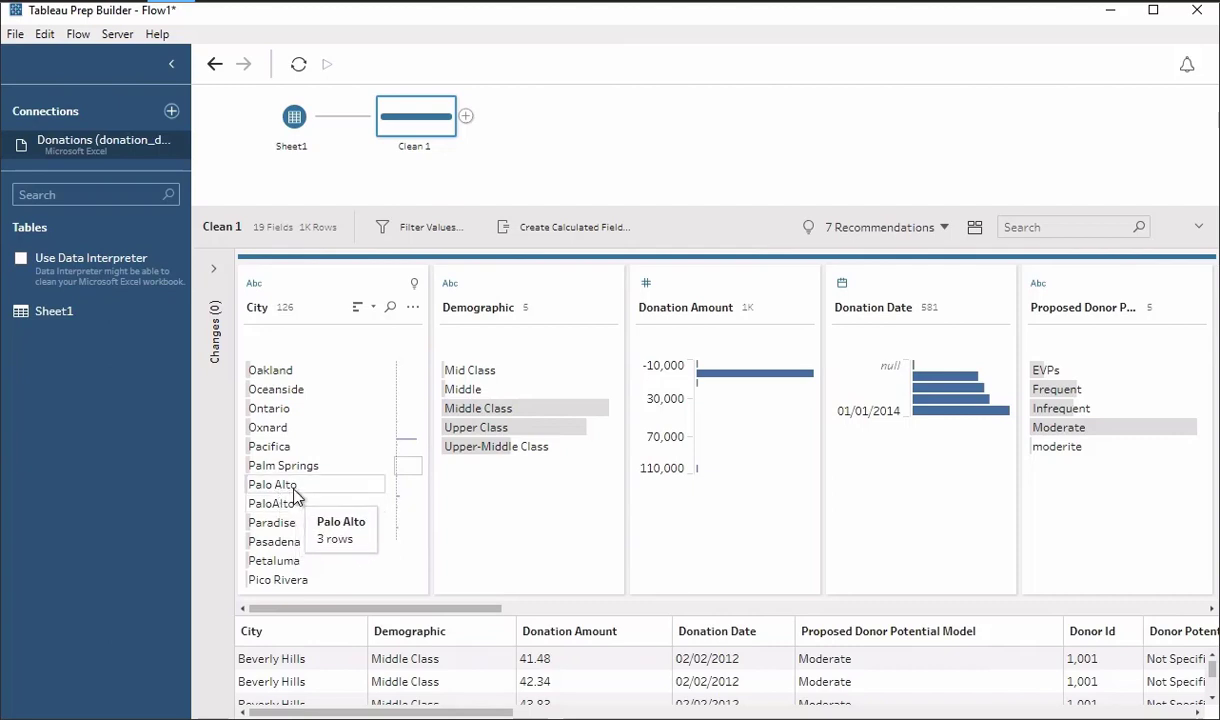
{"action": "scroll", "coordinate": [295, 497], "scroll_direction": "down", "scroll_amount": 2}
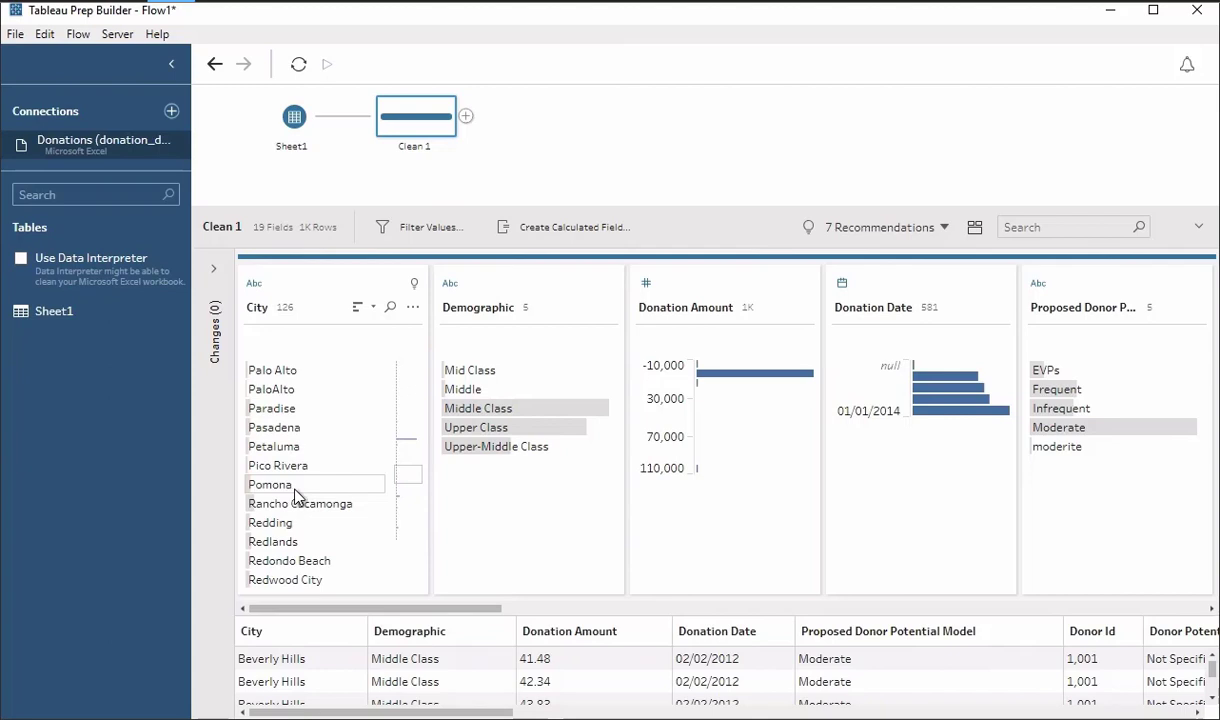
{"action": "scroll", "coordinate": [321, 523], "scroll_direction": "down", "scroll_amount": 2}
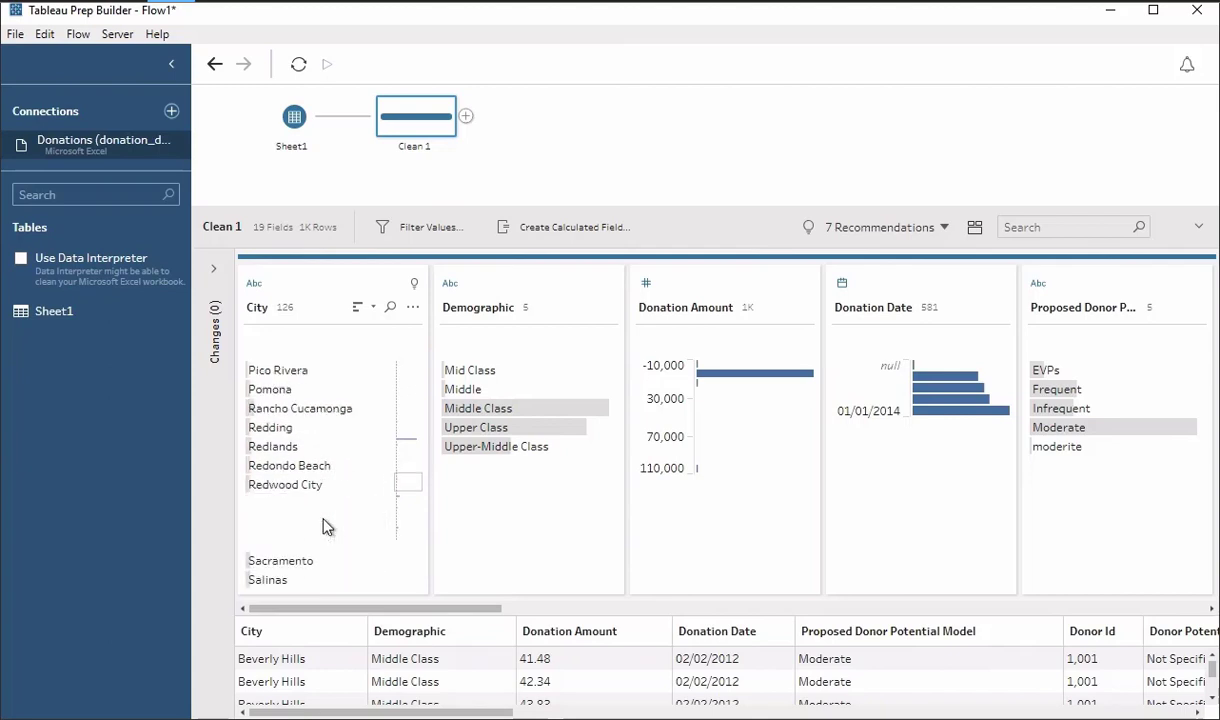
{"action": "scroll", "coordinate": [321, 523], "scroll_direction": "up", "scroll_amount": 15}
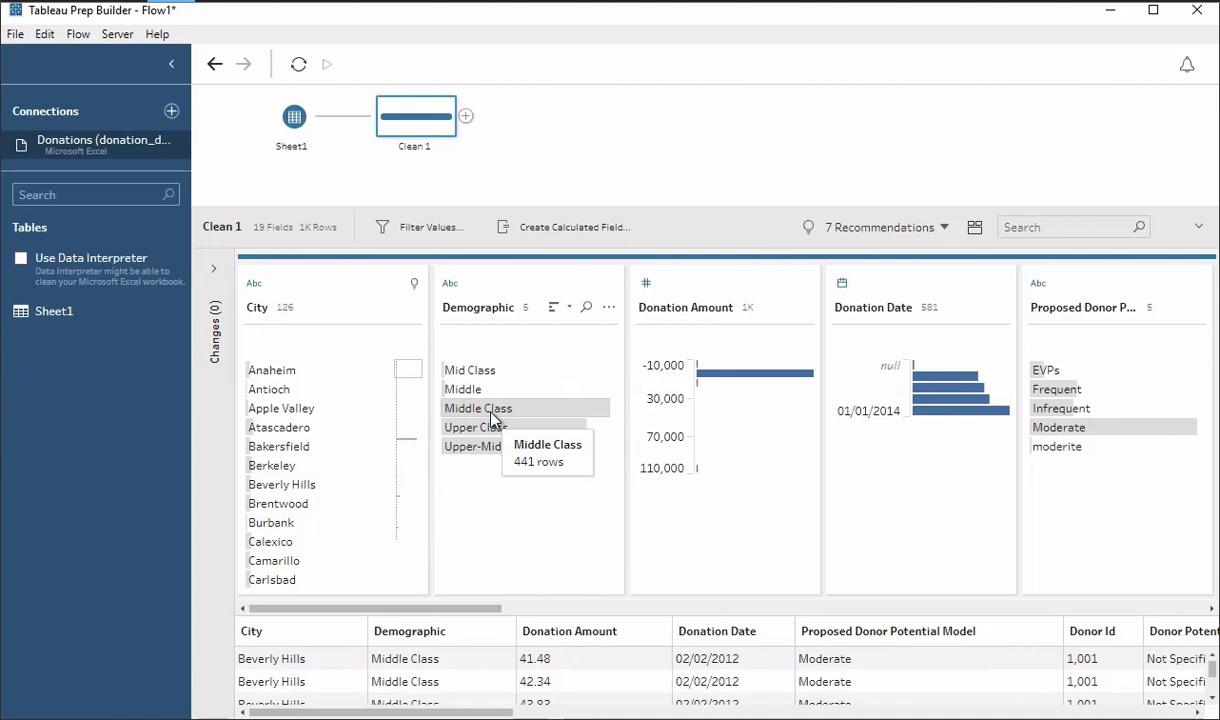
- Inspect the records behind the lowest Donation Amount bin and null Donation Date, plus the Donor Id and Donor Potential values
{"action": "left_click", "coordinate": [702, 368]}
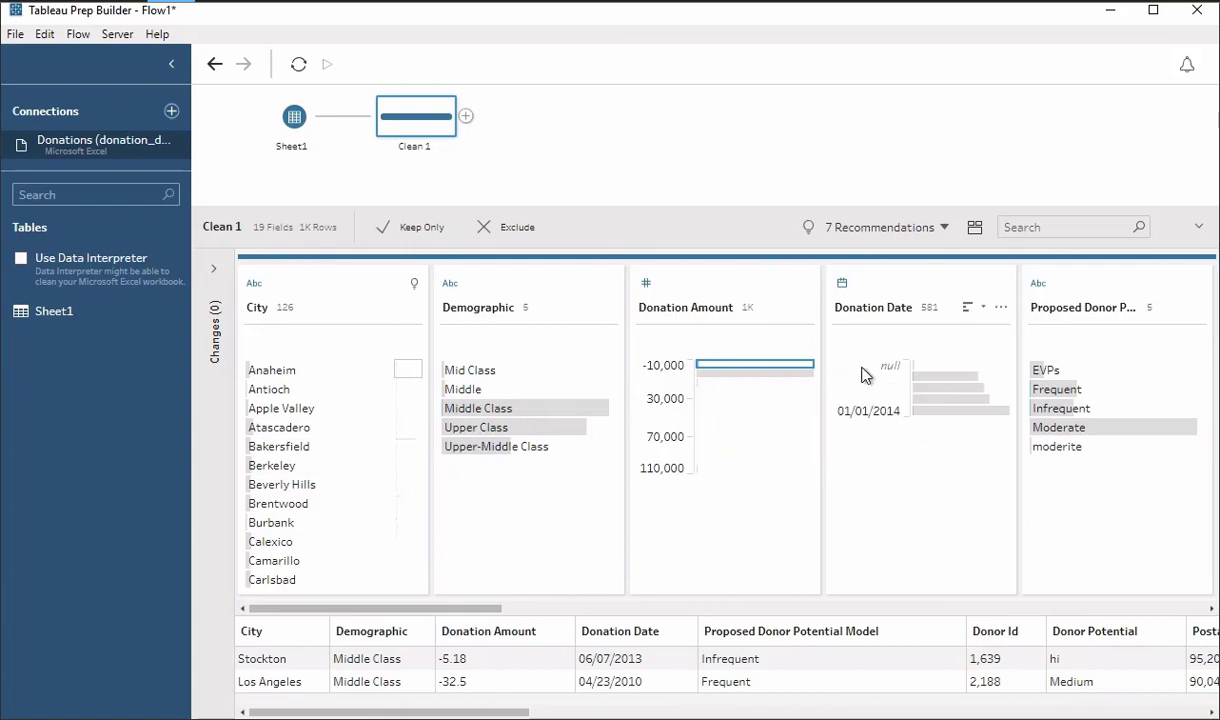
{"action": "left_click", "coordinate": [924, 368]}
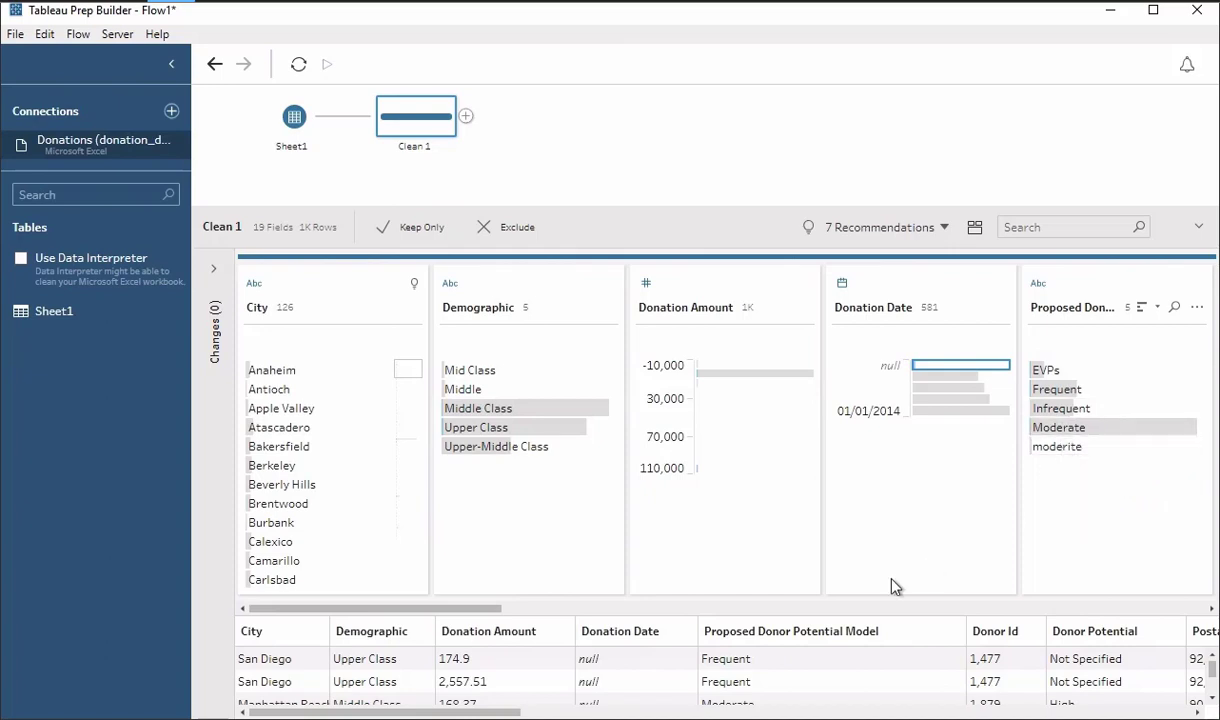
{"action": "left_click_drag", "start_coordinate": [488, 617], "coordinate": [623, 619]}
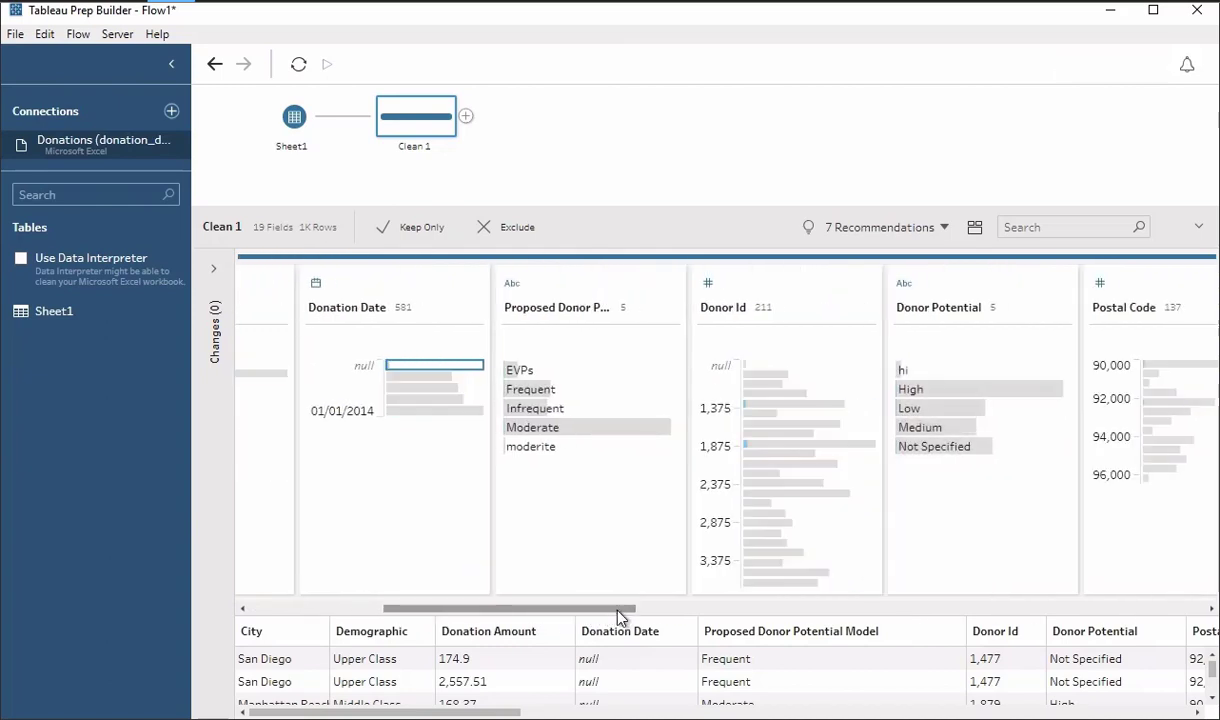
{"action": "mouse_move", "coordinate": [752, 371]}
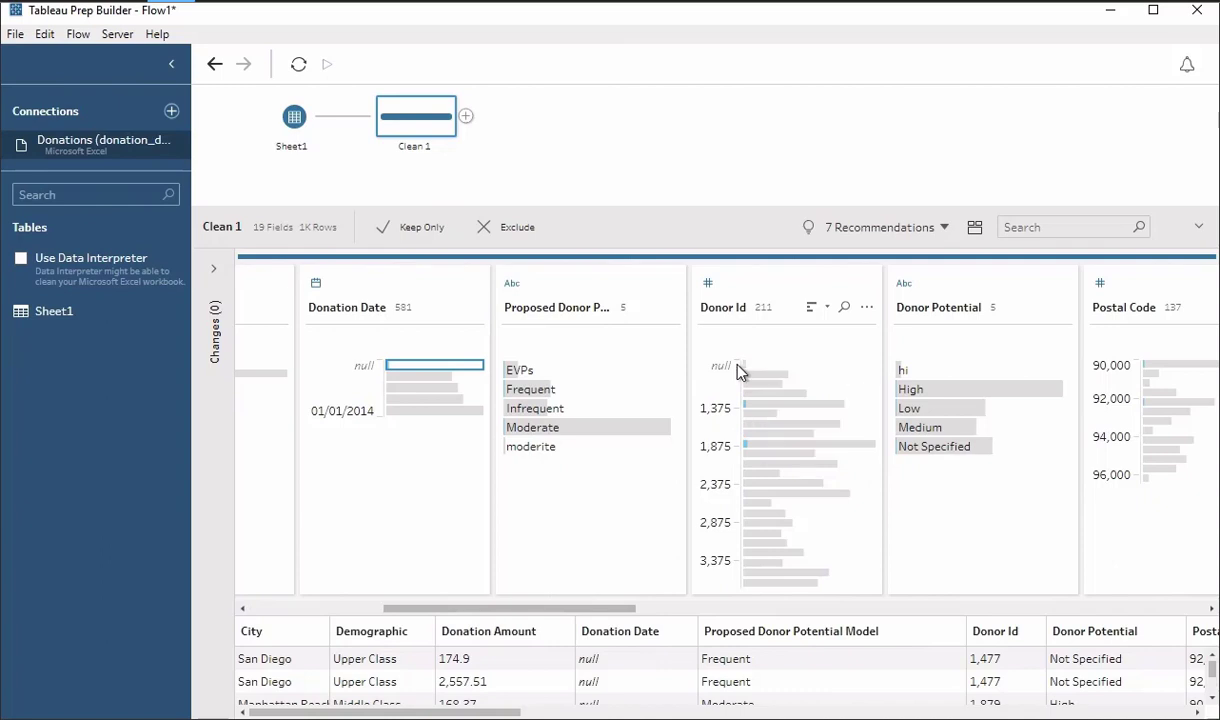
{"action": "mouse_move", "coordinate": [922, 370]}
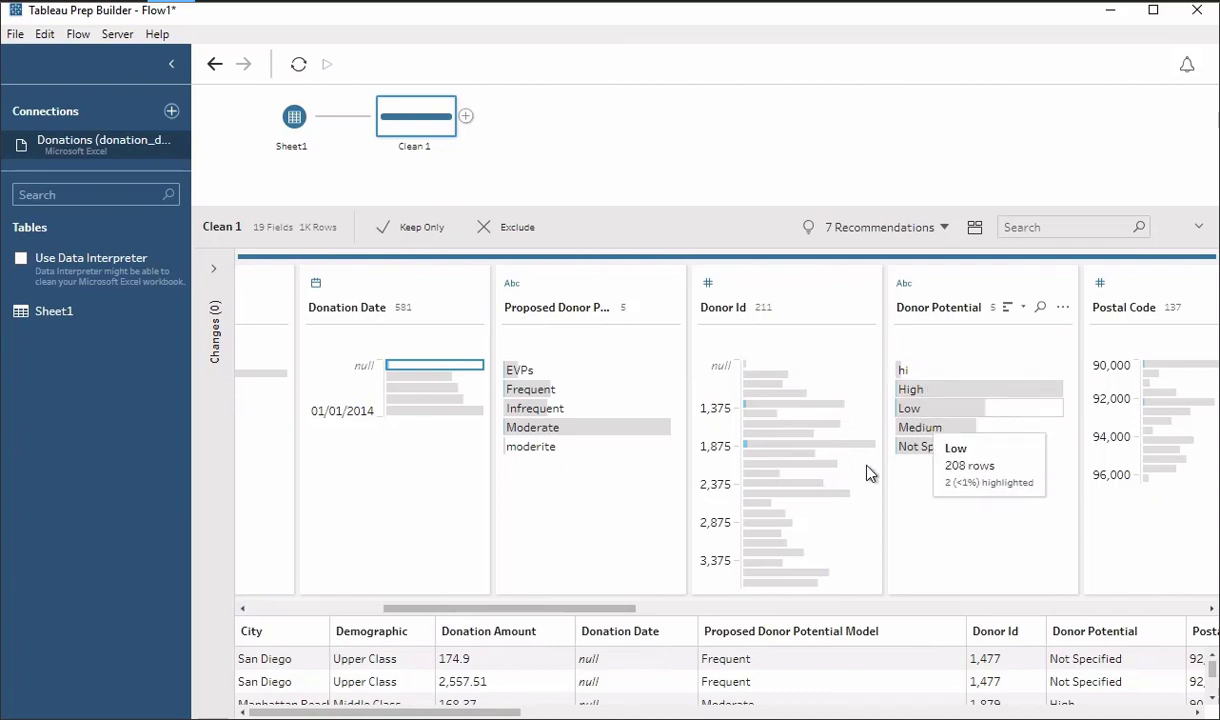
- Manually group the Demographic values Mid Class and Middle under Middle Class, and check the recorded change
{"action": "left_click_drag", "start_coordinate": [564, 607], "coordinate": [272, 604]}
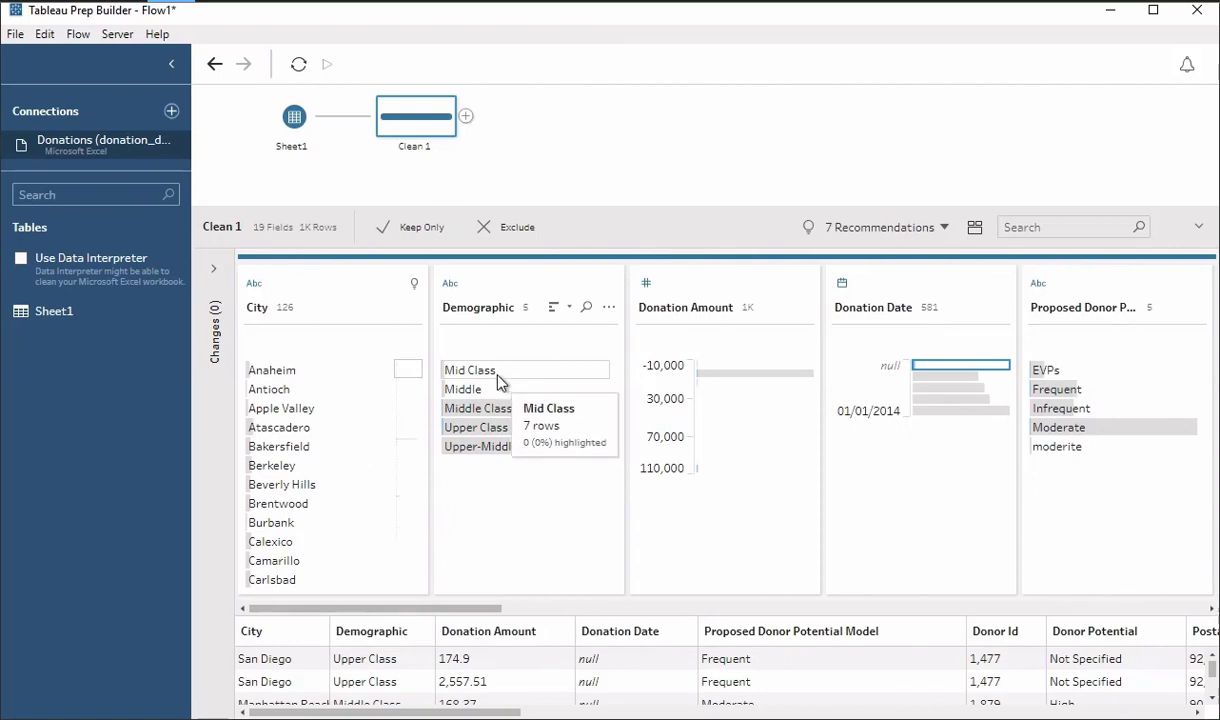
{"action": "left_click", "coordinate": [609, 309]}
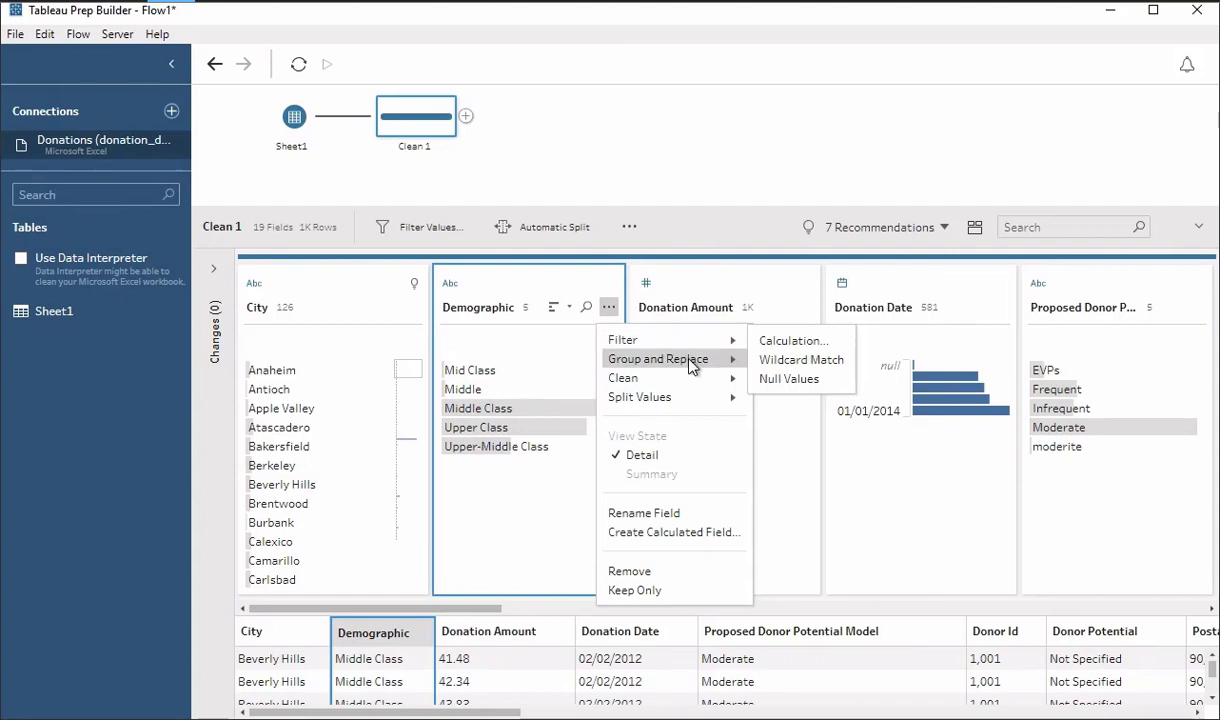
{"action": "mouse_move", "coordinate": [690, 366]}
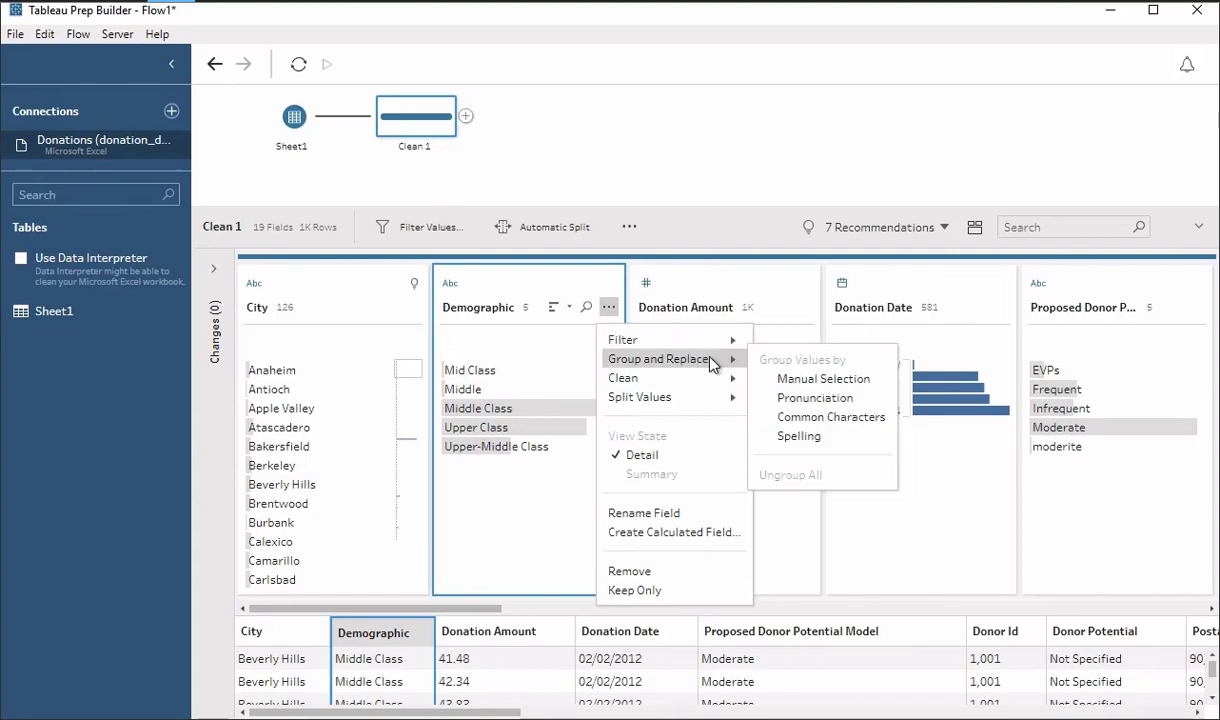
{"action": "left_click", "coordinate": [808, 385]}
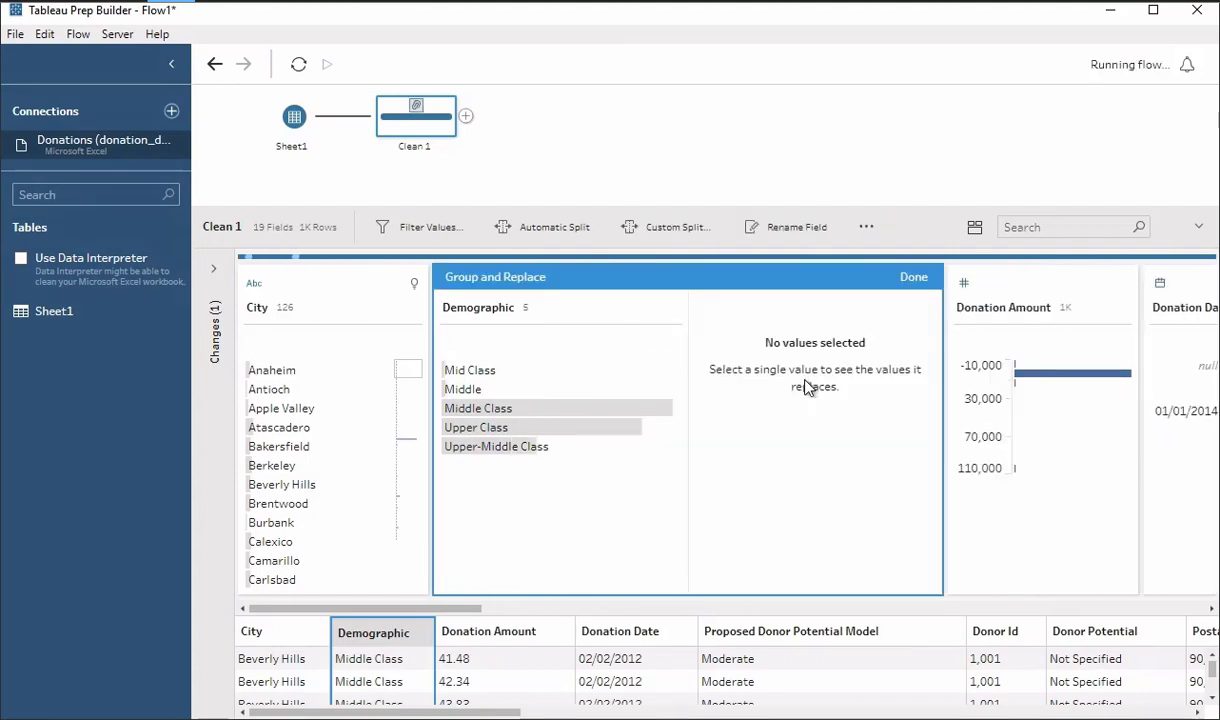
{"action": "left_click", "coordinate": [564, 413]}
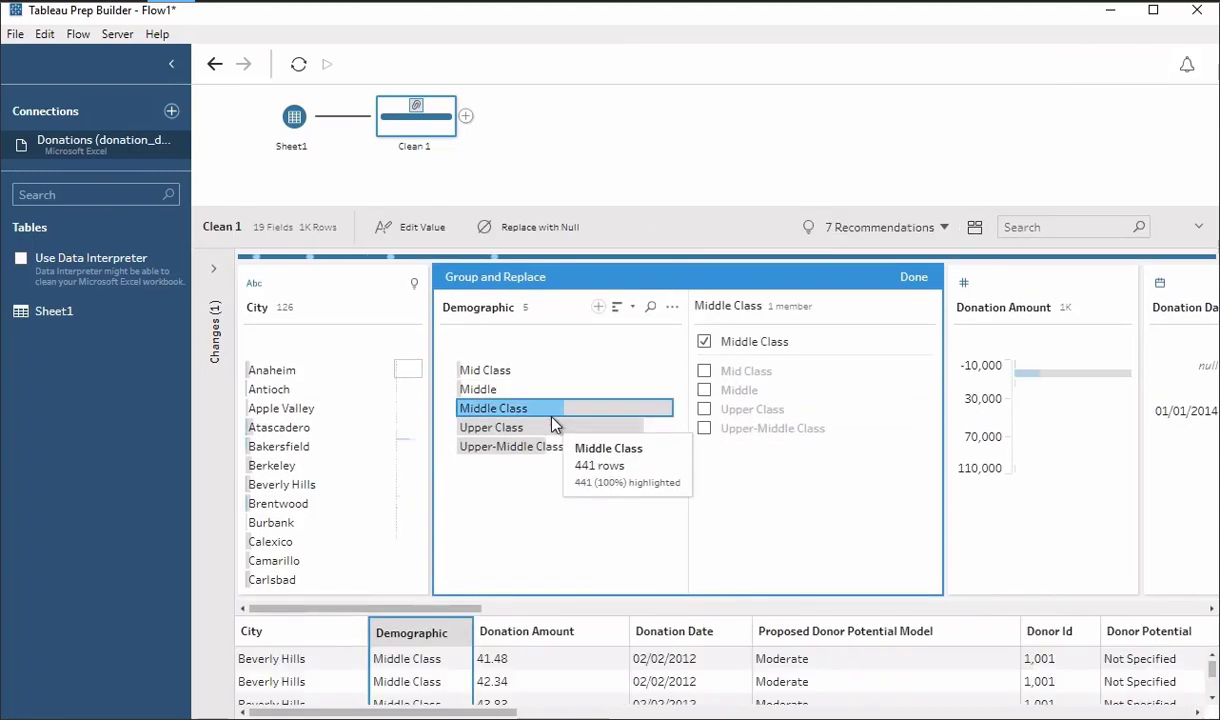
{"action": "left_click", "coordinate": [704, 372]}
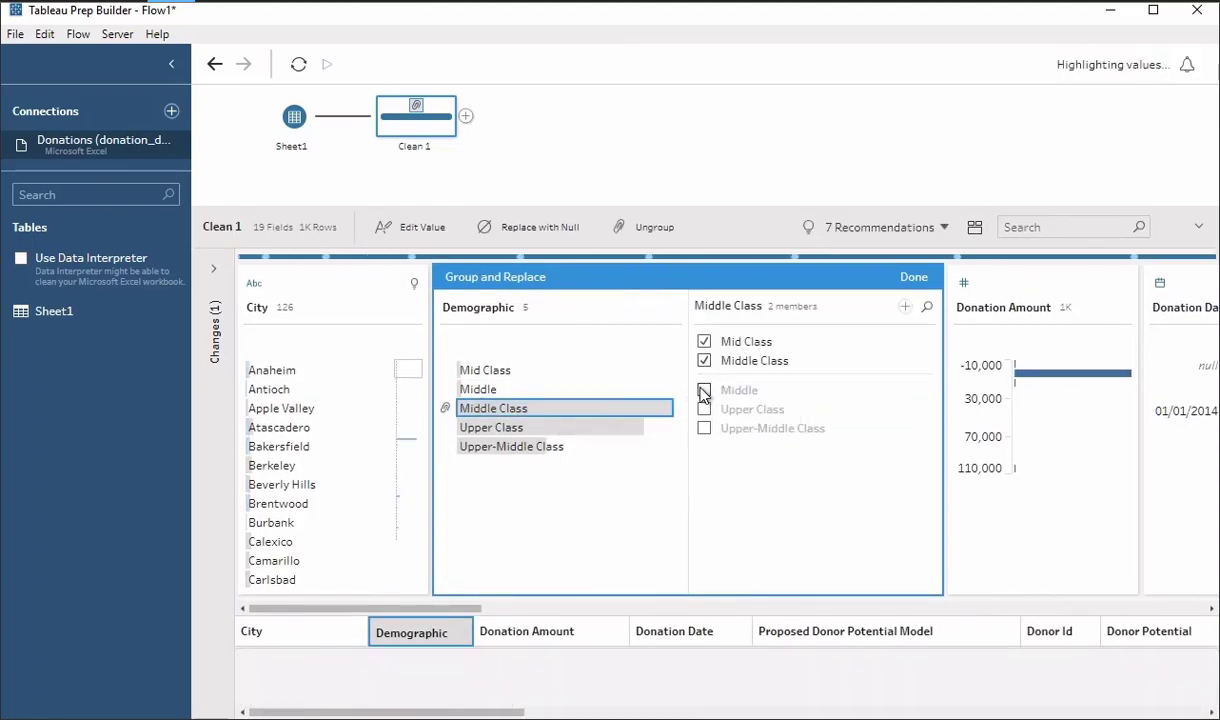
{"action": "left_click", "coordinate": [704, 391]}
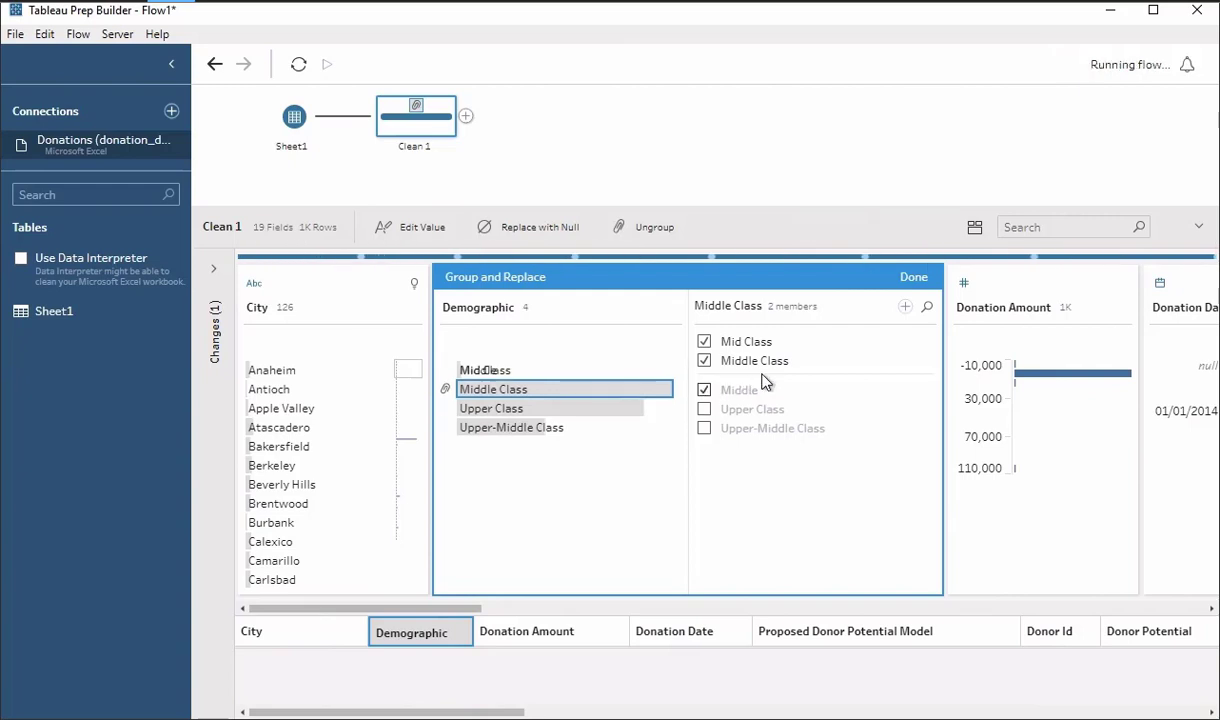
{"action": "left_click", "coordinate": [914, 278]}
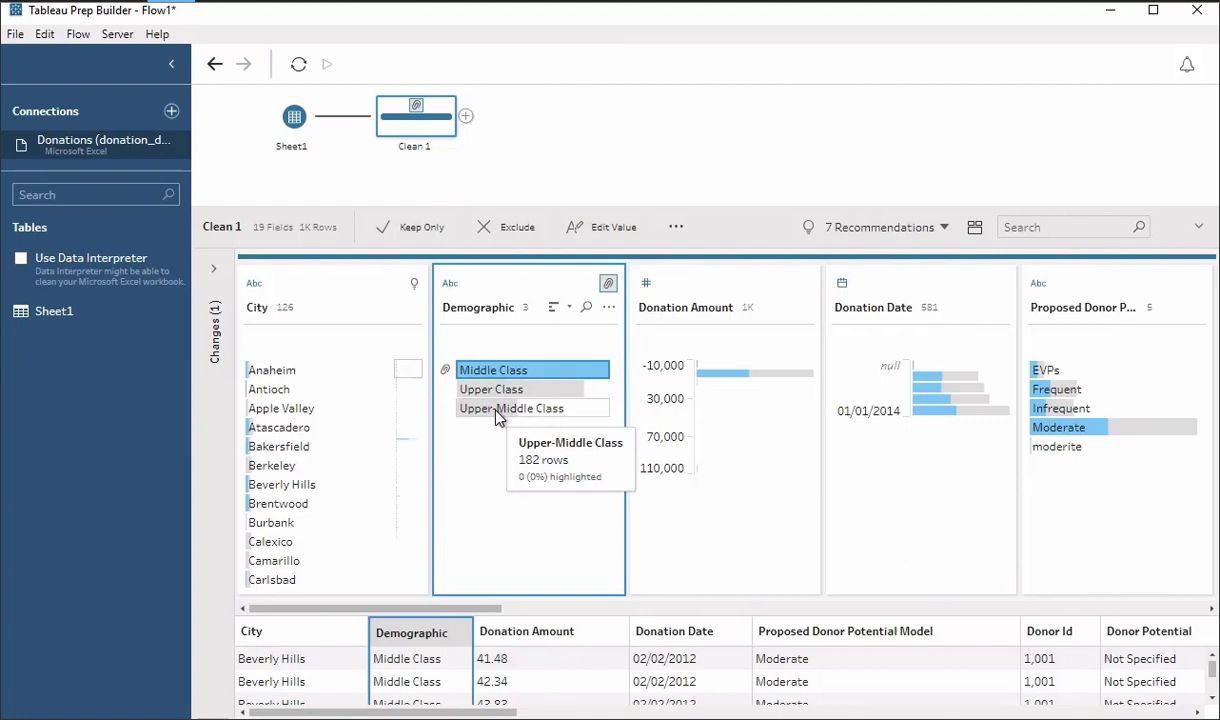
{"action": "left_click", "coordinate": [214, 274]}
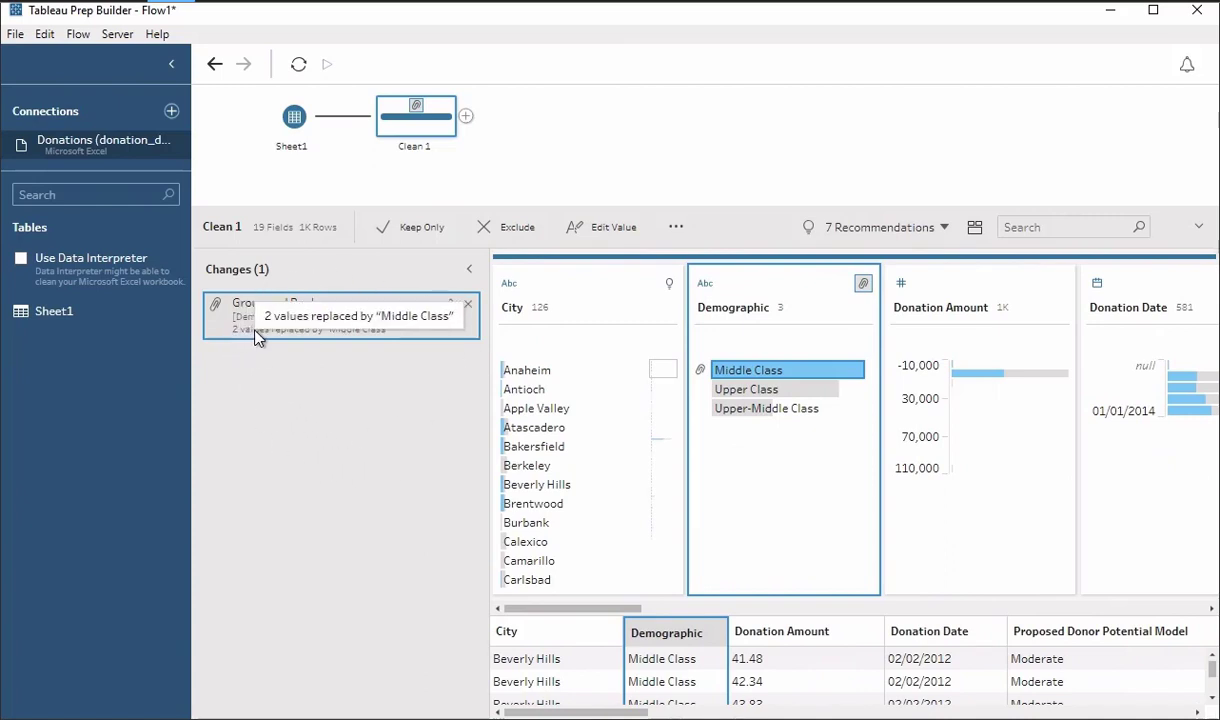
{"action": "left_click", "coordinate": [469, 271]}
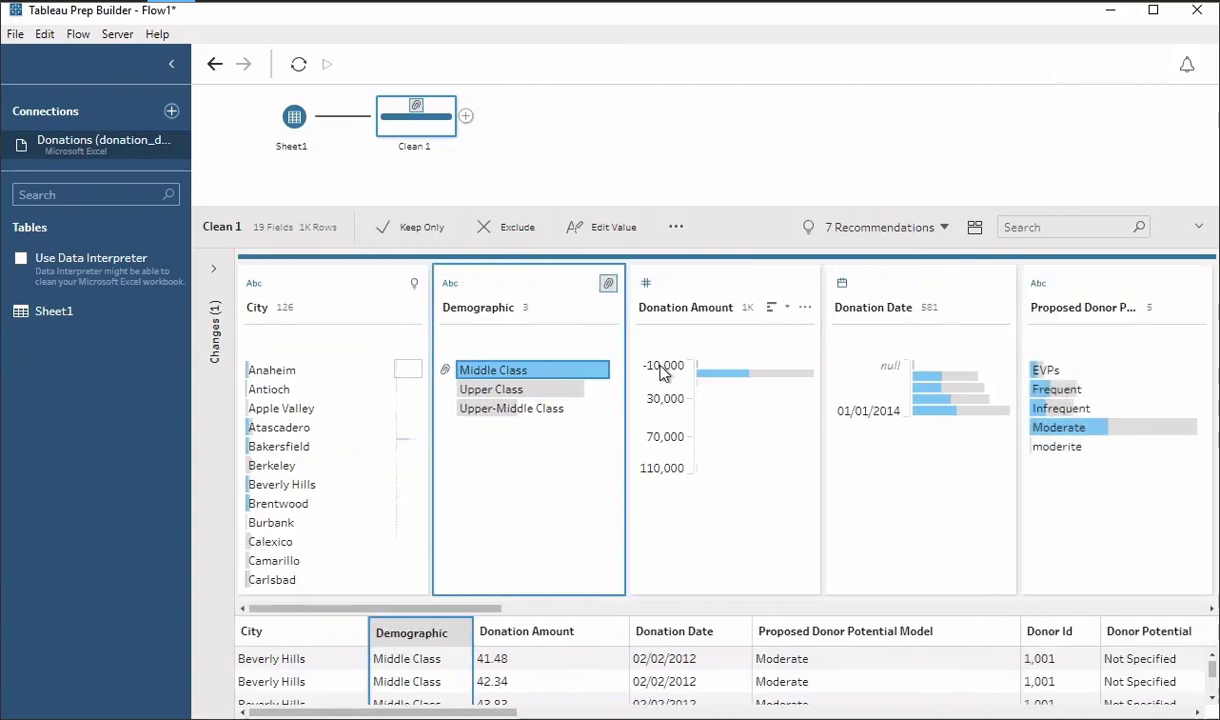
- Filter Donation Amount to the range 0 to 110000 to drop negative donations, and check the recorded change
{"action": "left_click", "coordinate": [716, 372]}
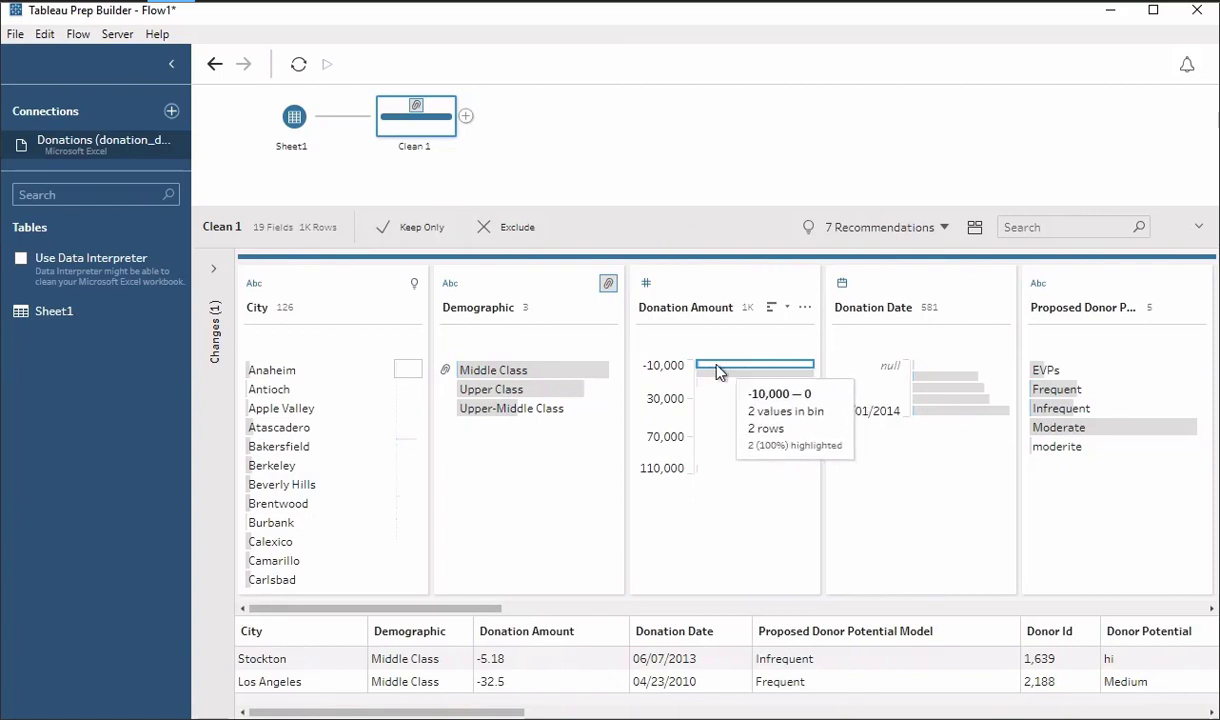
{"action": "left_click", "coordinate": [805, 308]}
{"action": "mouse_move", "coordinate": [896, 346]}
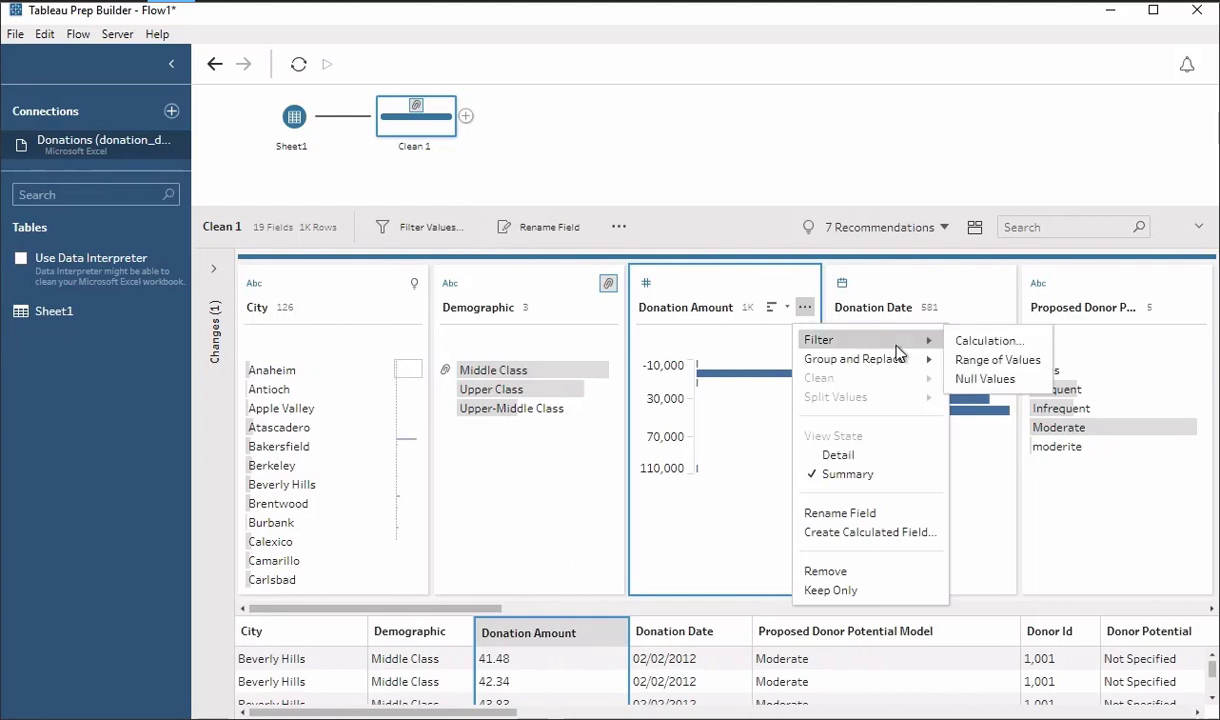
{"action": "left_click", "coordinate": [995, 360]}
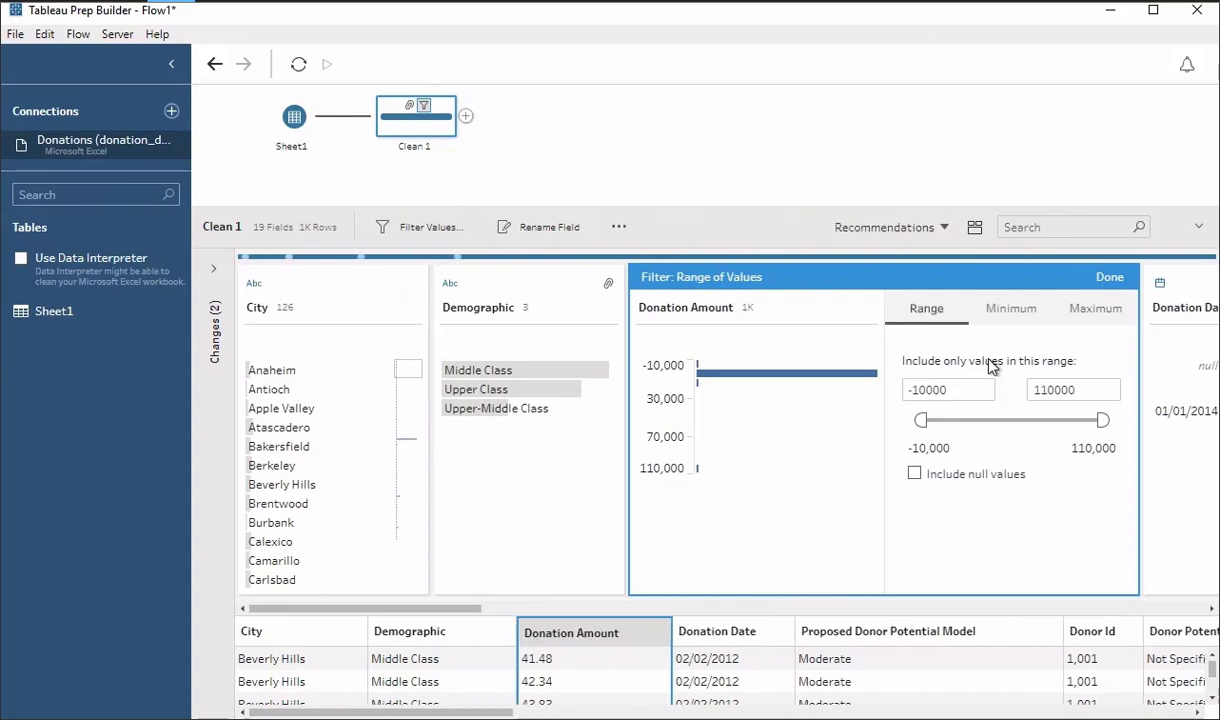
{"action": "triple_click", "coordinate": [957, 388]}
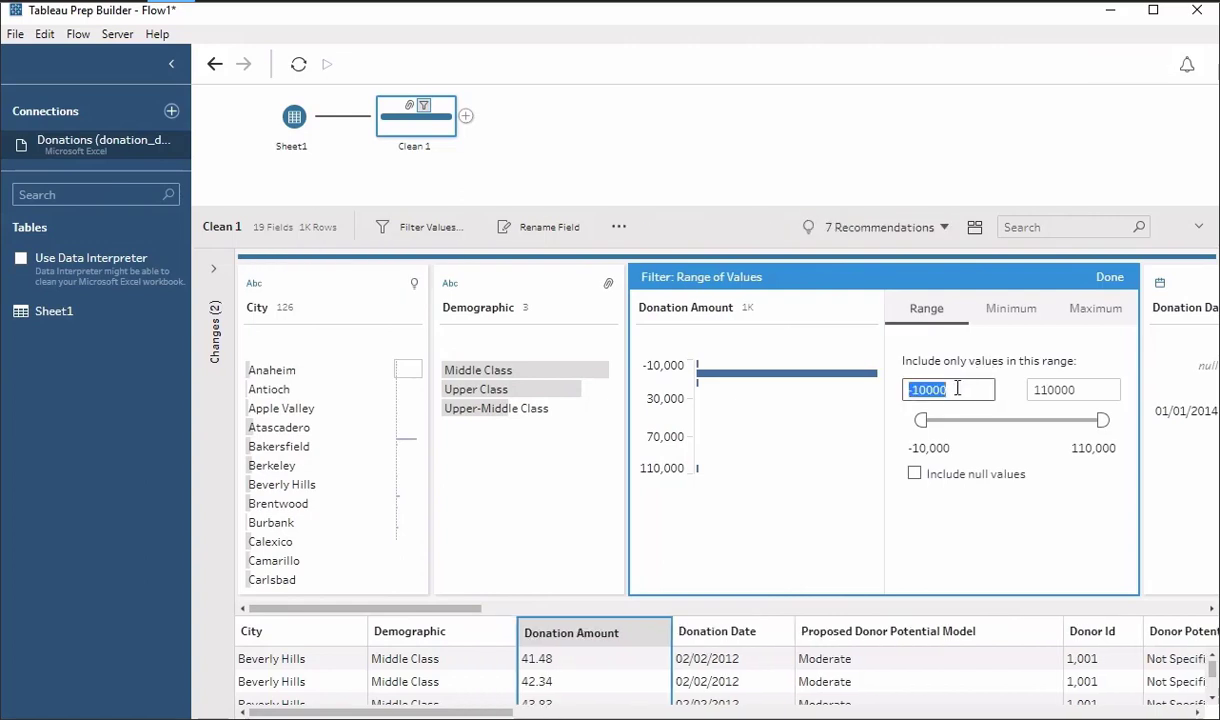
{"action": "type", "text": "0"}
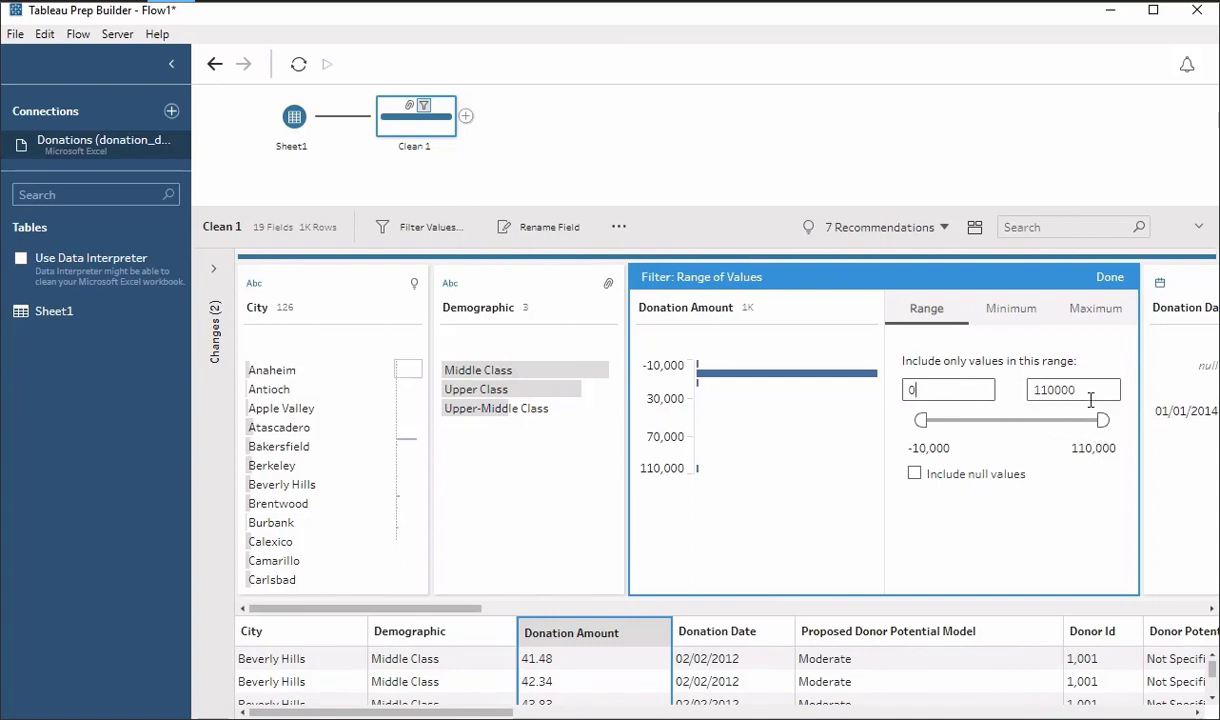
{"action": "left_click", "coordinate": [1108, 278]}
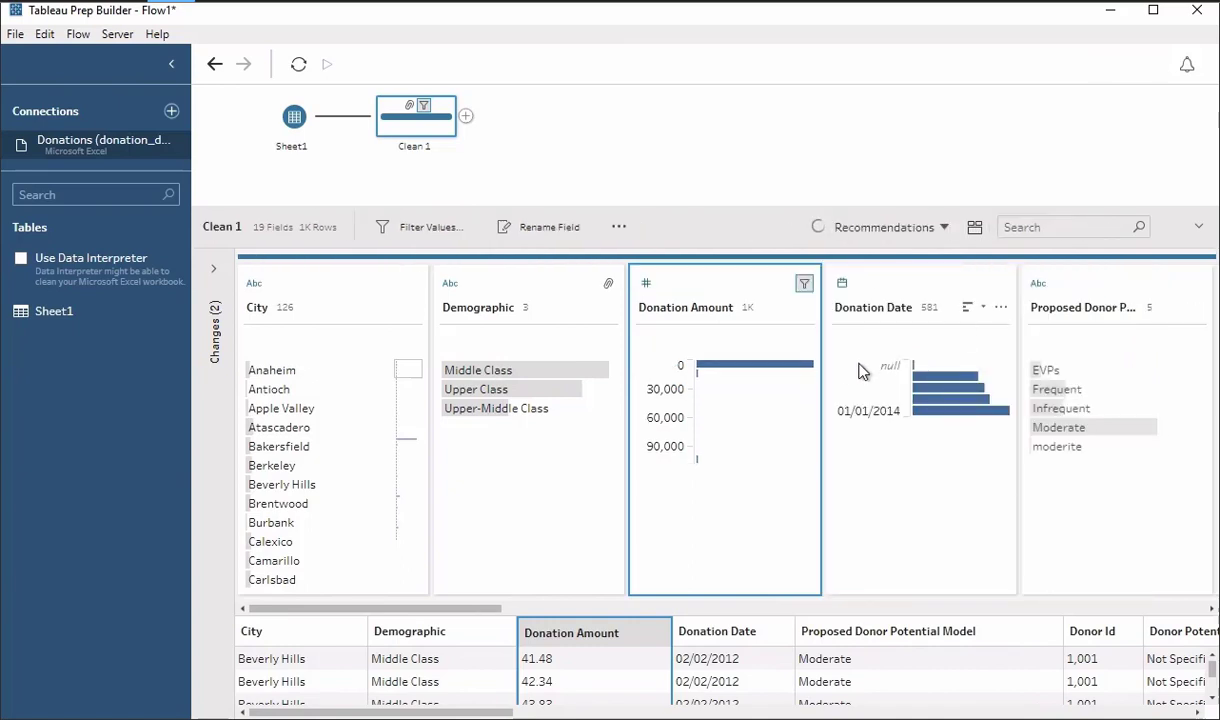
{"action": "mouse_move", "coordinate": [733, 364]}
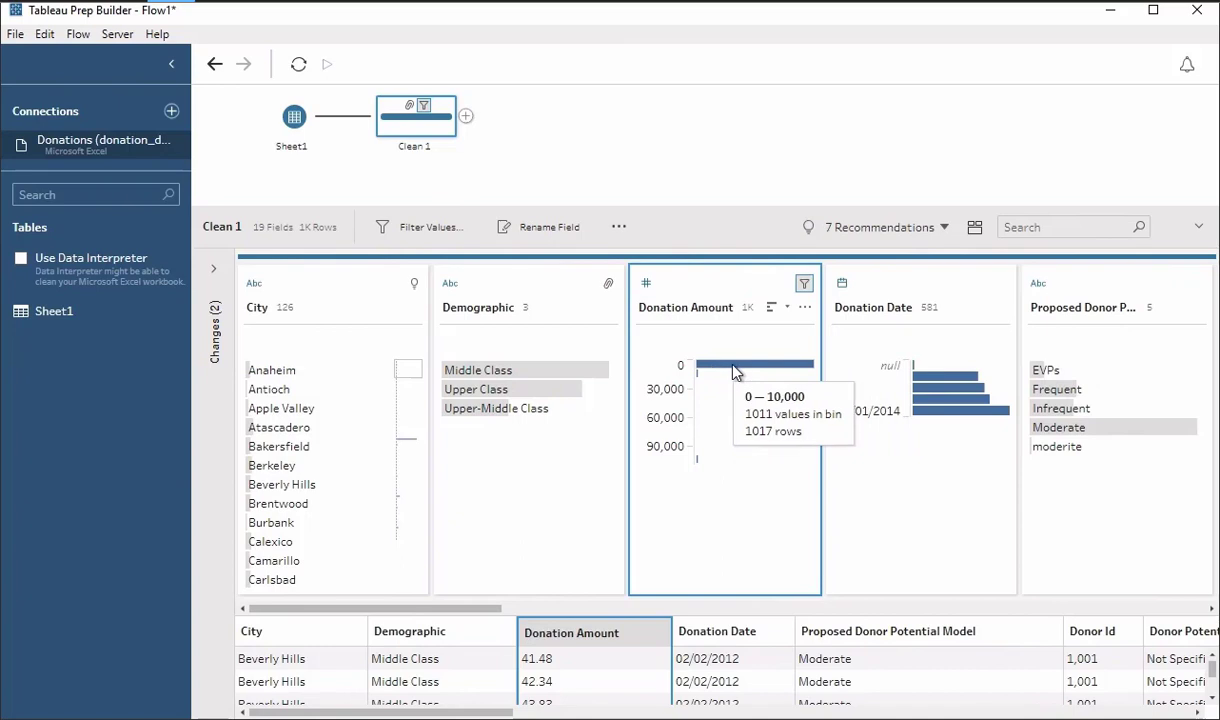
{"action": "left_click", "coordinate": [213, 268]}
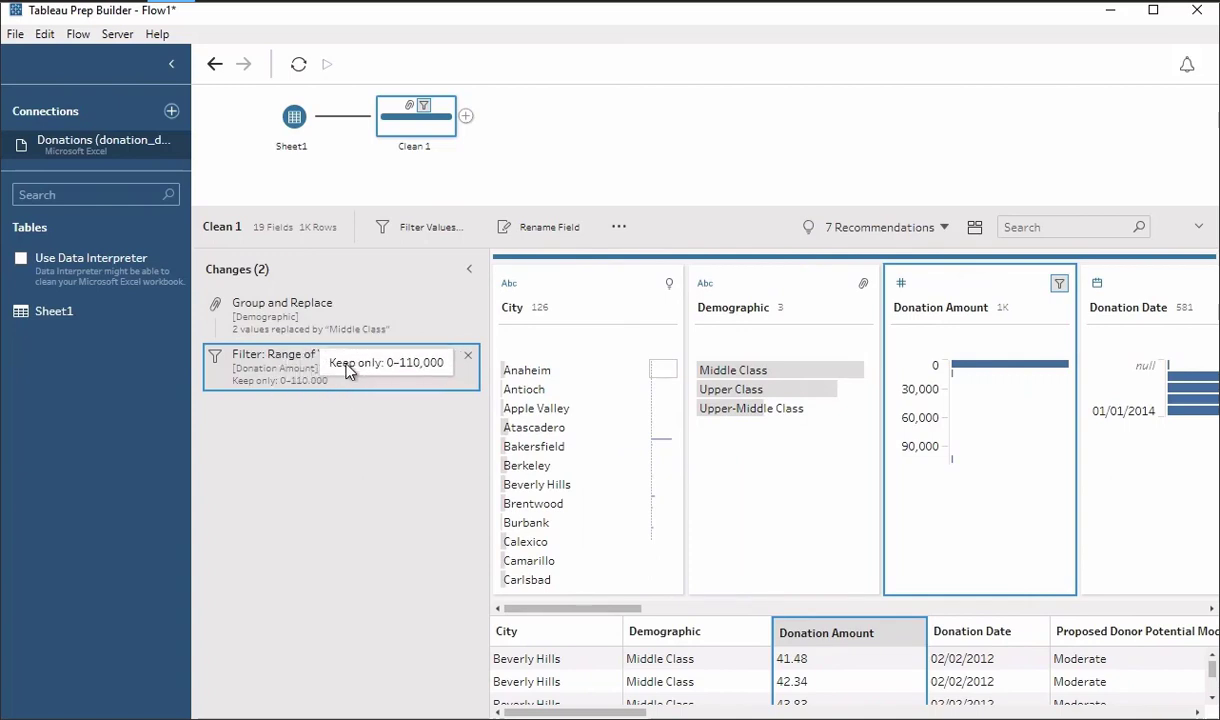
{"action": "left_click", "coordinate": [469, 273]}
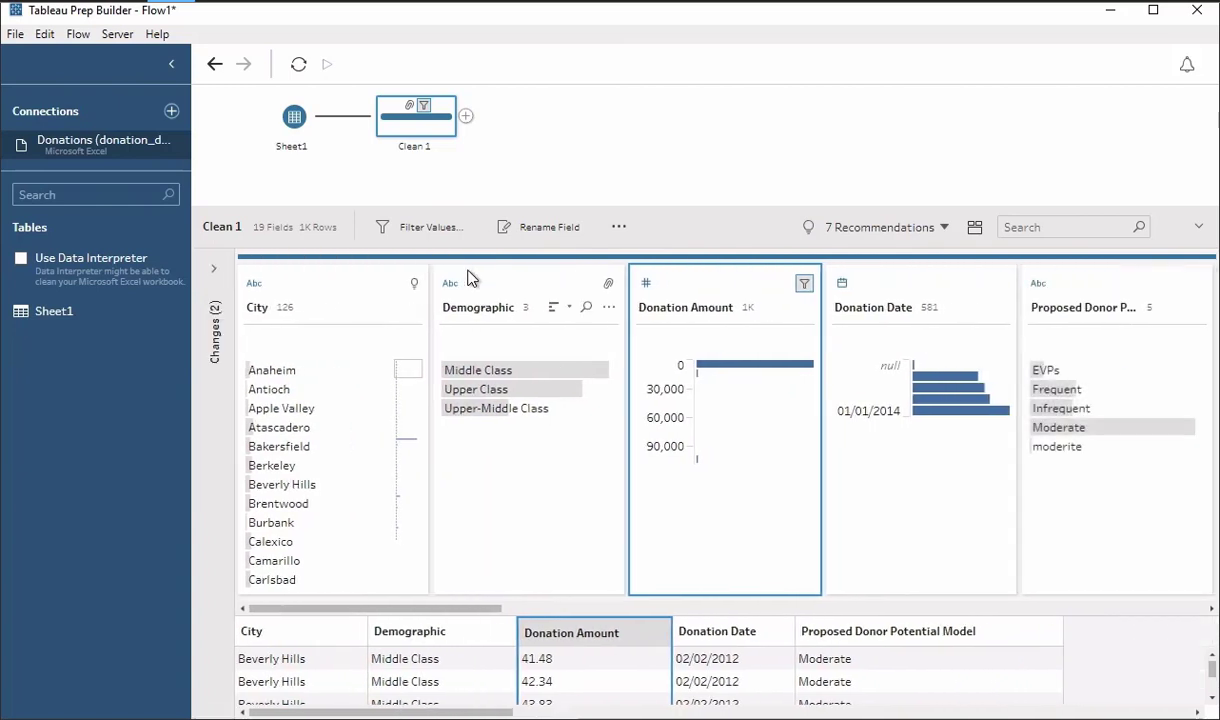
- Filter the Donation Date field to keep only non-null values
{"action": "left_click", "coordinate": [930, 368]}
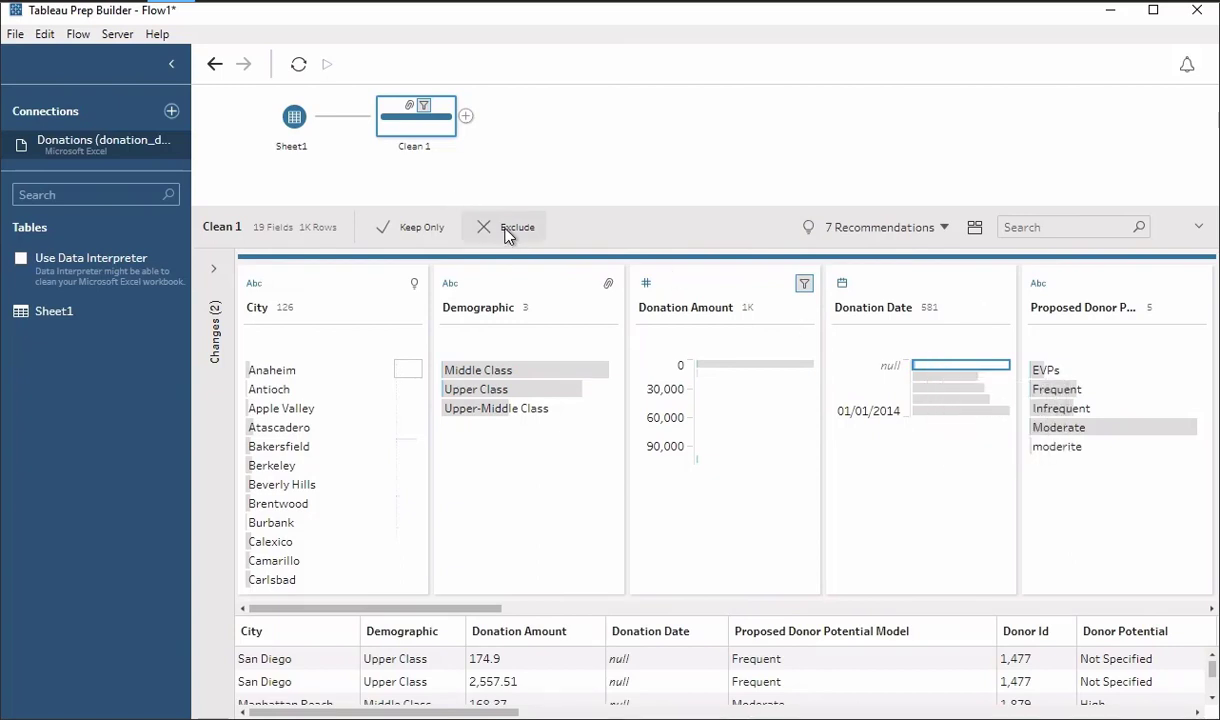
{"action": "left_click", "coordinate": [1000, 312]}
{"action": "mouse_move", "coordinate": [1038, 343]}
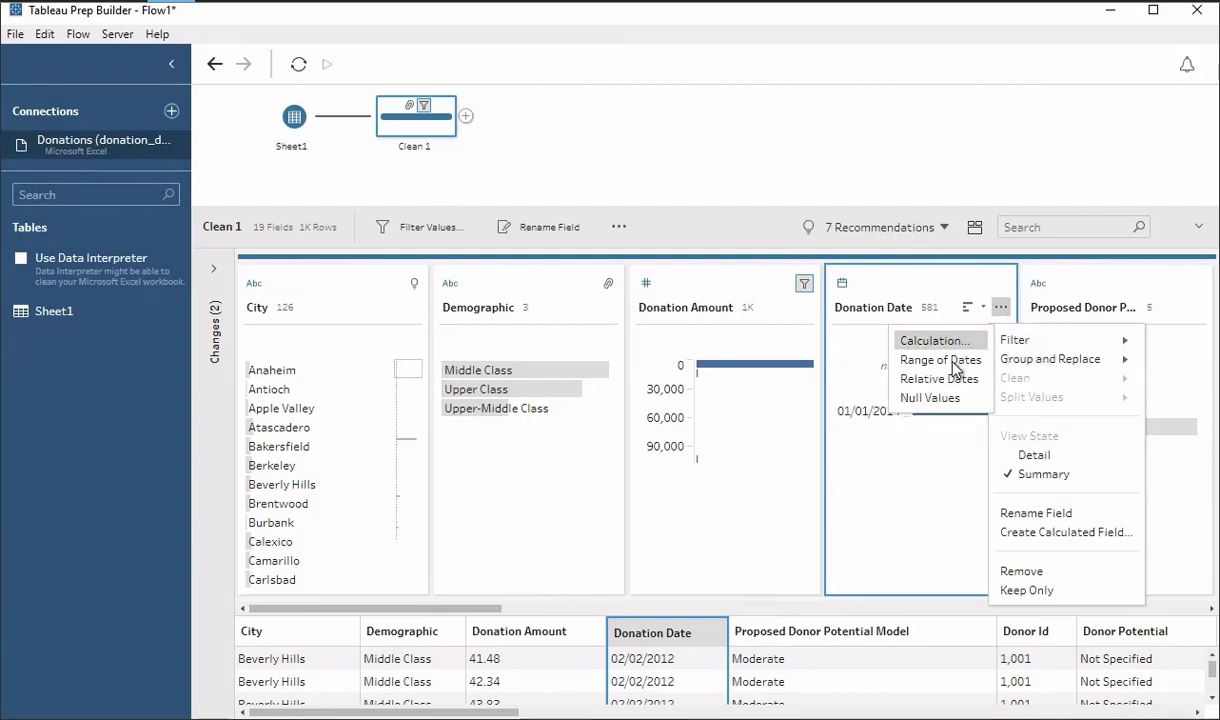
{"action": "left_click", "coordinate": [930, 398]}
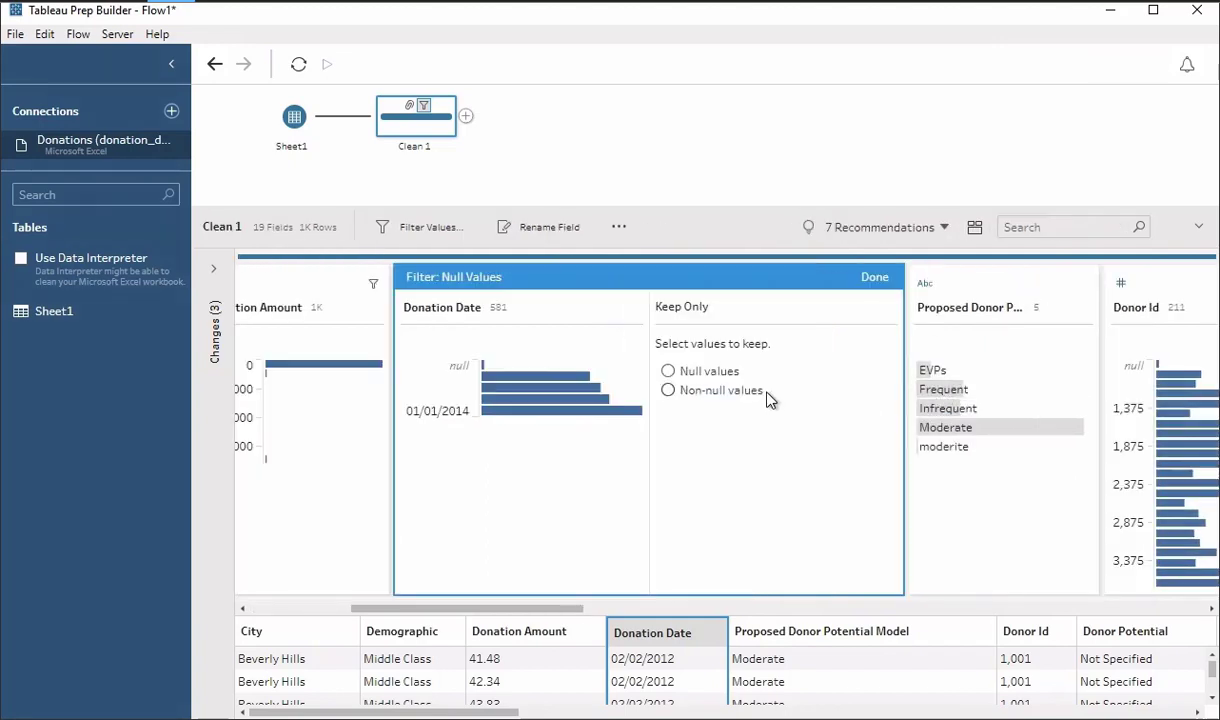
{"action": "left_click", "coordinate": [668, 391]}
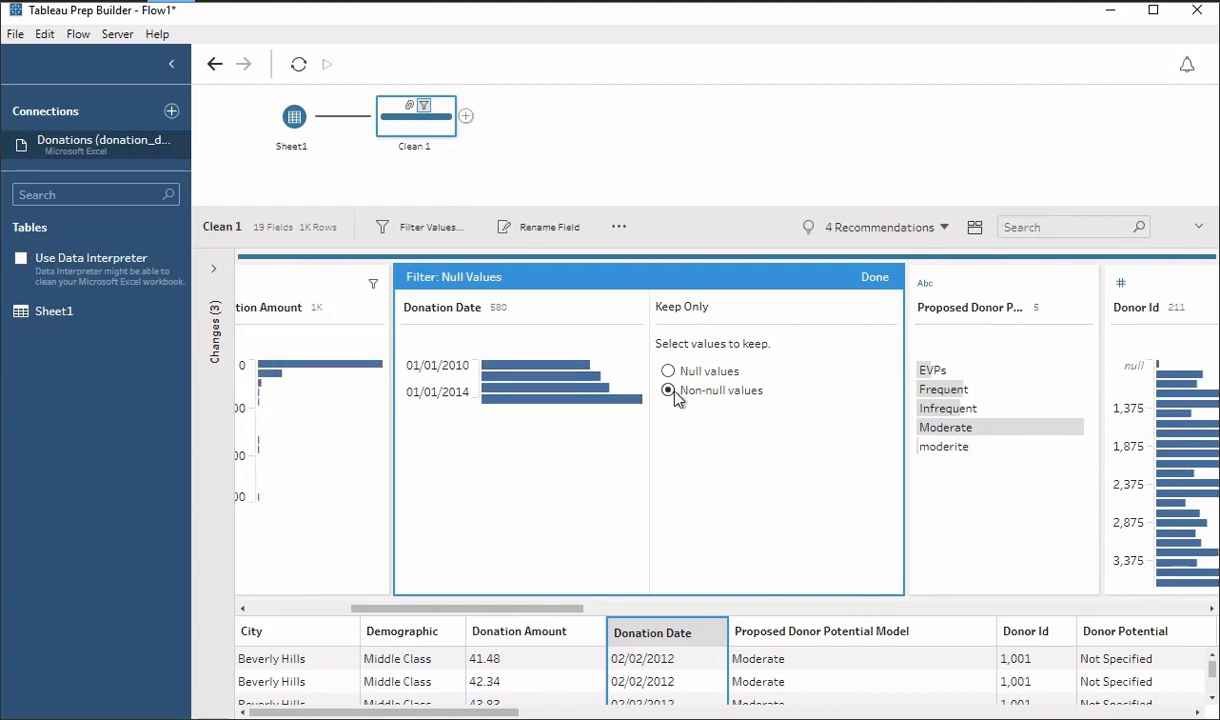
{"action": "left_click", "coordinate": [874, 279]}
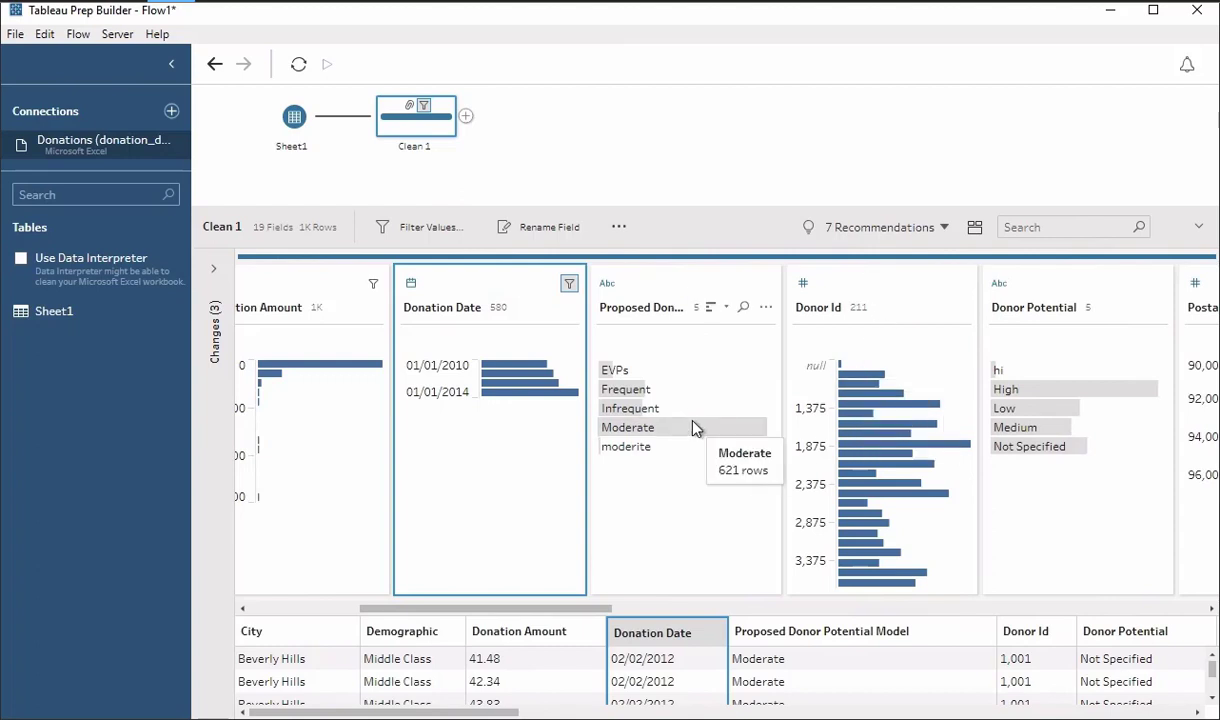
- Group and replace the Proposed Donor Potential Model values by pronunciation to merge moderite into Moderate
{"action": "left_click", "coordinate": [766, 309]}
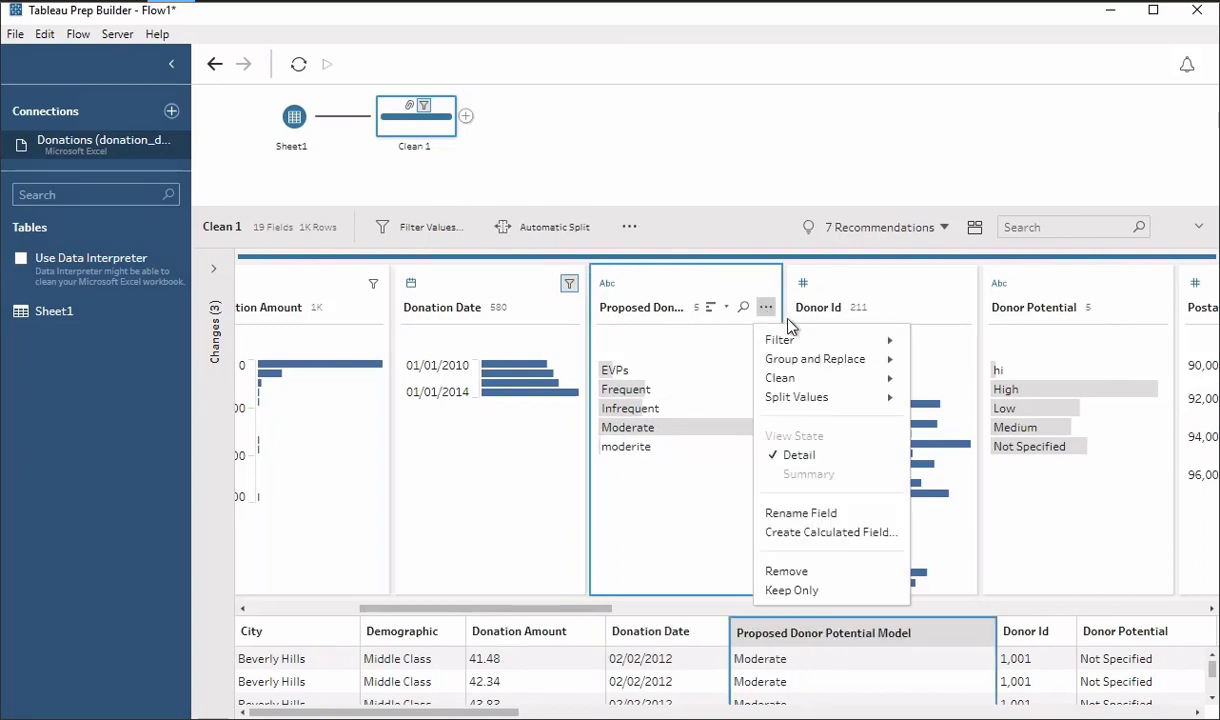
{"action": "mouse_move", "coordinate": [864, 365]}
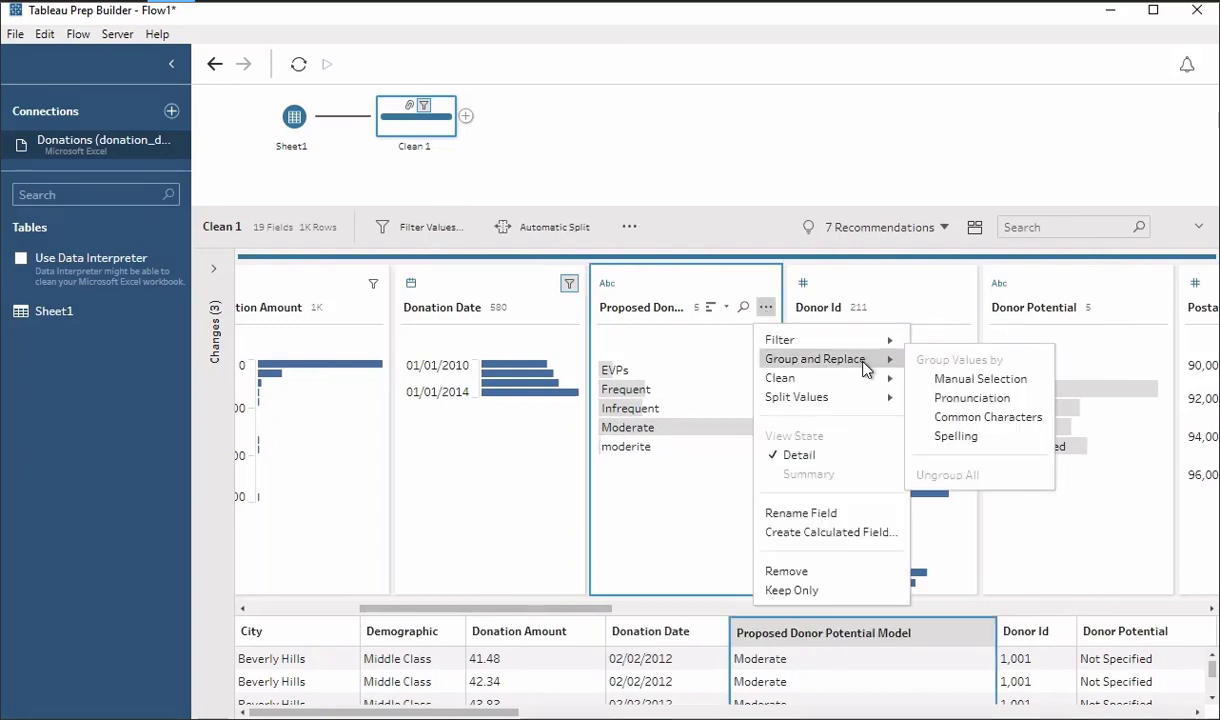
{"action": "left_click", "coordinate": [961, 400]}
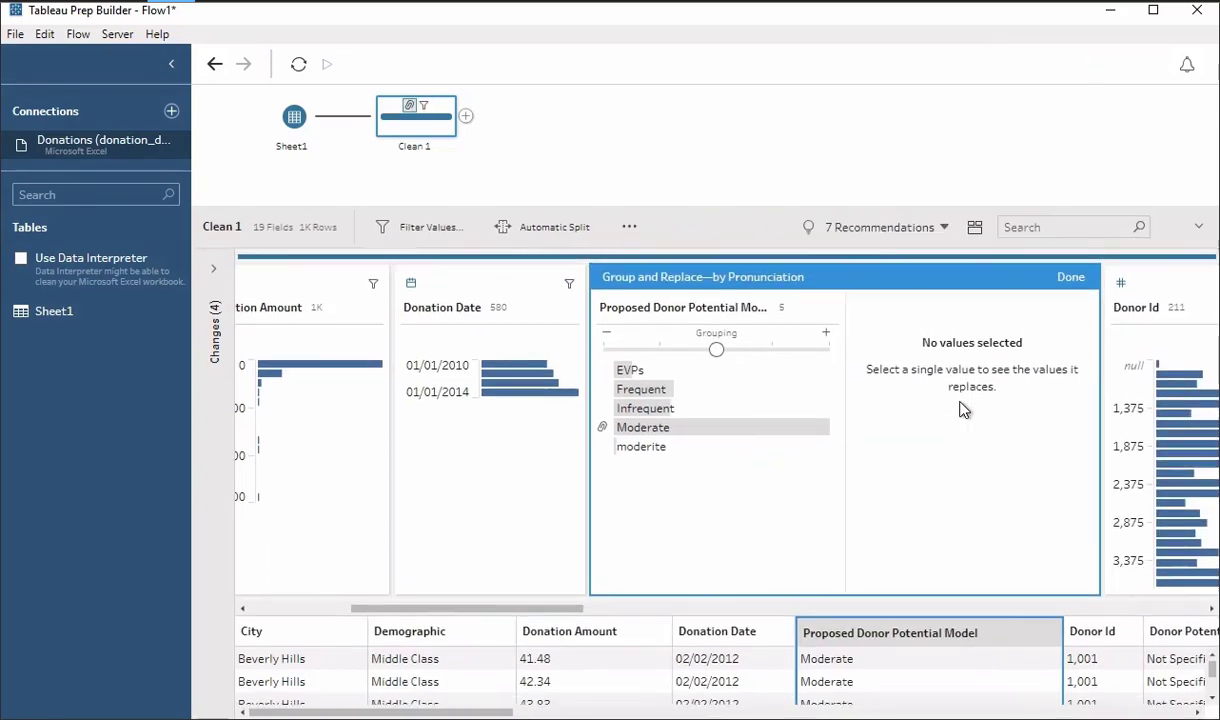
{"action": "mouse_move", "coordinate": [690, 432]}
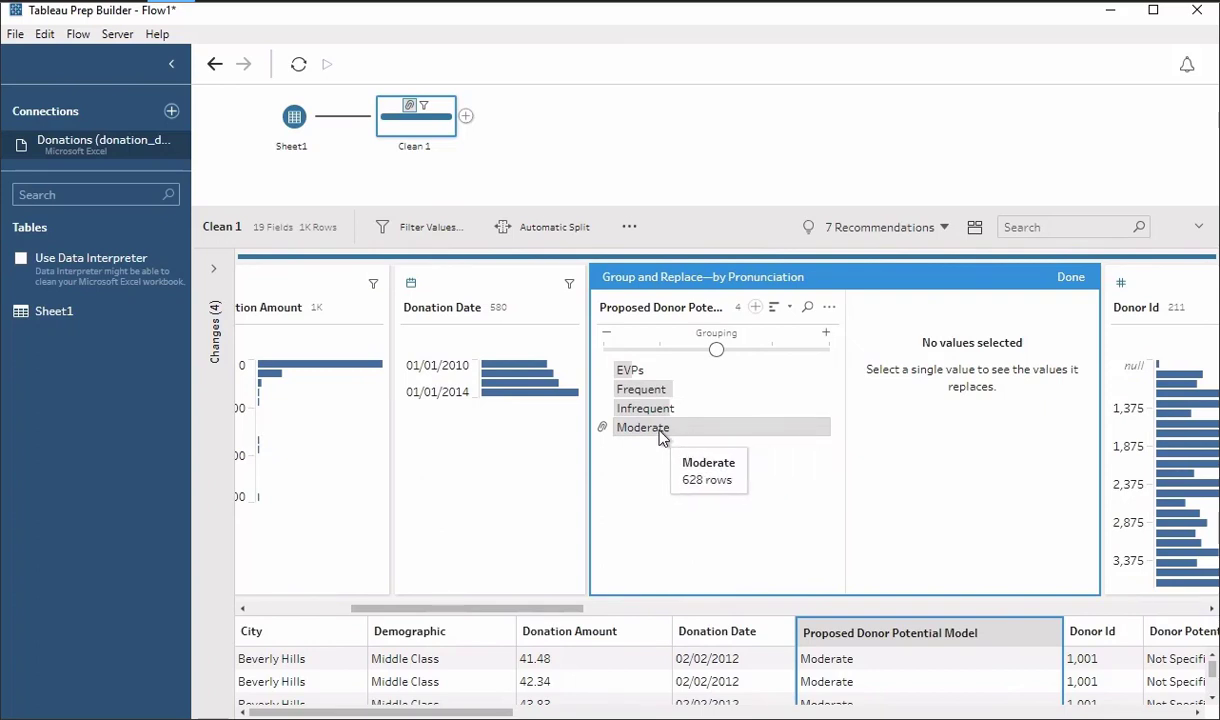
{"action": "left_click", "coordinate": [1071, 278]}
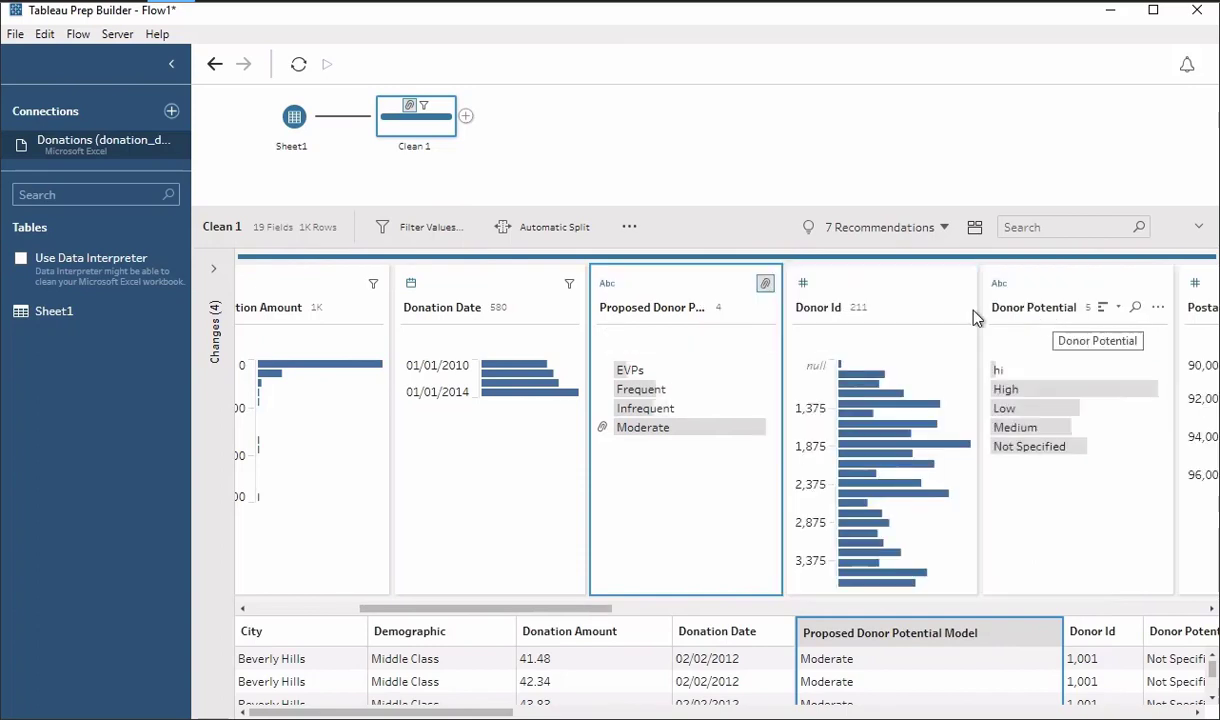
- Exclude the records whose Donor Id is null
{"action": "left_click", "coordinate": [855, 366]}
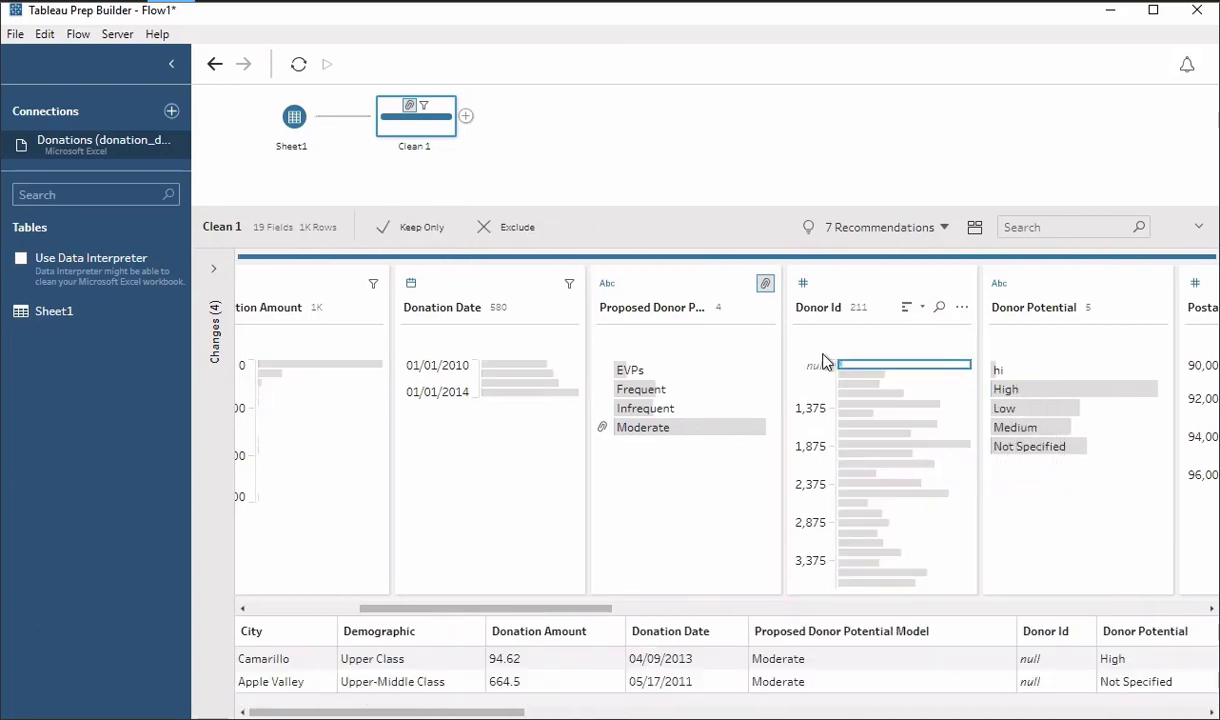
{"action": "left_click", "coordinate": [517, 230]}
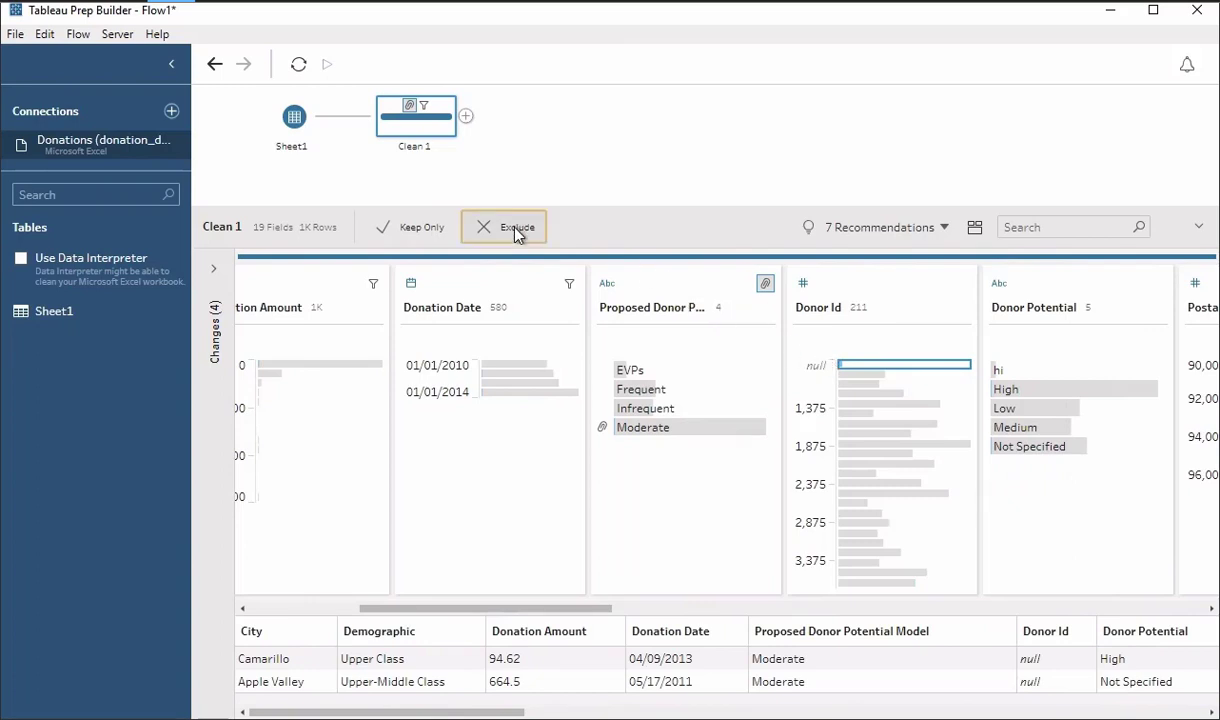
- Manually group the Donor Potential value hi under High
{"action": "left_click", "coordinate": [1070, 389]}
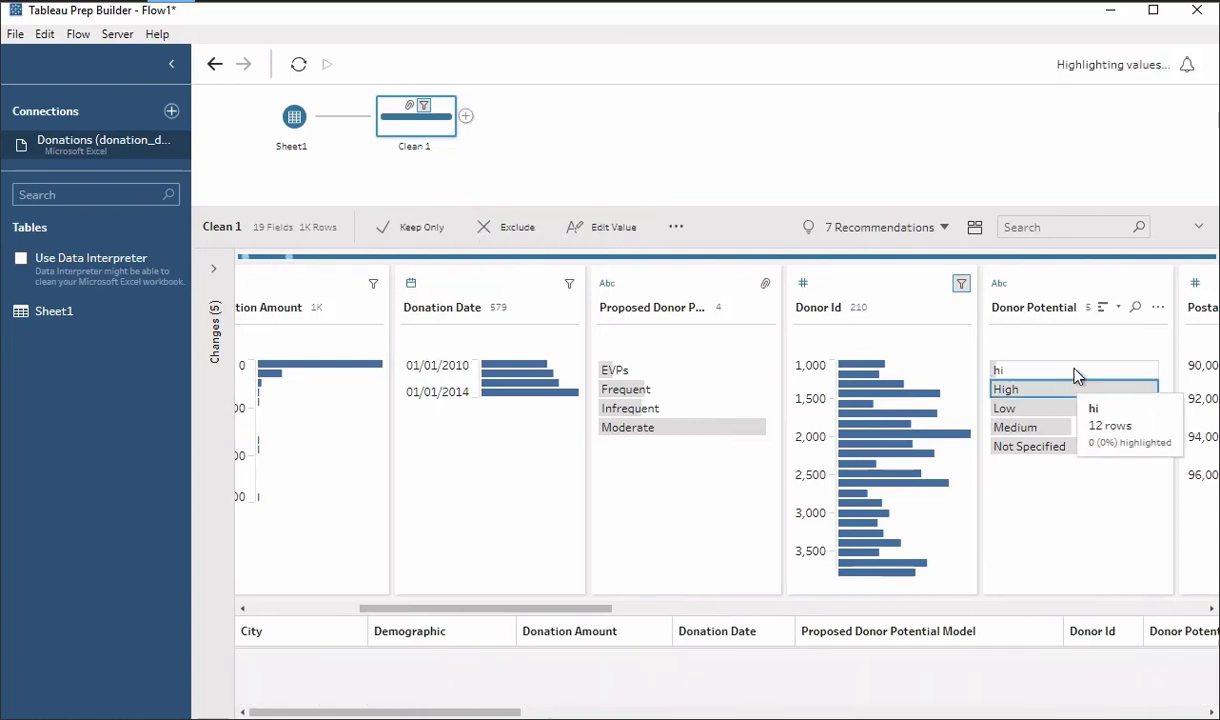
{"action": "left_click", "coordinate": [1157, 308]}
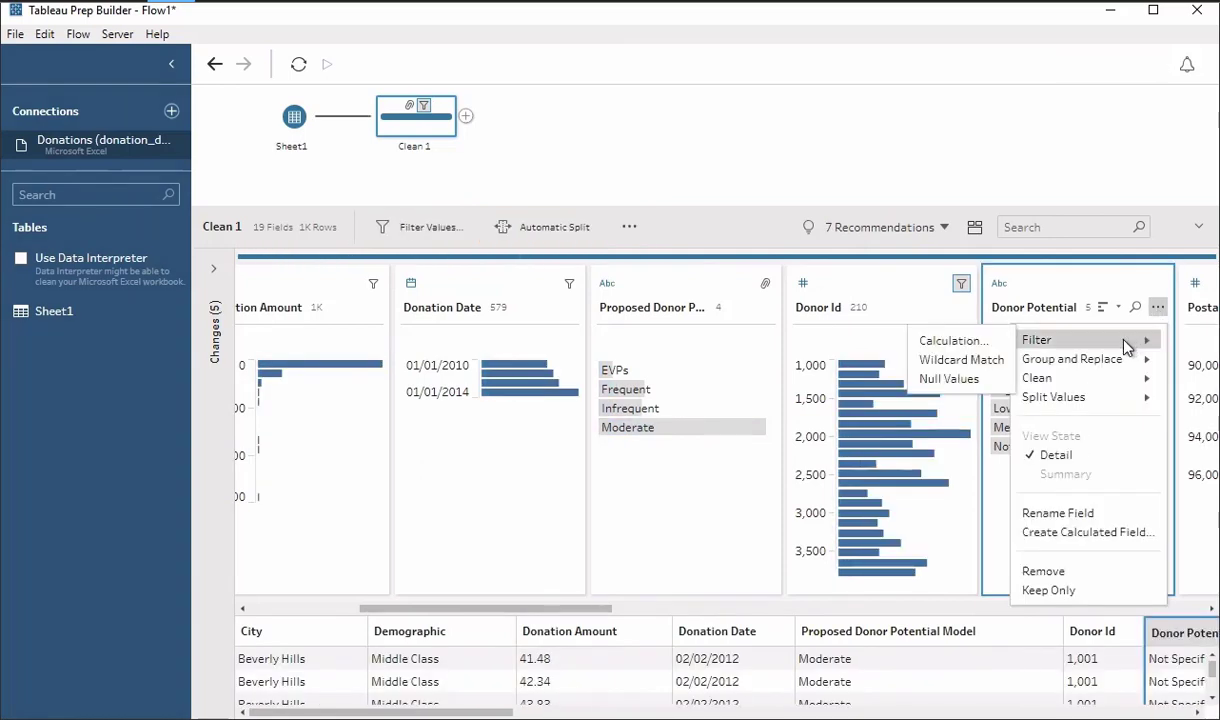
{"action": "mouse_move", "coordinate": [1065, 358]}
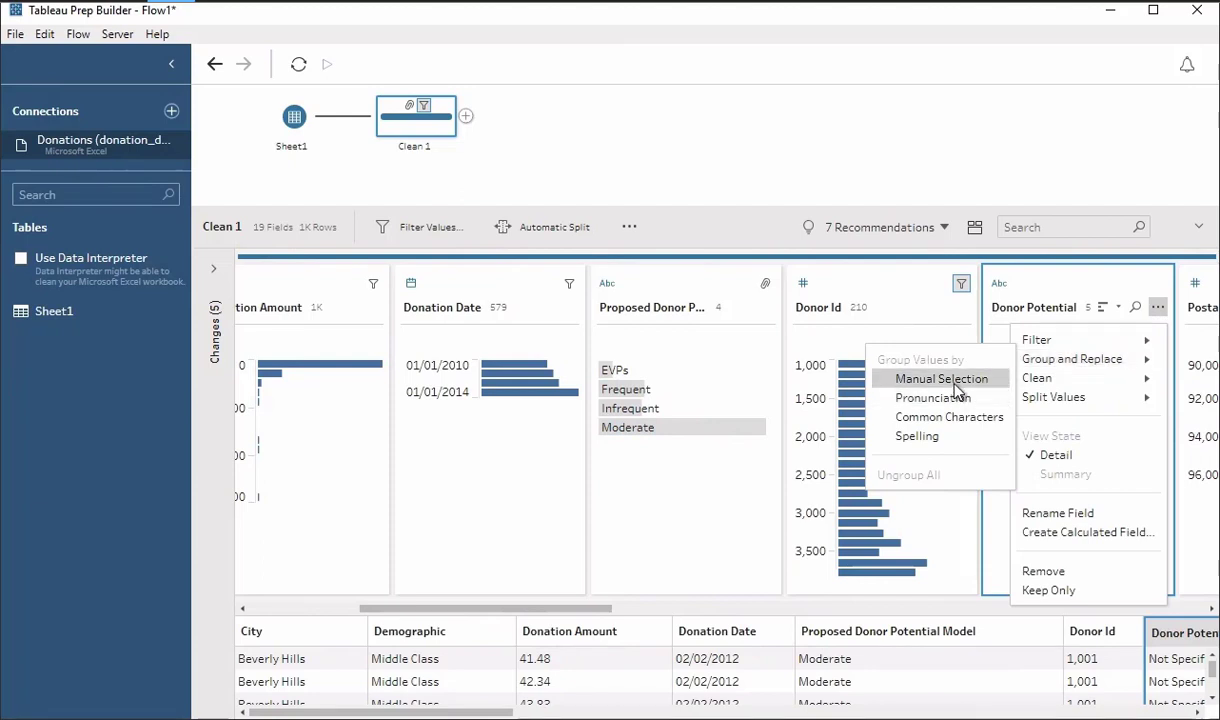
{"action": "left_click", "coordinate": [915, 378]}
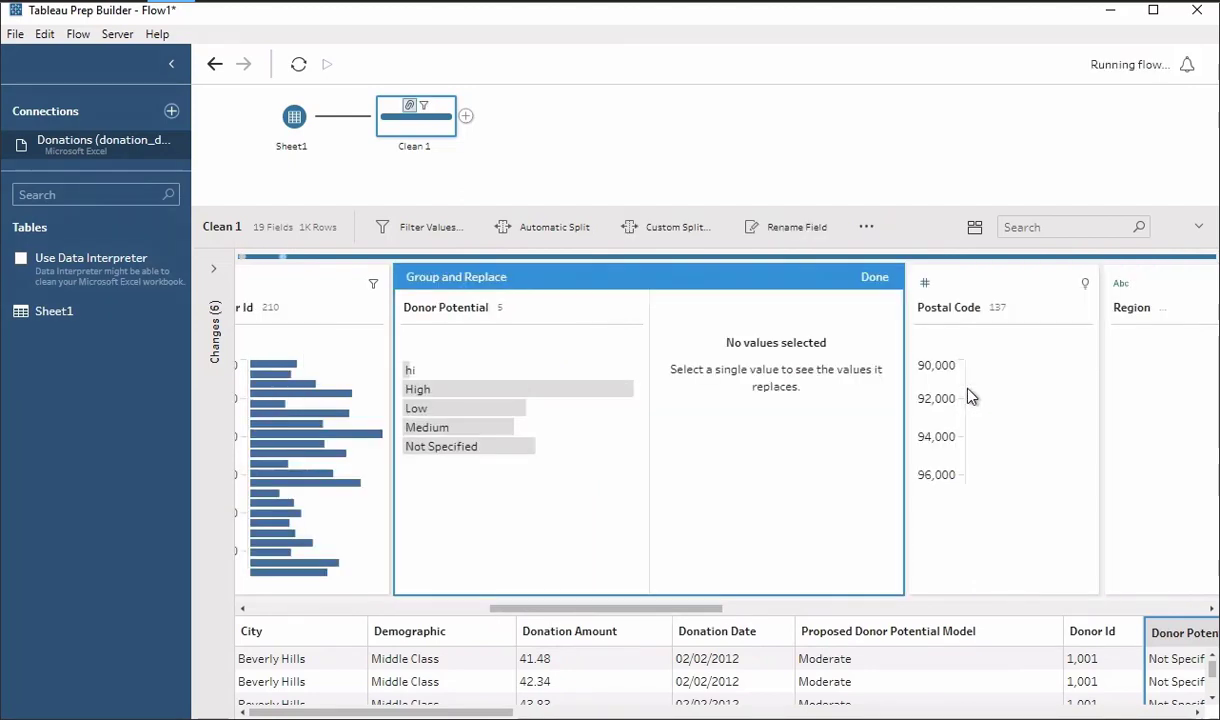
{"action": "left_click", "coordinate": [550, 390]}
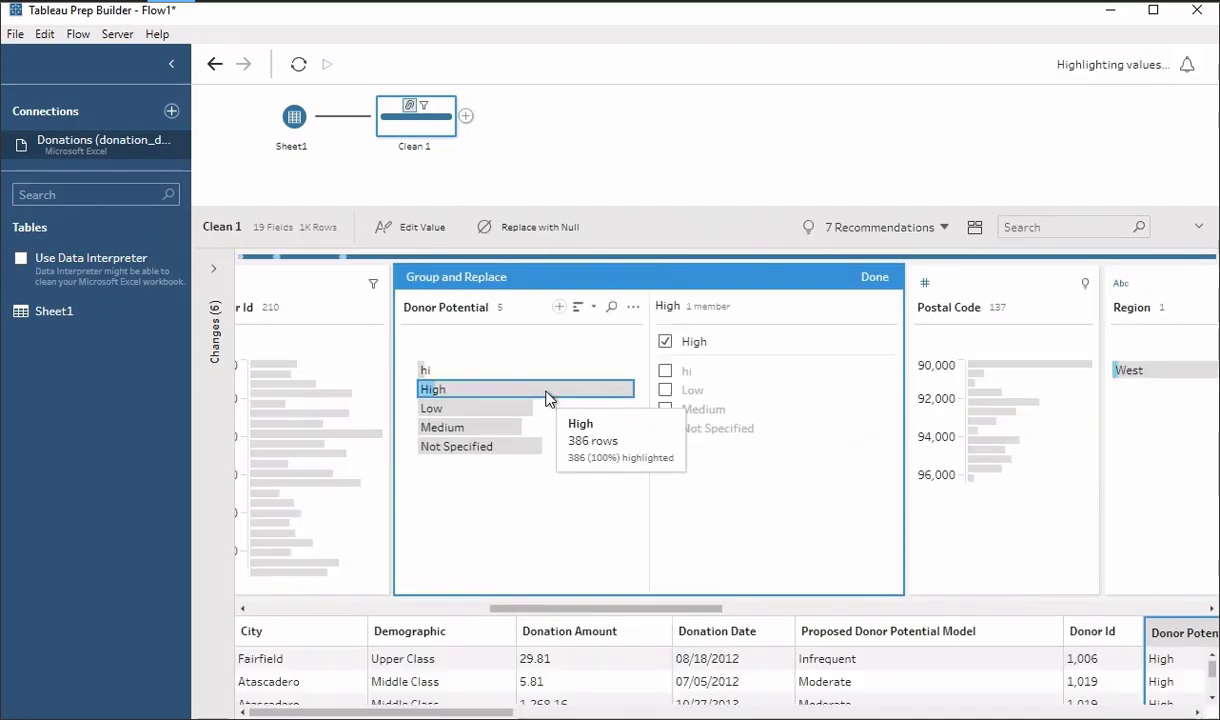
{"action": "left_click", "coordinate": [665, 371]}
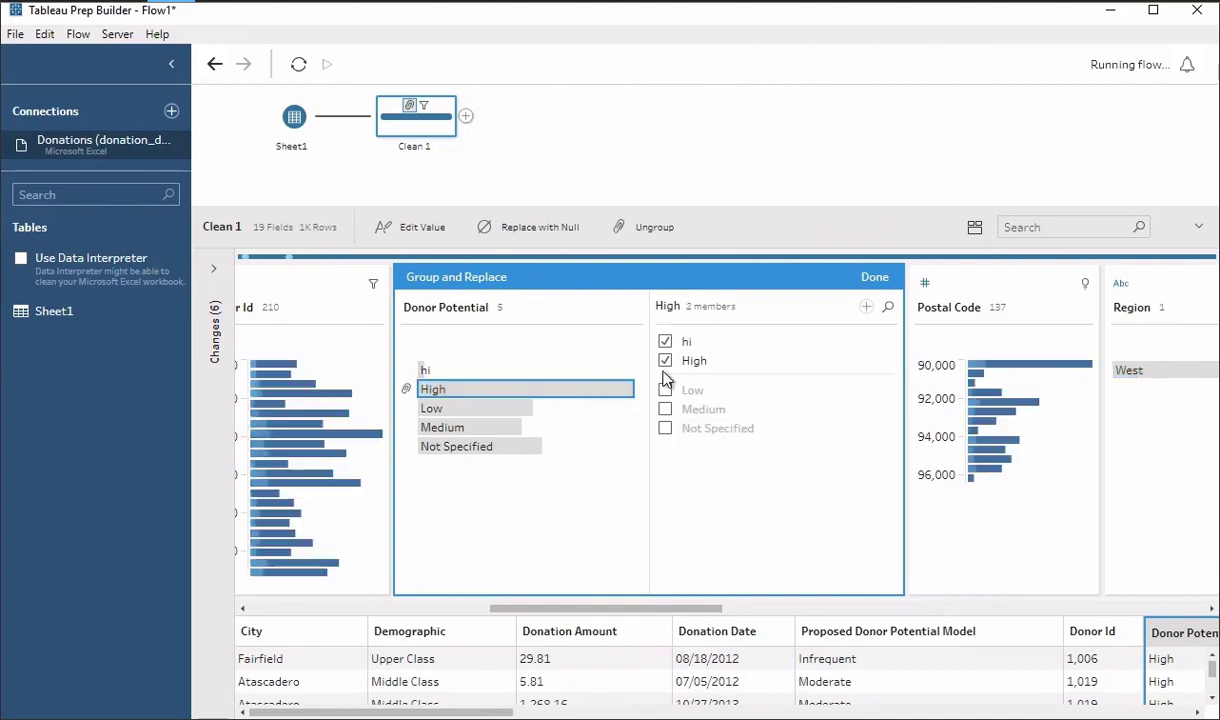
{"action": "left_click", "coordinate": [875, 280]}
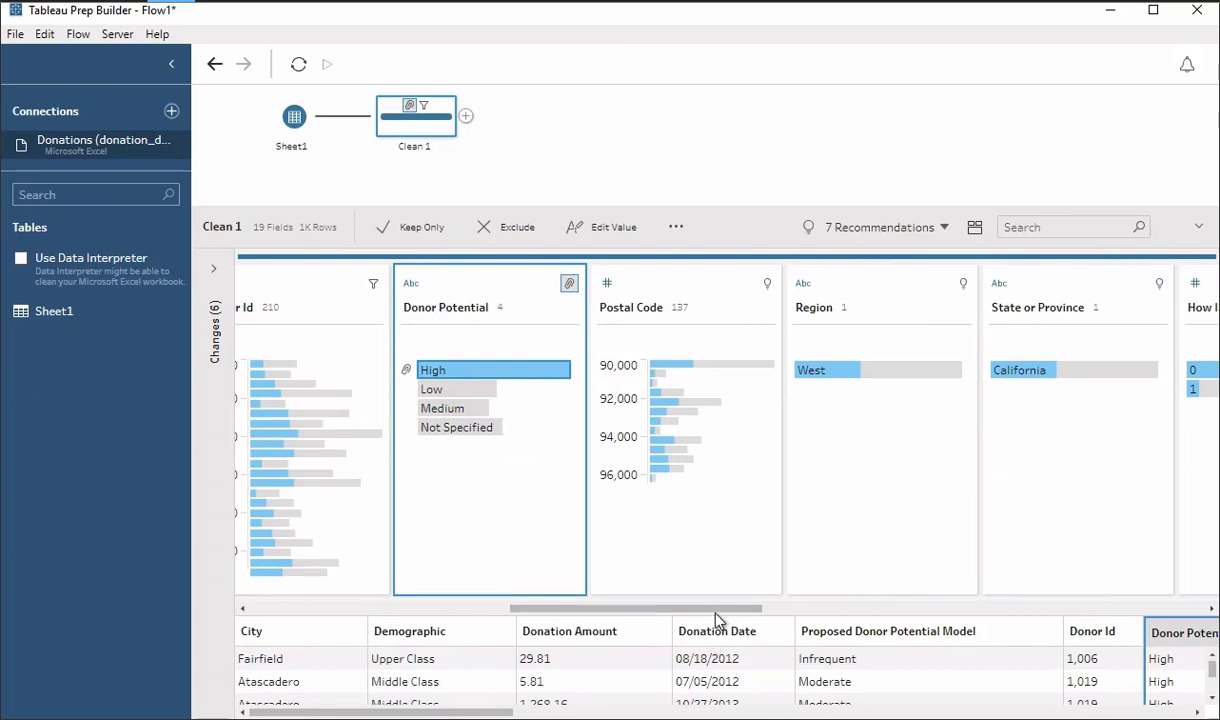
- Add a pivot step after Clean 1 and pivot the five "How likely are you to donate again" fields from columns to rows
{"action": "left_click_drag", "start_coordinate": [742, 608], "coordinate": [305, 615]}
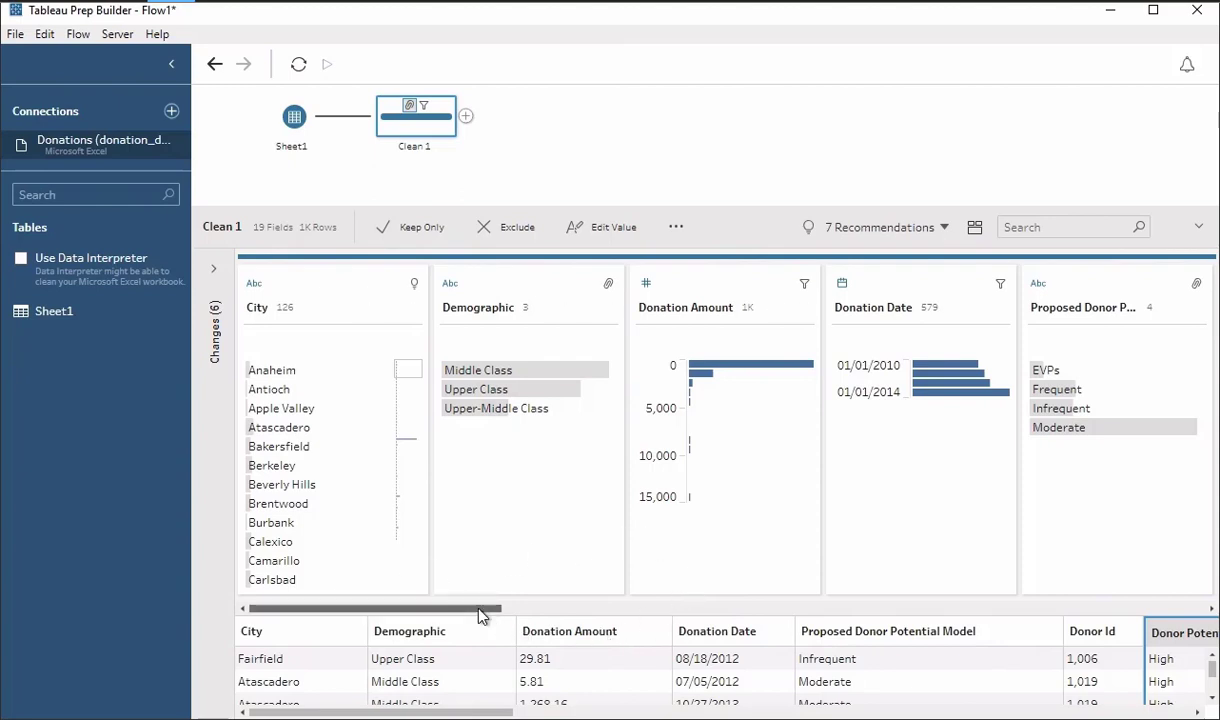
{"action": "left_click_drag", "start_coordinate": [480, 614], "coordinate": [1007, 630]}
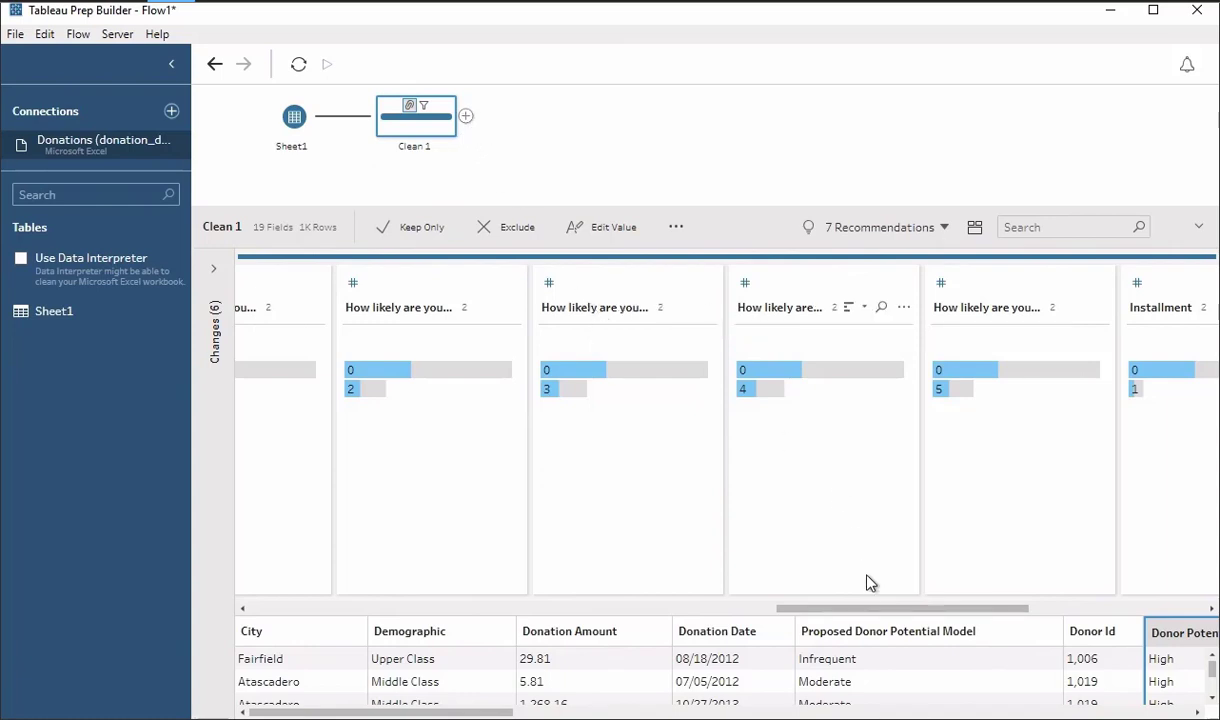
{"action": "left_click_drag", "start_coordinate": [839, 610], "coordinate": [270, 577]}
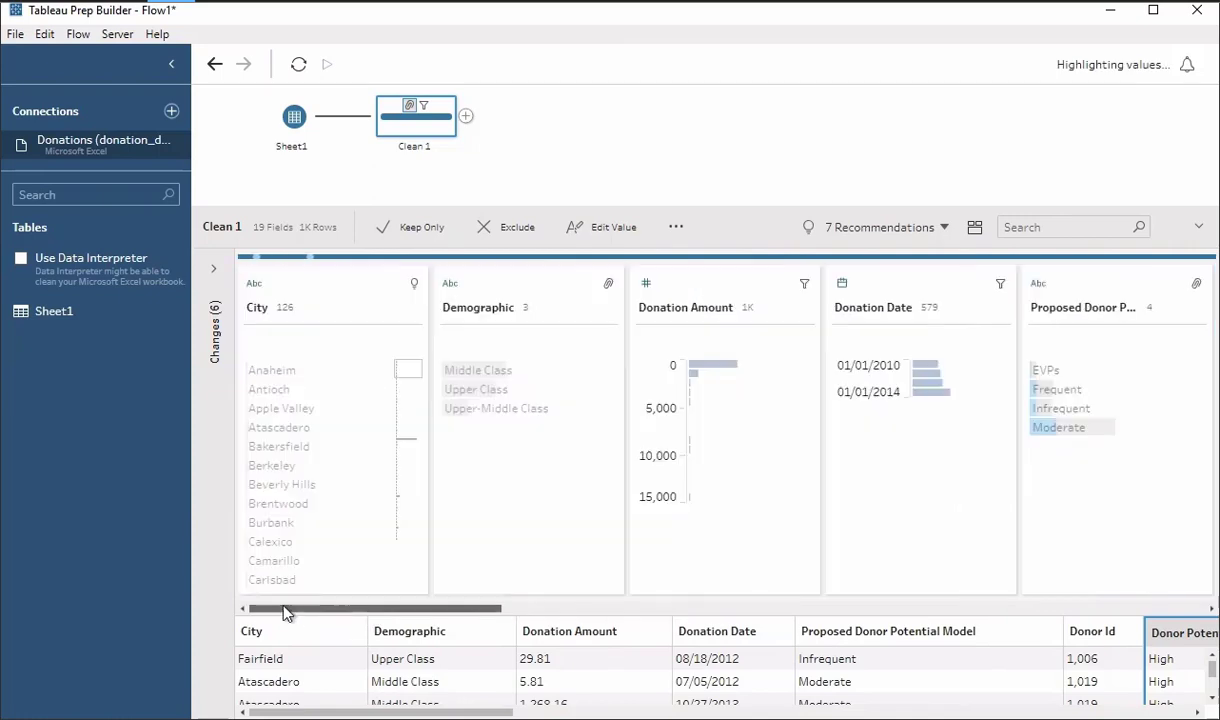
{"action": "left_click", "coordinate": [466, 117]}
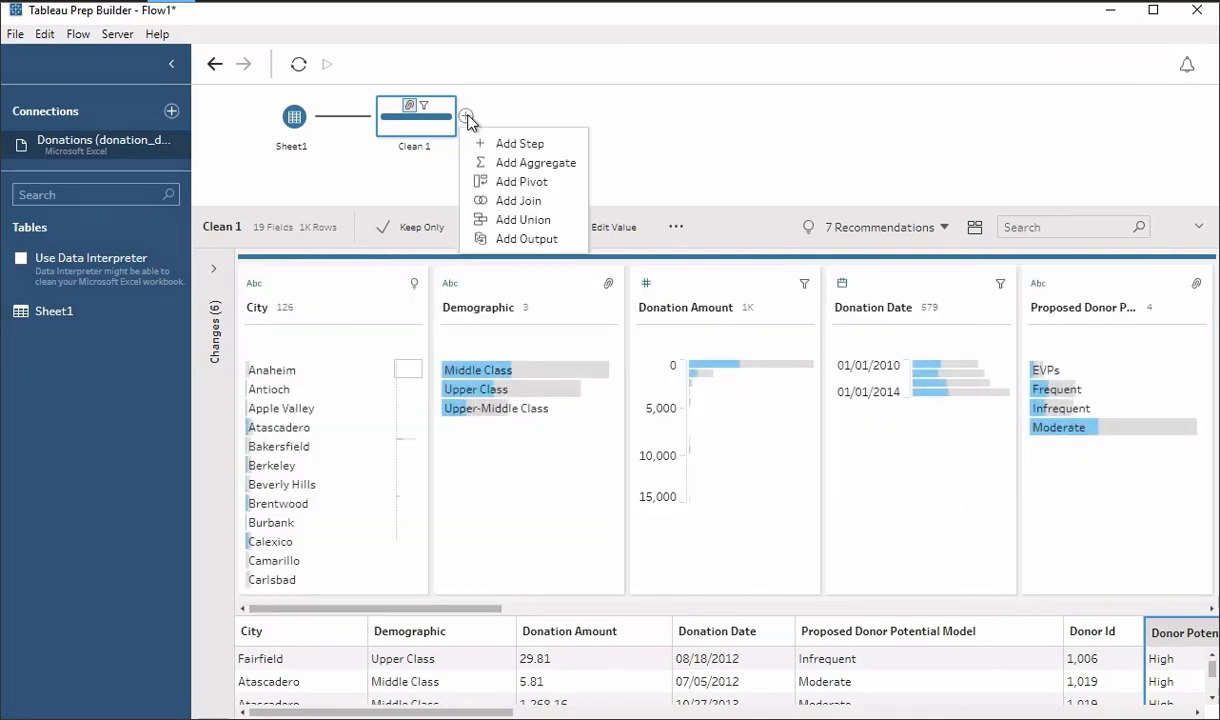
{"action": "left_click", "coordinate": [521, 182]}
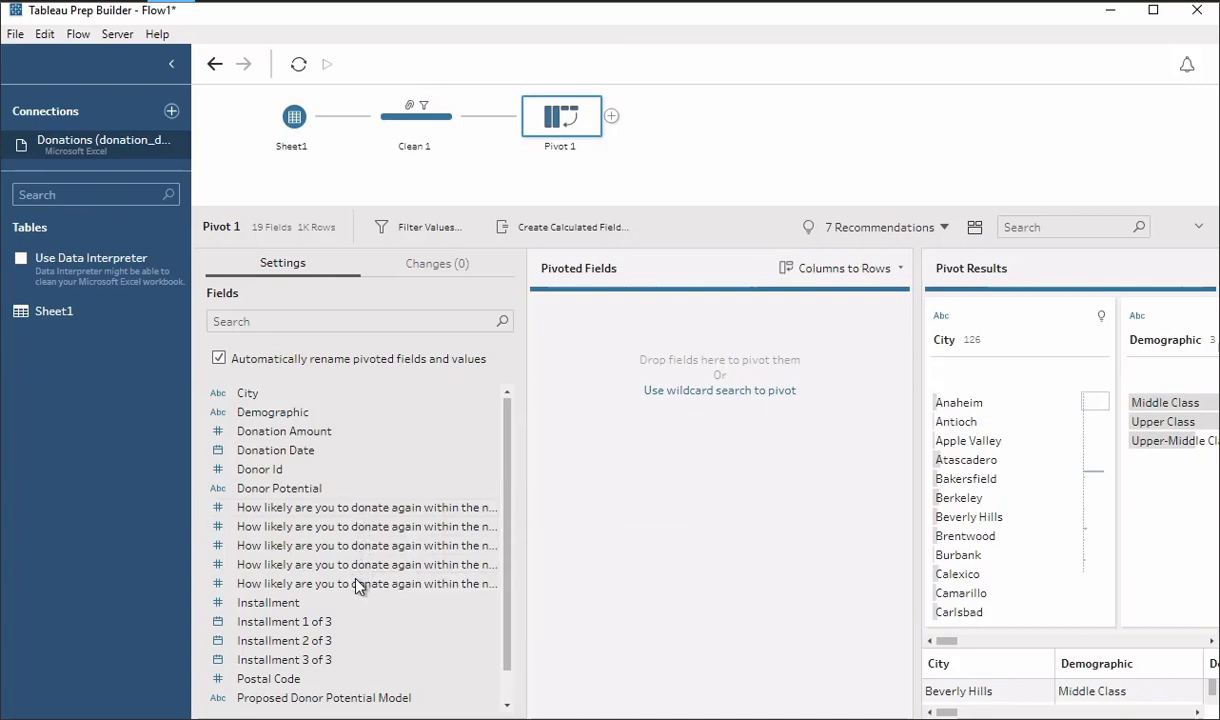
{"action": "left_click", "coordinate": [350, 511]}
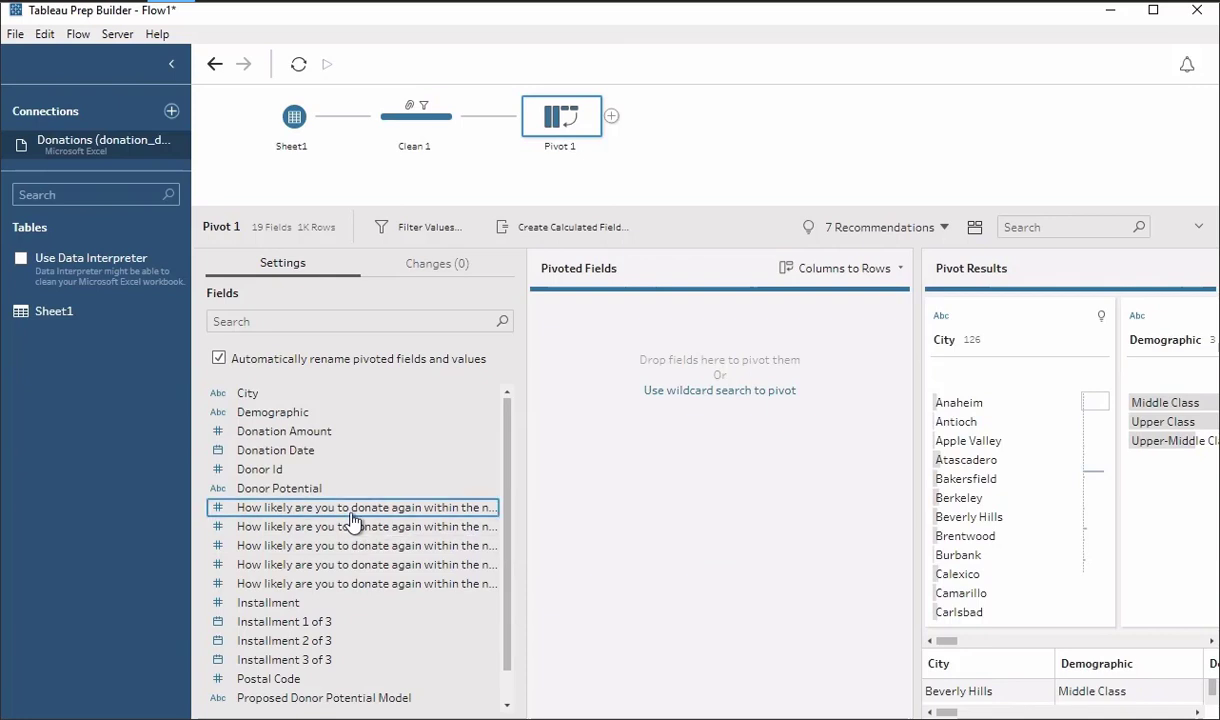
{"action": "left_click", "coordinate": [358, 583], "text": "shift"}
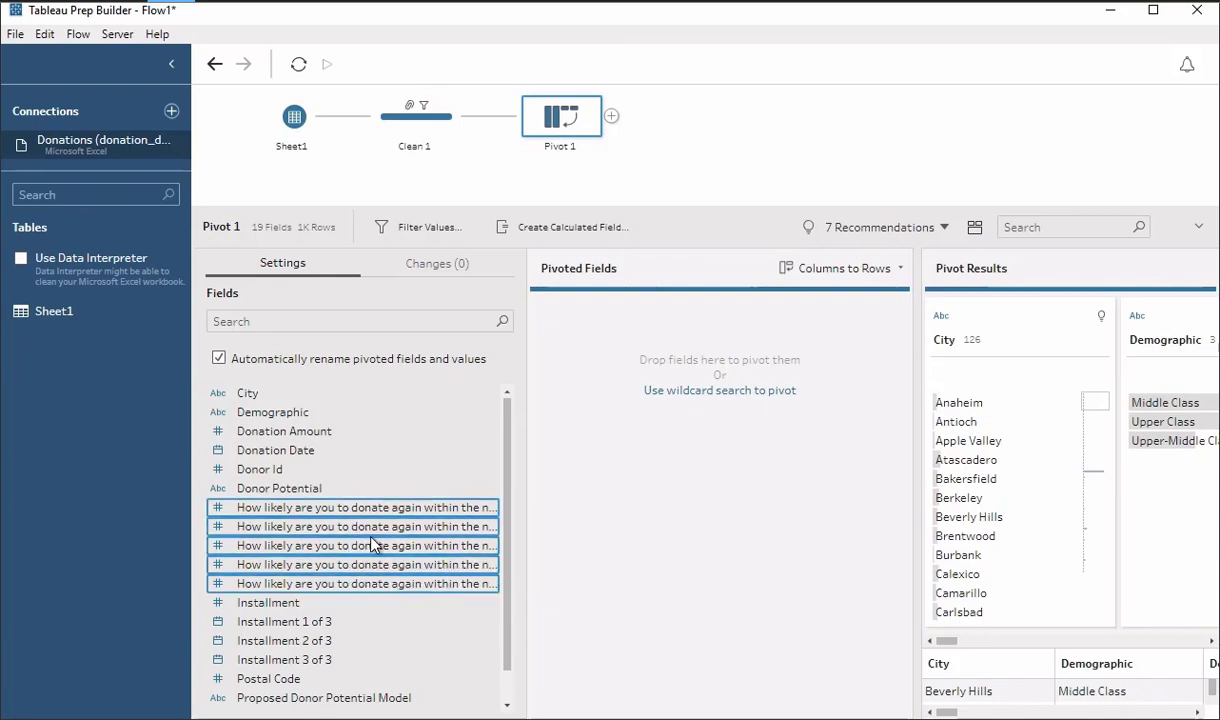
{"action": "left_click_drag", "start_coordinate": [380, 516], "coordinate": [636, 460]}
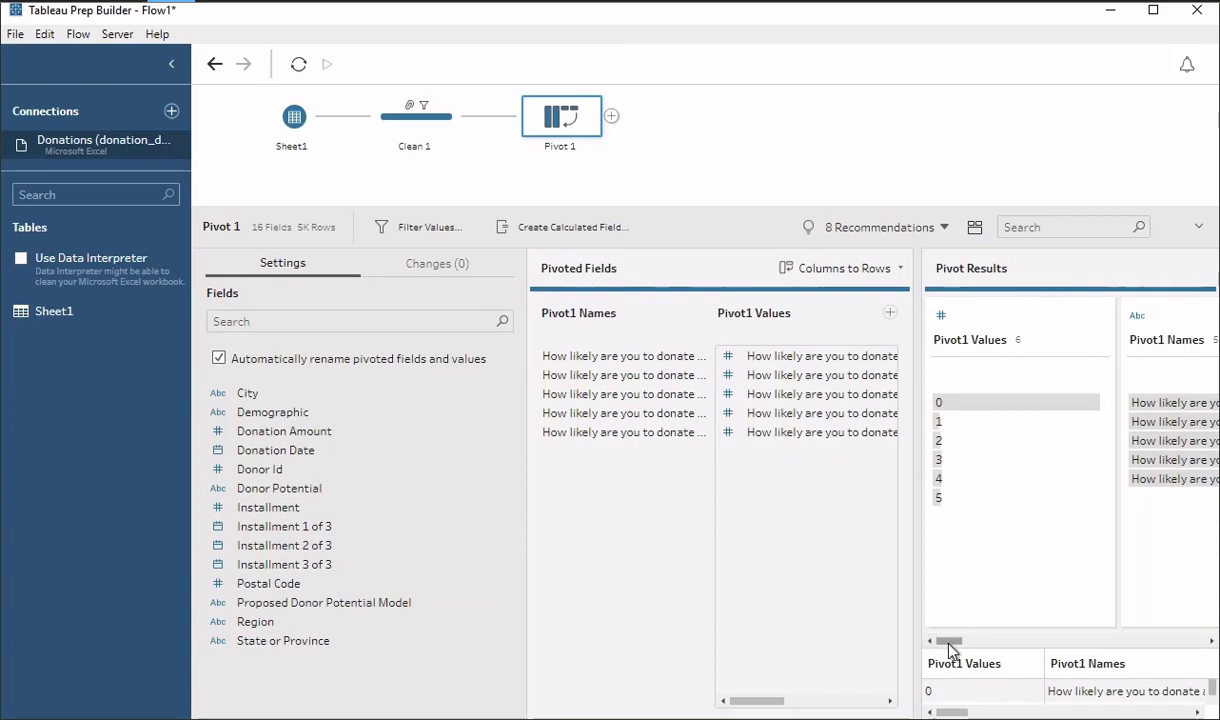
- Widen the pivot results and rename the Pivot1 Names field as "Q) Donation likelihood 6 month"
{"action": "mouse_move", "coordinate": [940, 641]}
{"action": "left_mouse_down"}
{"action": "mouse_move", "coordinate": [972, 641]}
{"action": "mouse_move", "coordinate": [936, 641]}
{"action": "left_mouse_up"}
{"action": "left_click_drag", "start_coordinate": [918, 575], "coordinate": [798, 496]}
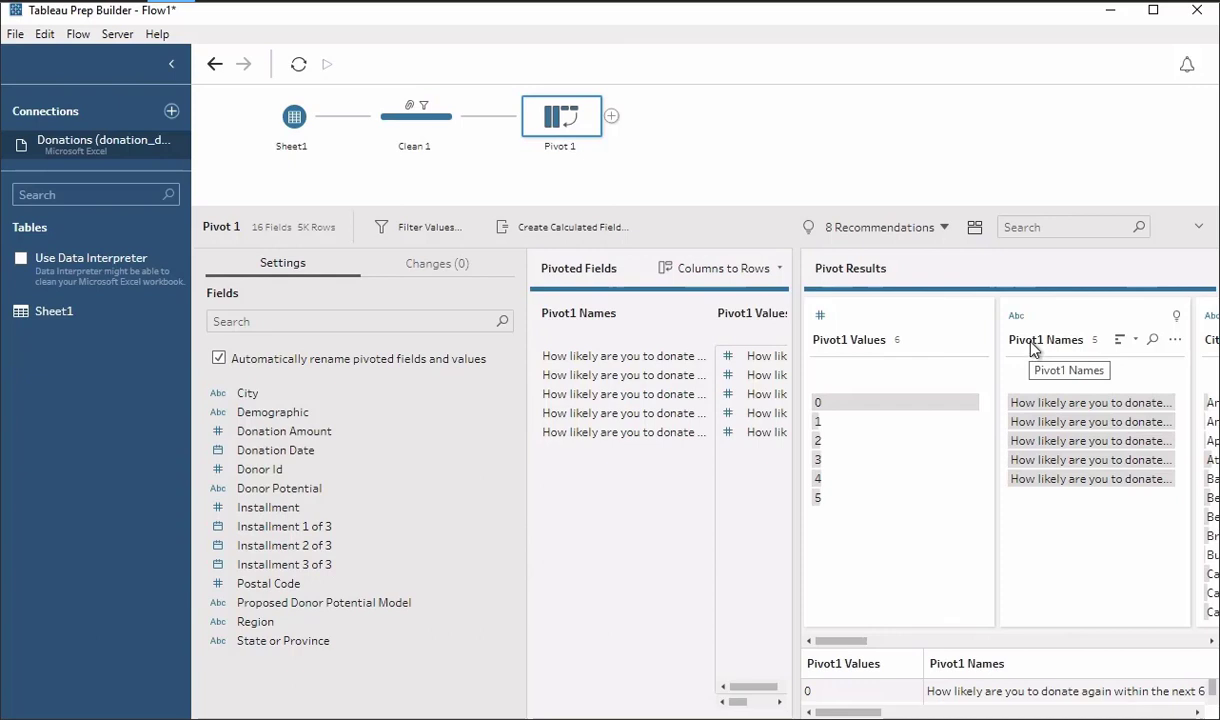
{"action": "mouse_move", "coordinate": [1063, 408]}
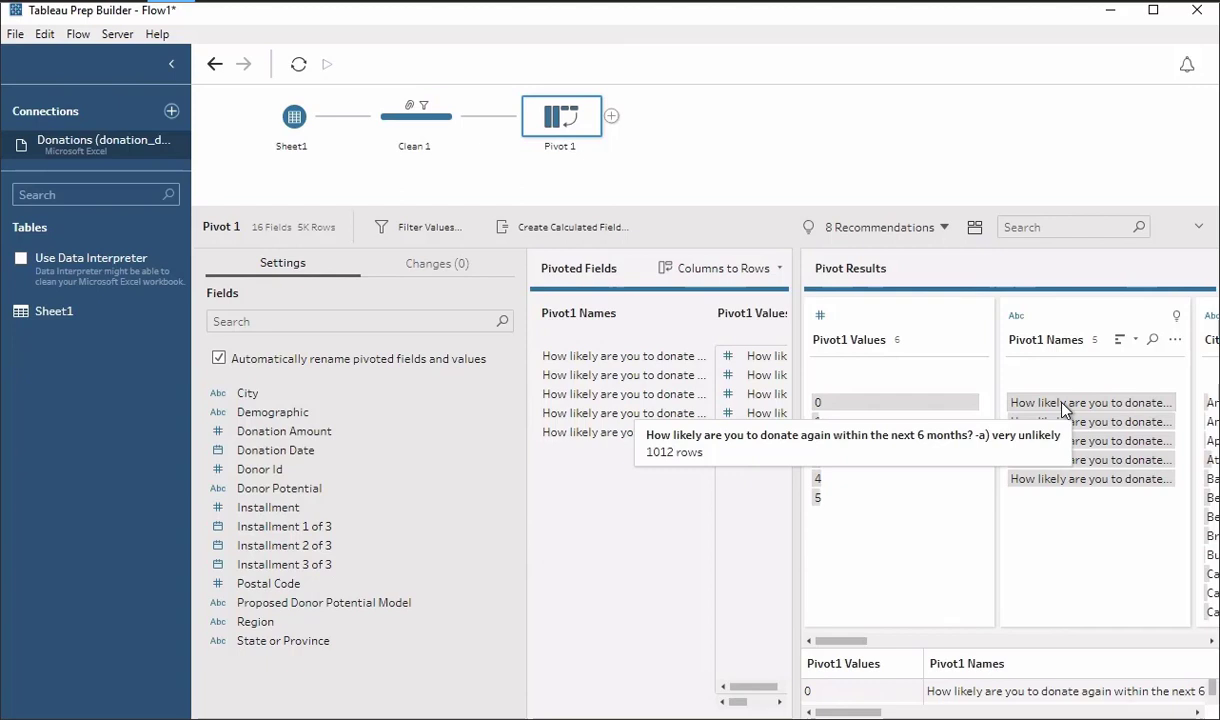
{"action": "right_click", "coordinate": [1047, 345]}
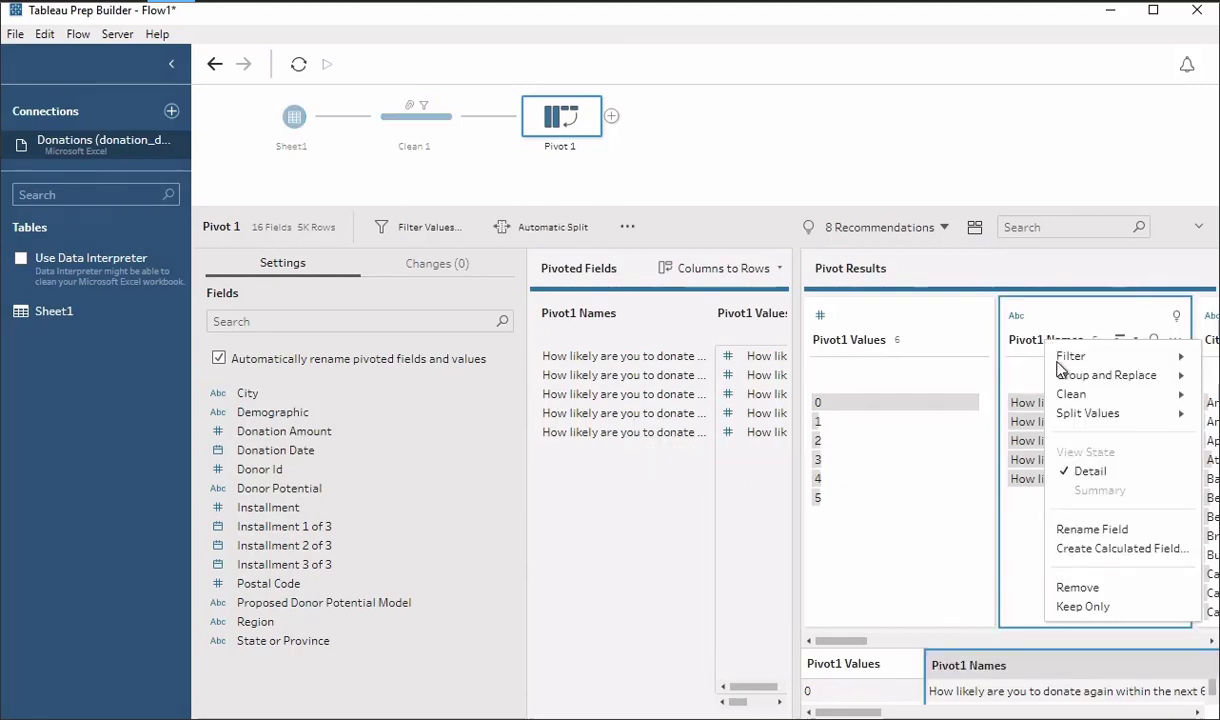
{"action": "left_click", "coordinate": [1108, 531]}
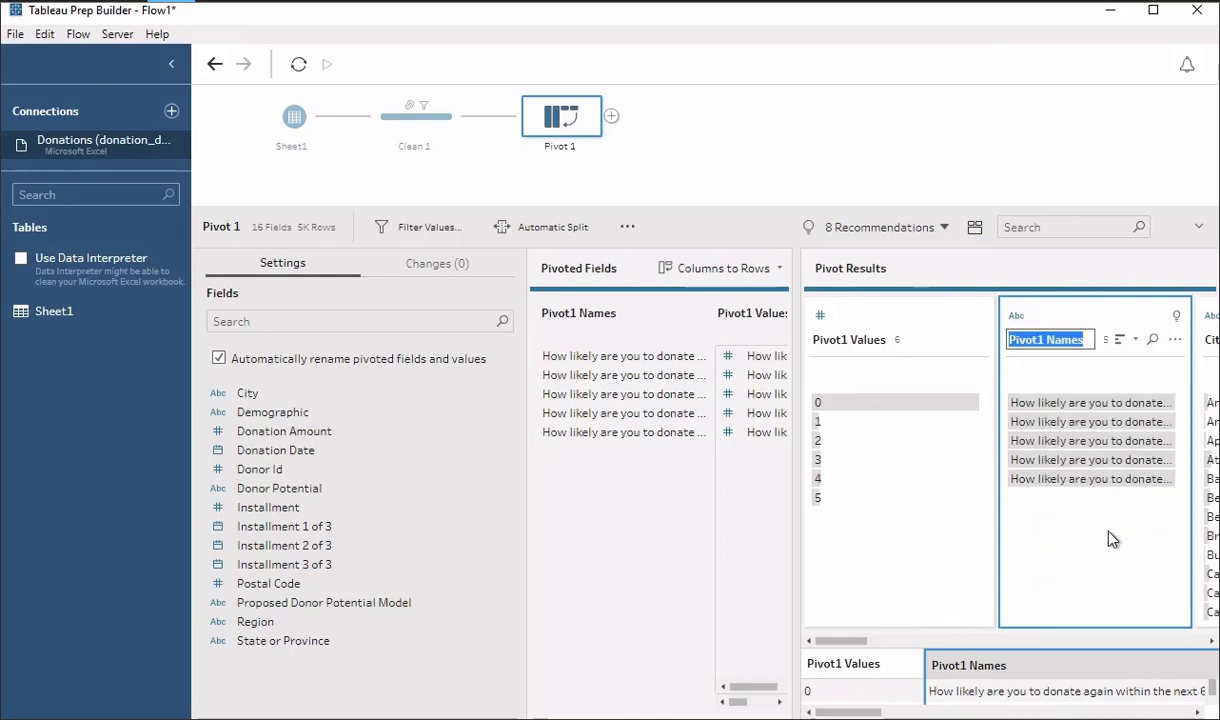
{"action": "type", "text": "Q"}
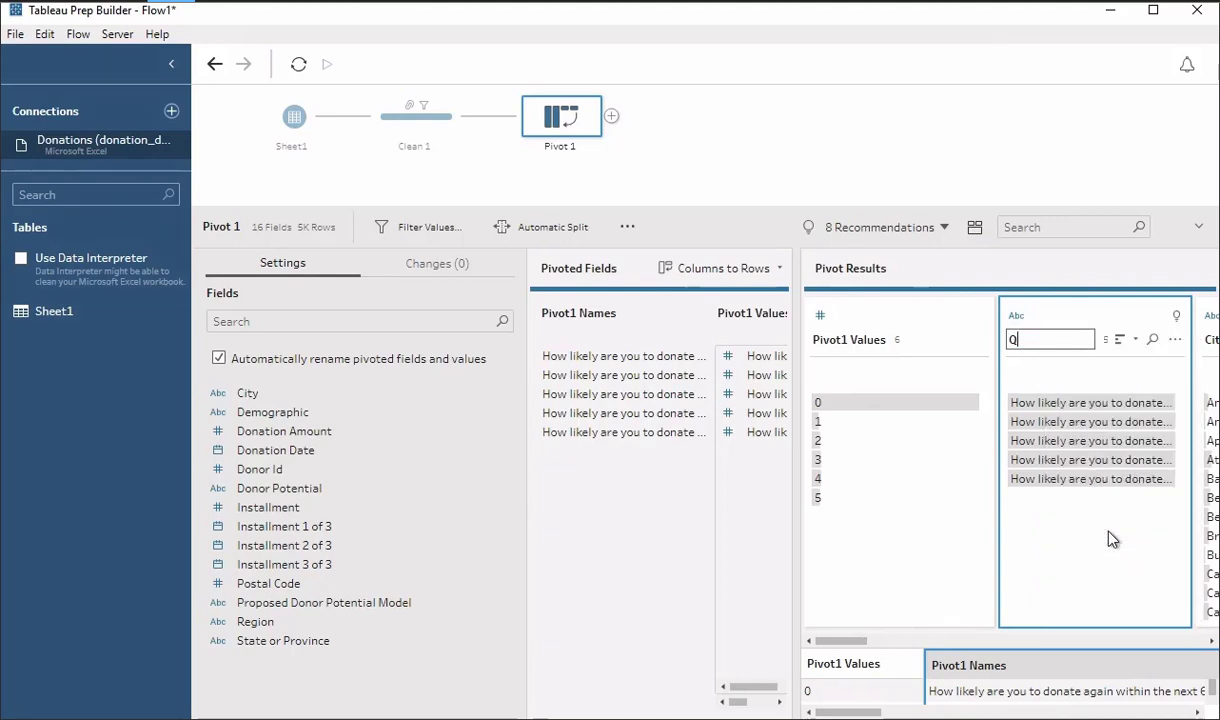
{"action": "type", "text": ") D"}
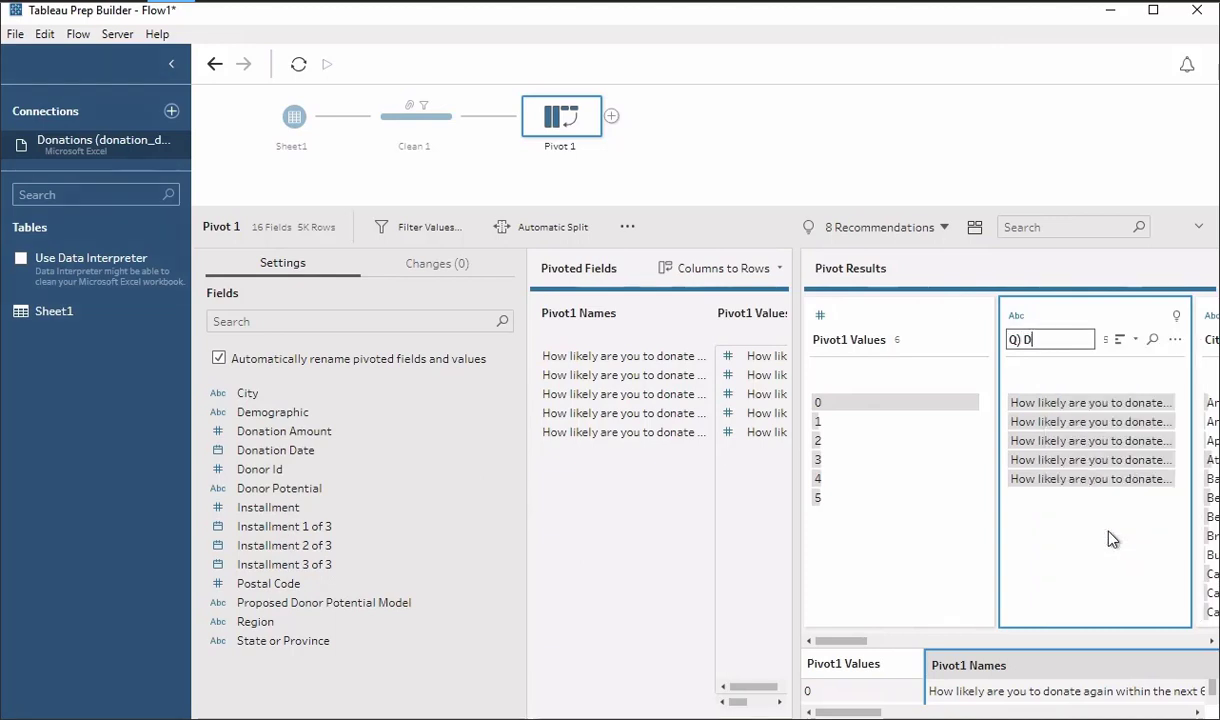
{"action": "type", "text": "onation lik"}
{"action": "type", "text": "el"}
{"action": "type", "text": "ihood"}
{"action": "type", "text": " 6 month"}
{"action": "key", "text": "Return"}
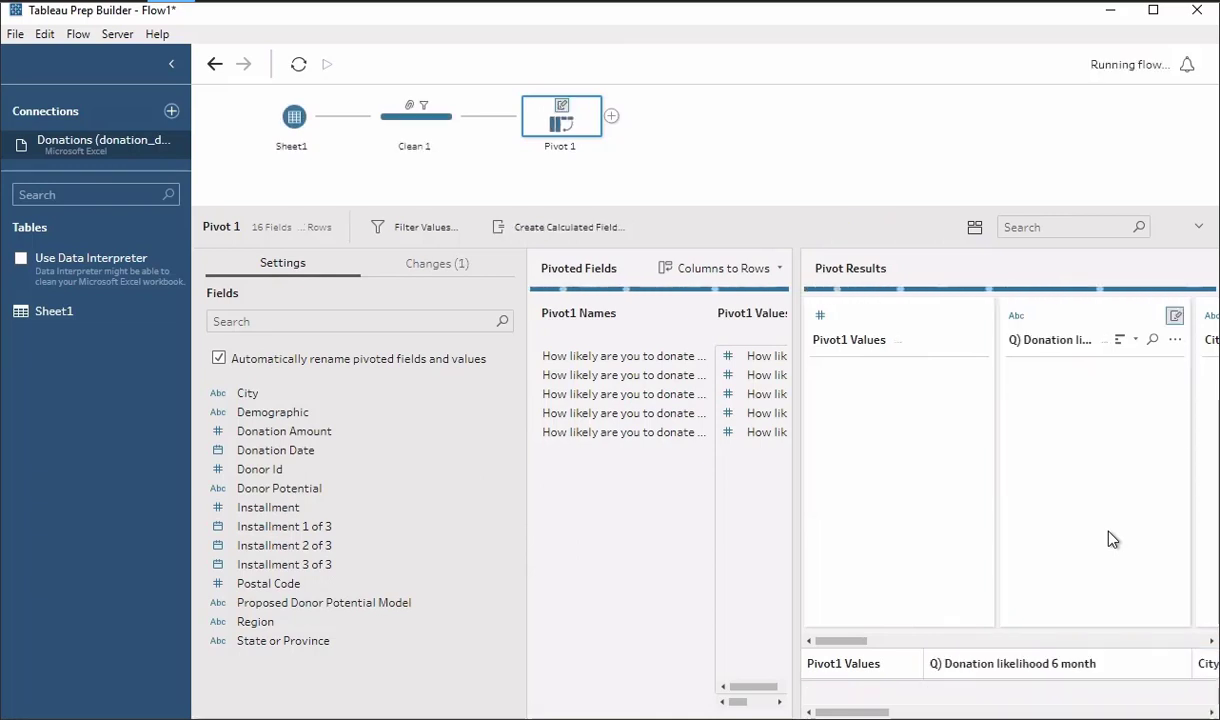
{"action": "mouse_move", "coordinate": [884, 425]}
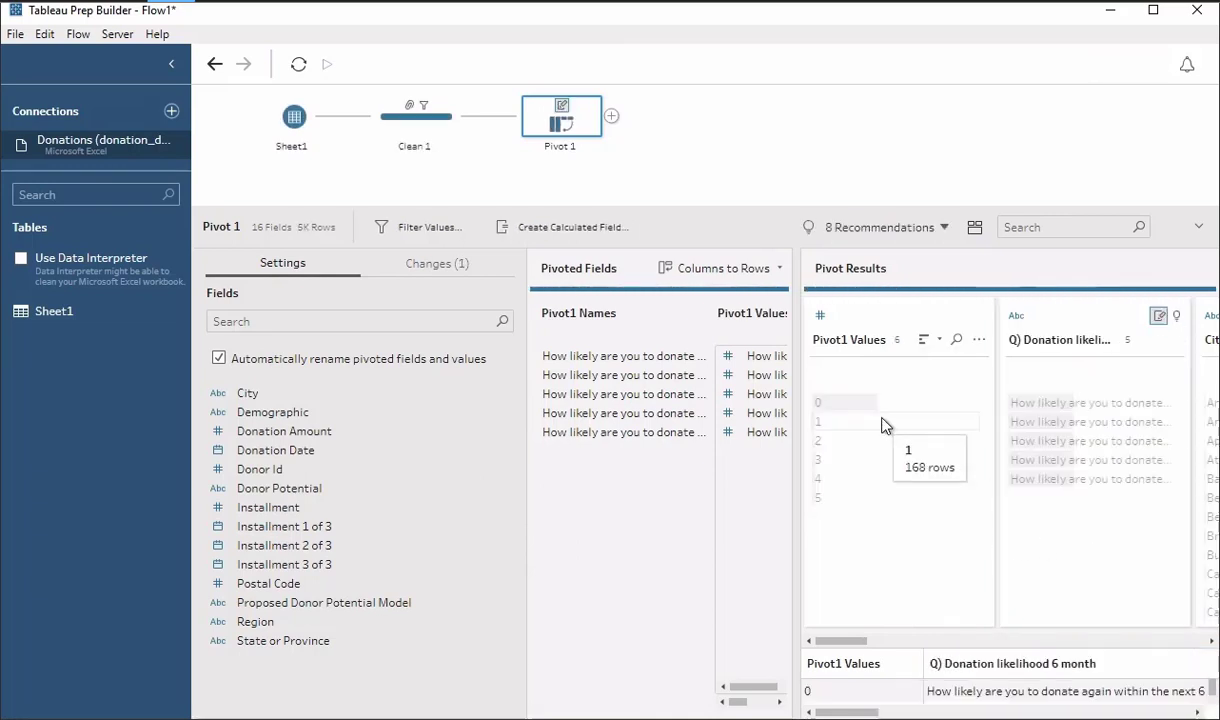
- Rename the Pivot1 Values field in the pivot results as "Donation scale (1-5)"
{"action": "left_click", "coordinate": [849, 345]}
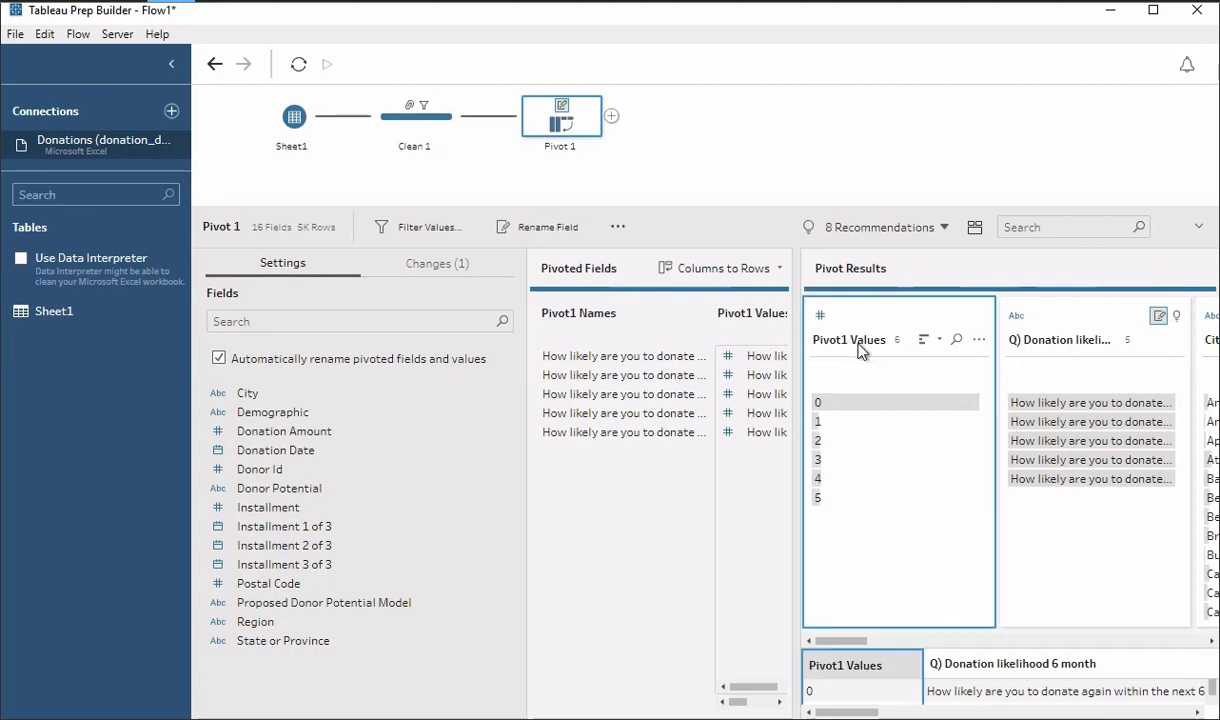
{"action": "left_click", "coordinate": [864, 343]}
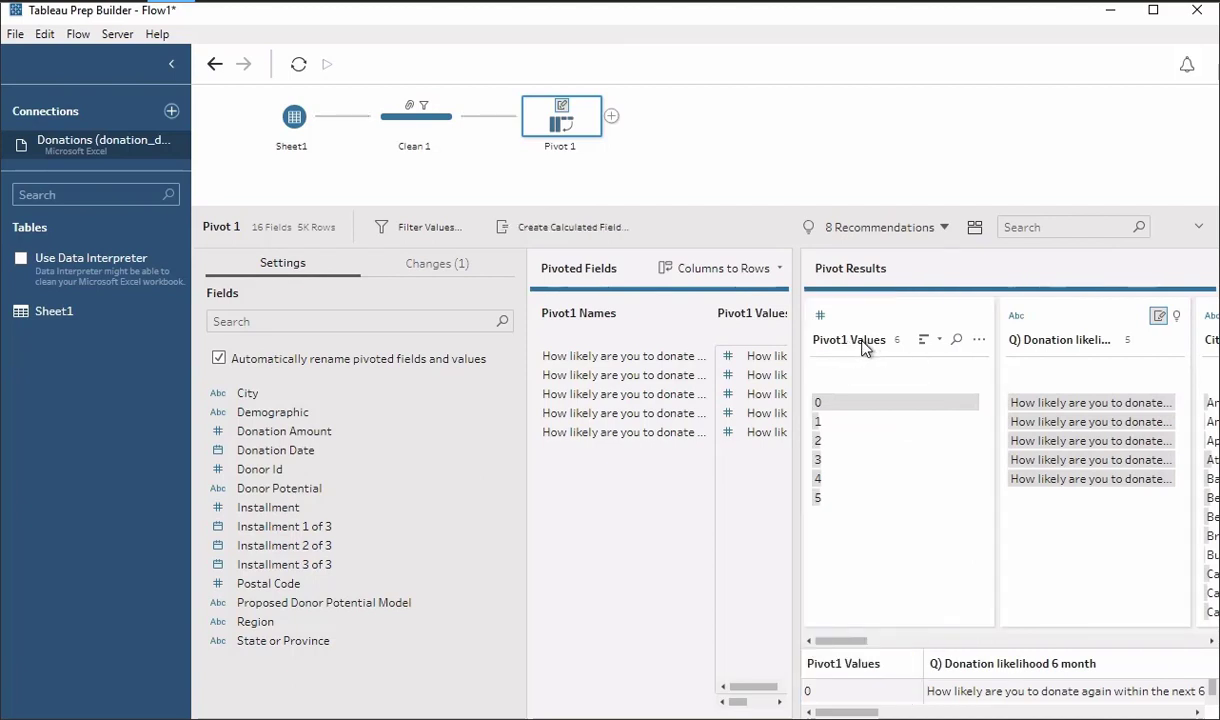
{"action": "left_click", "coordinate": [876, 344]}
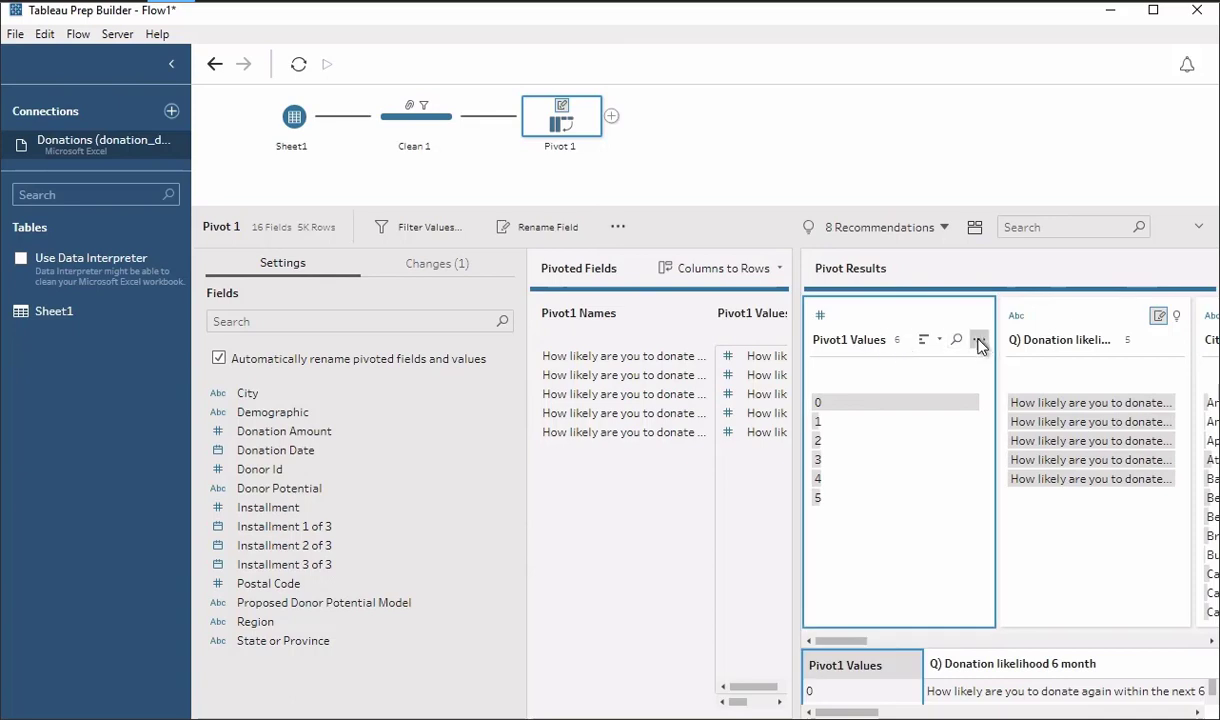
{"action": "left_click", "coordinate": [979, 343]}
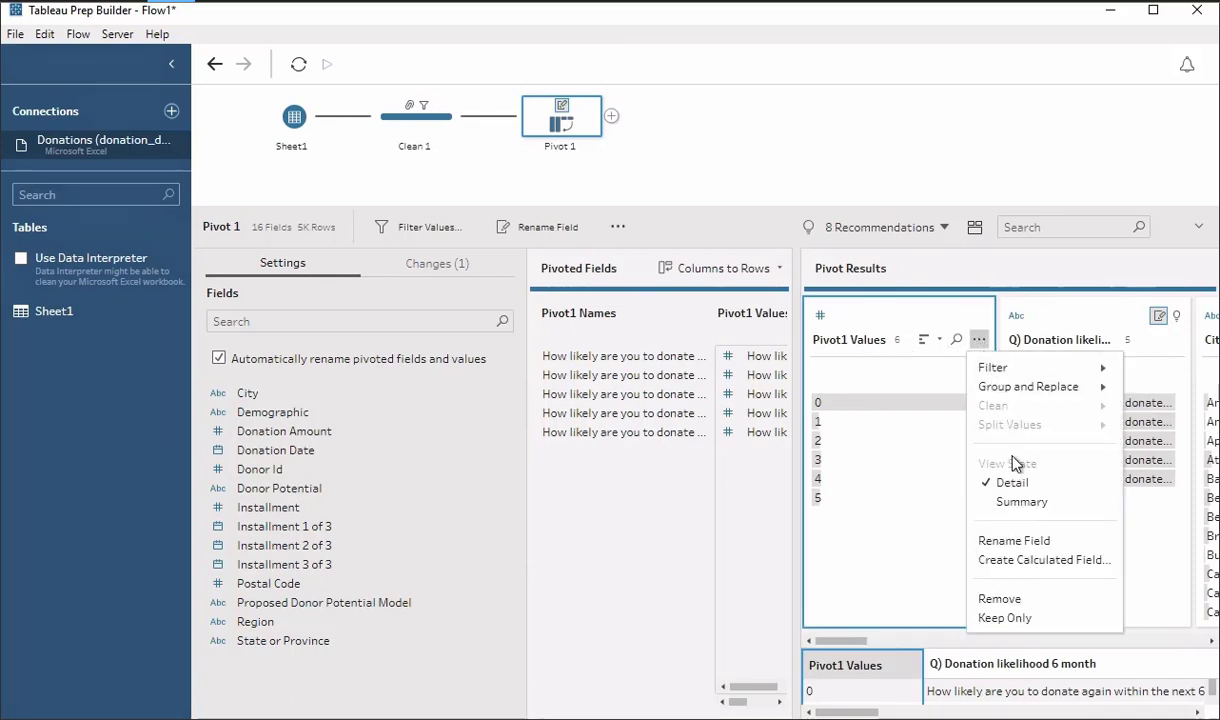
{"action": "left_click", "coordinate": [1024, 543]}
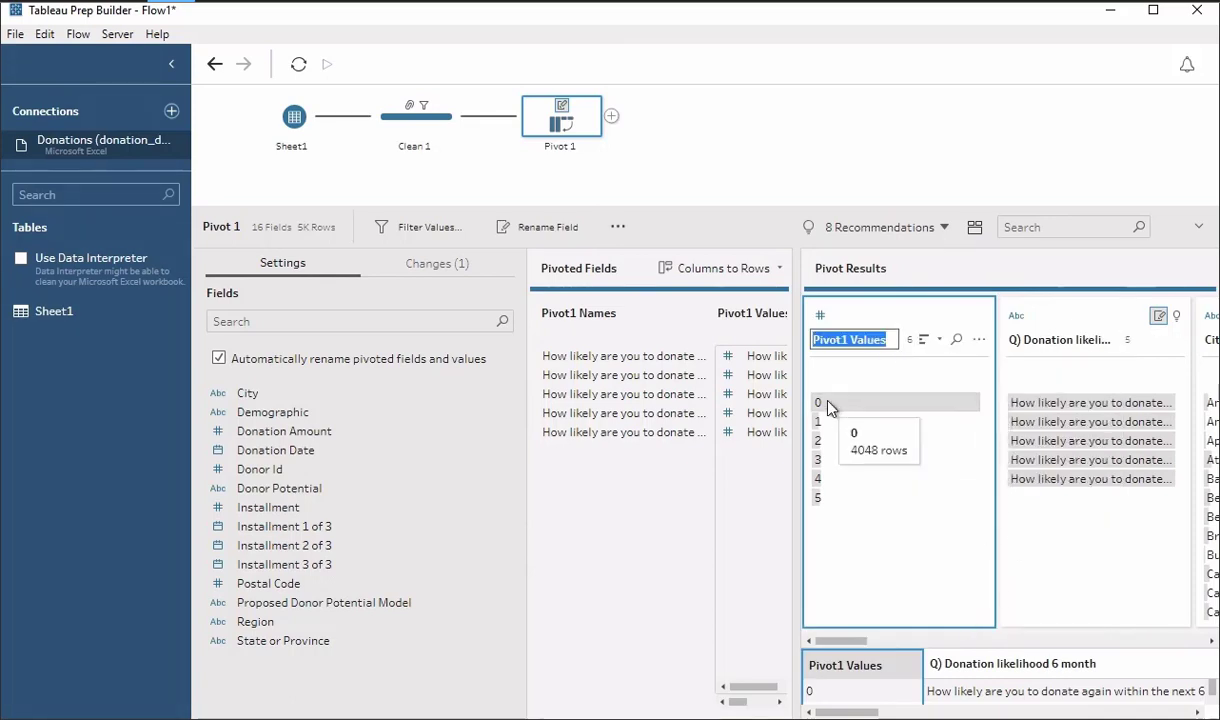
{"action": "type", "text": "D"}
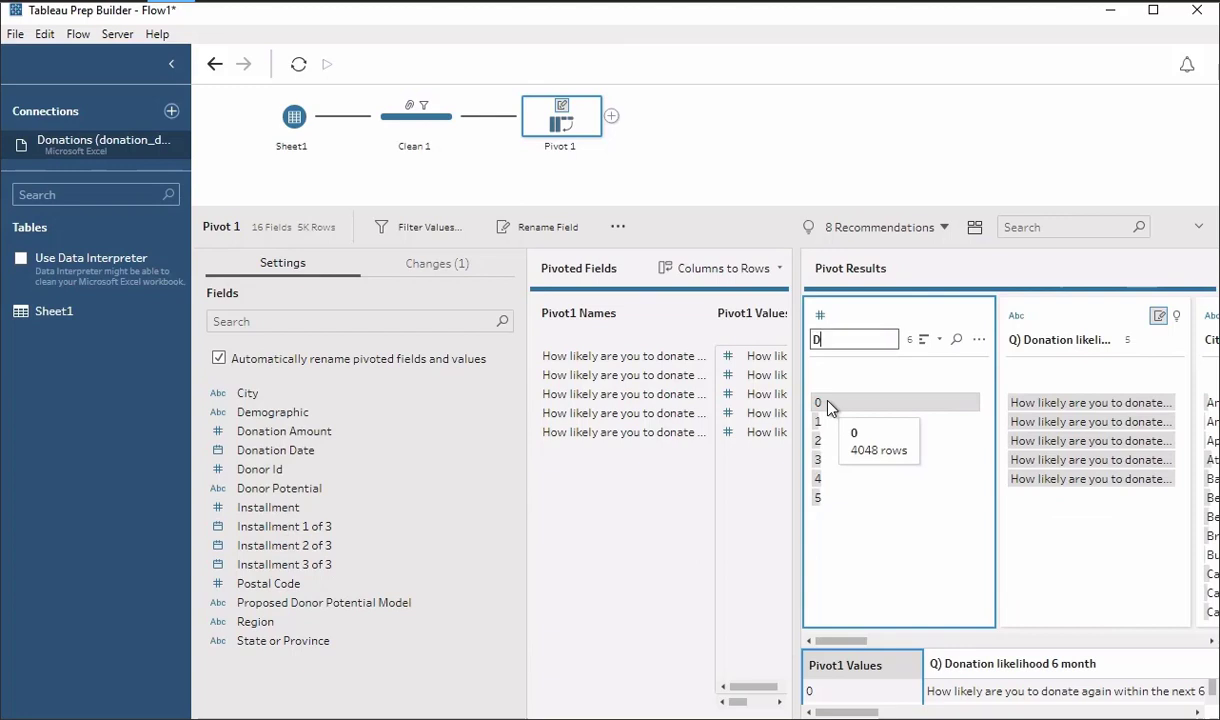
{"action": "type", "text": "onation scale"}
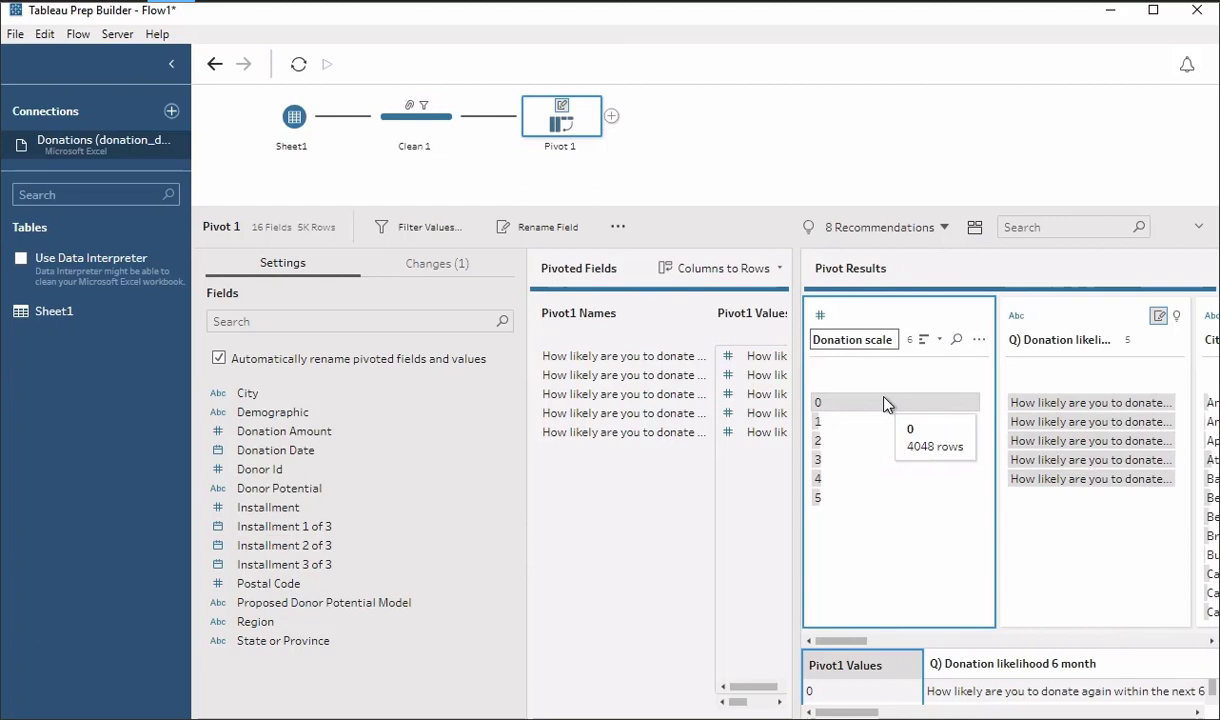
{"action": "type", "text": "(1-5)"}
{"action": "key", "text": "Return"}
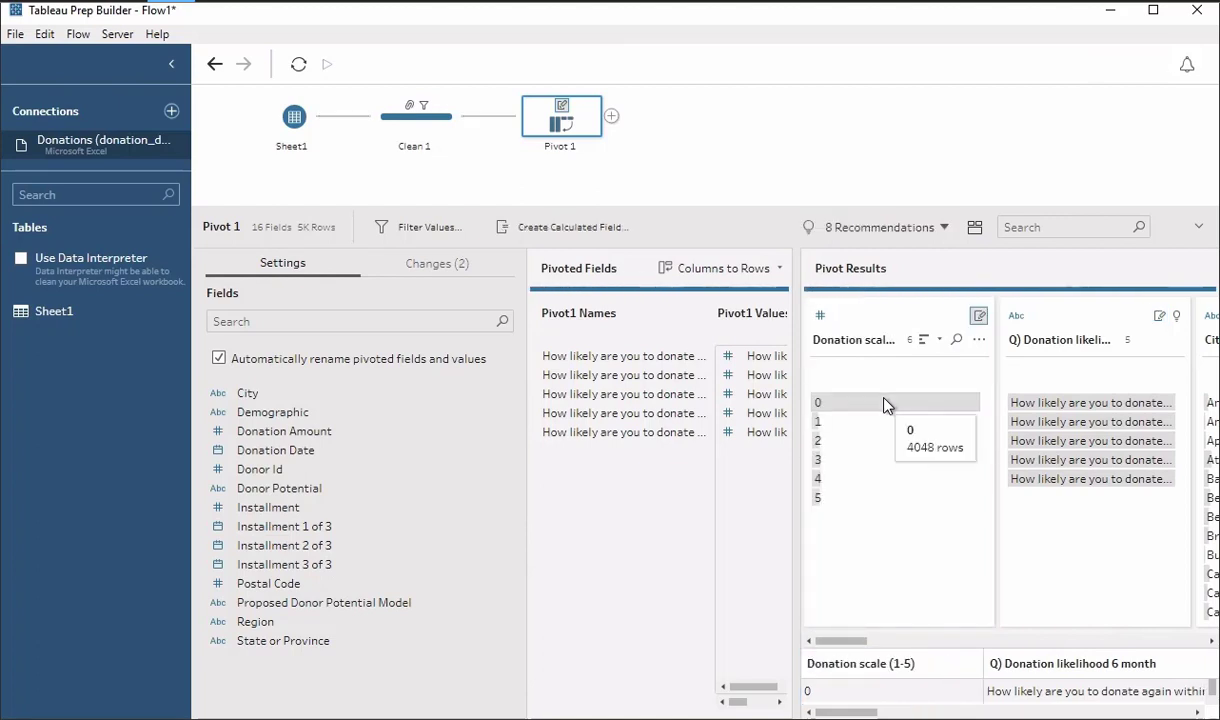
- Exclude the value 0 from the Donation scale (1-5) field and compare the row count of Pivot 1 with Clean 1
{"action": "left_click", "coordinate": [884, 403]}
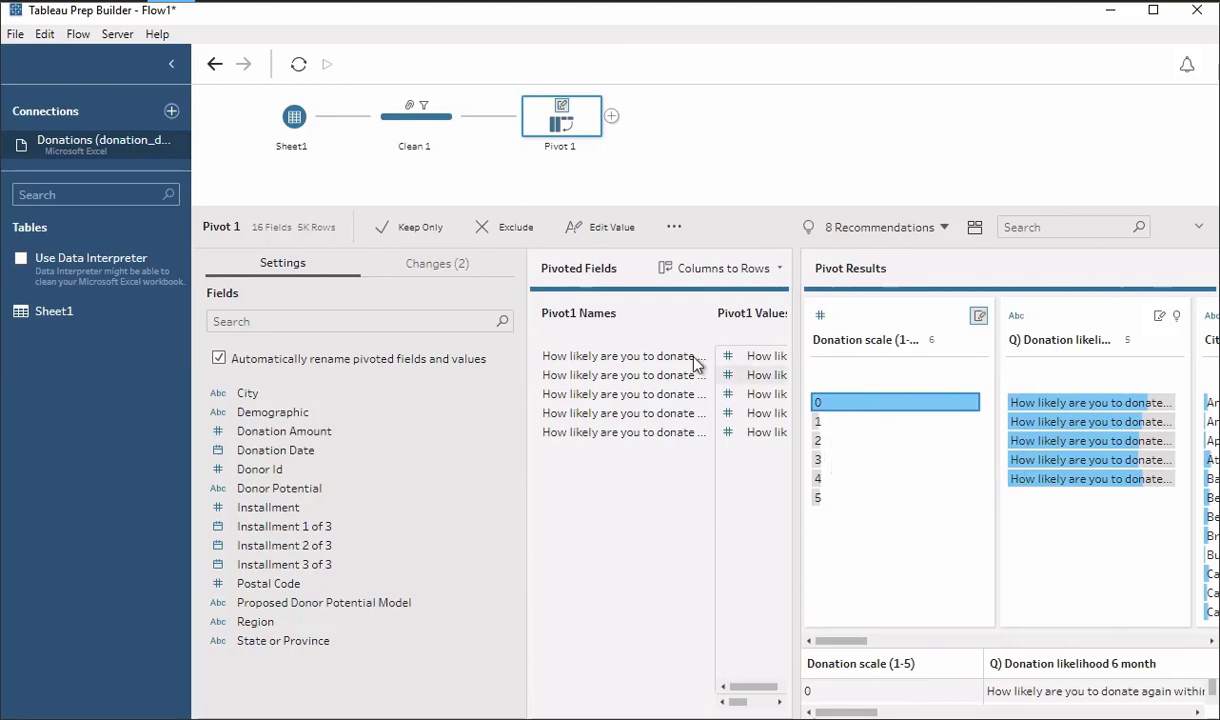
{"action": "left_click", "coordinate": [520, 228]}
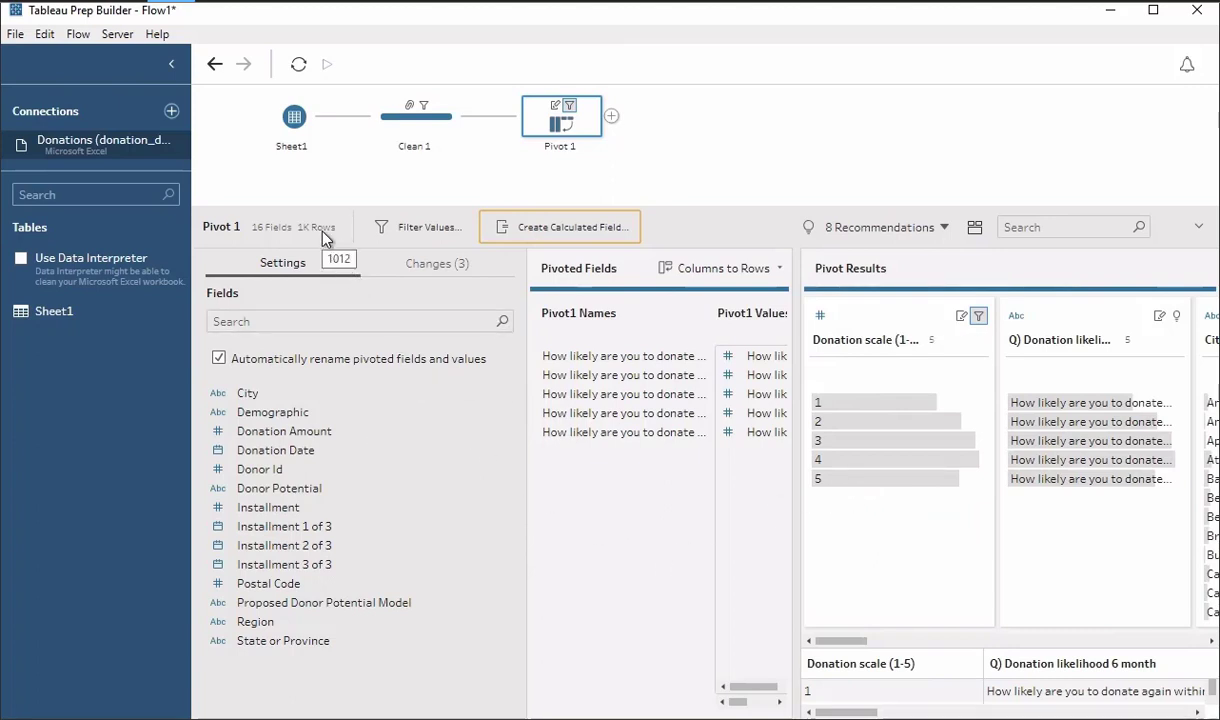
{"action": "left_click", "coordinate": [405, 120]}
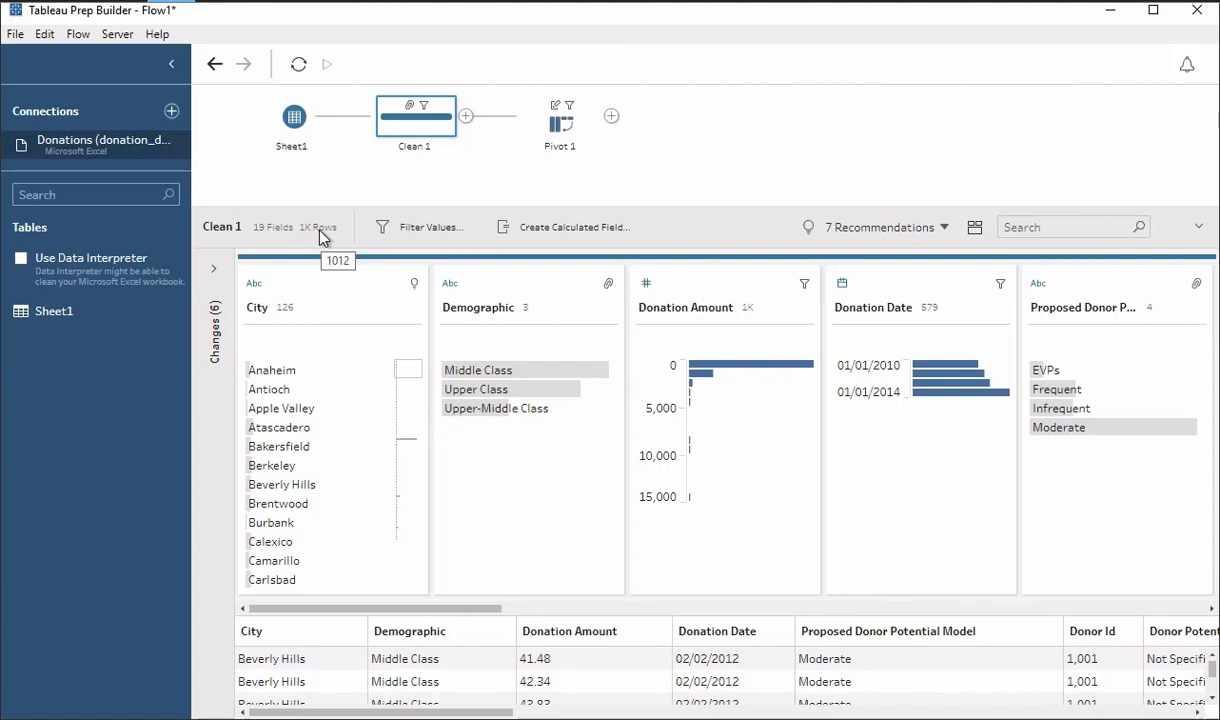
{"action": "left_click", "coordinate": [560, 124]}
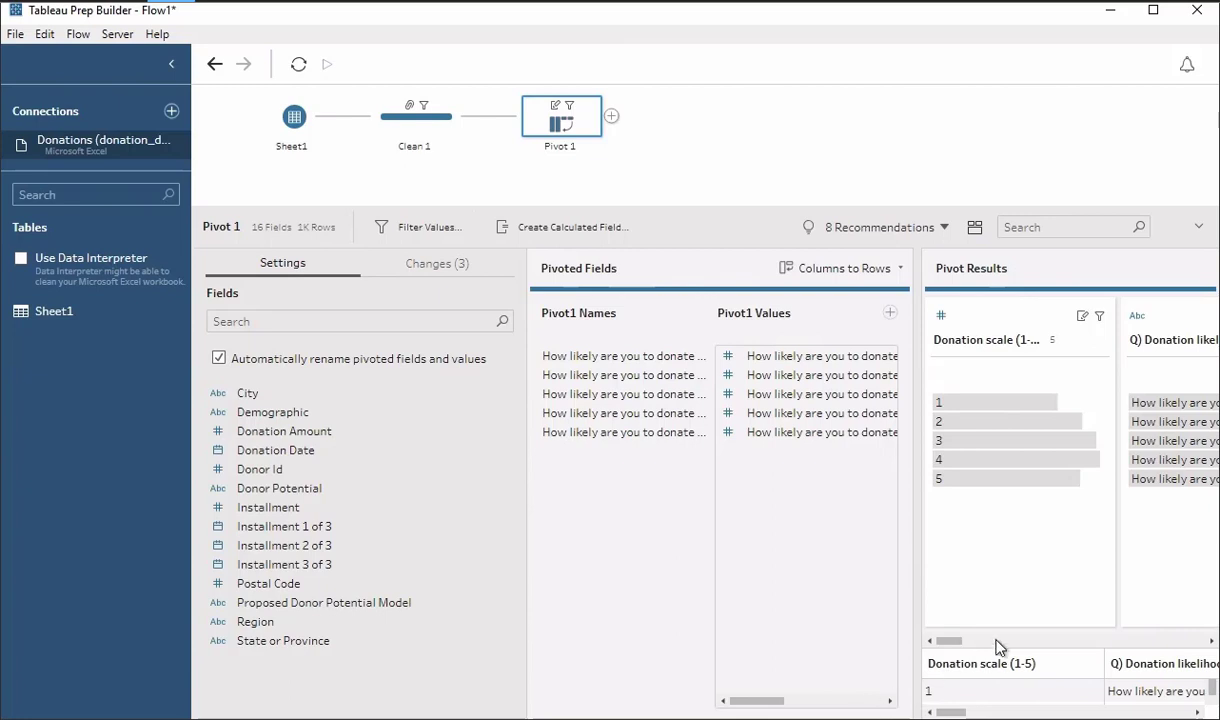
{"action": "left_click_drag", "start_coordinate": [950, 642], "coordinate": [962, 643]}
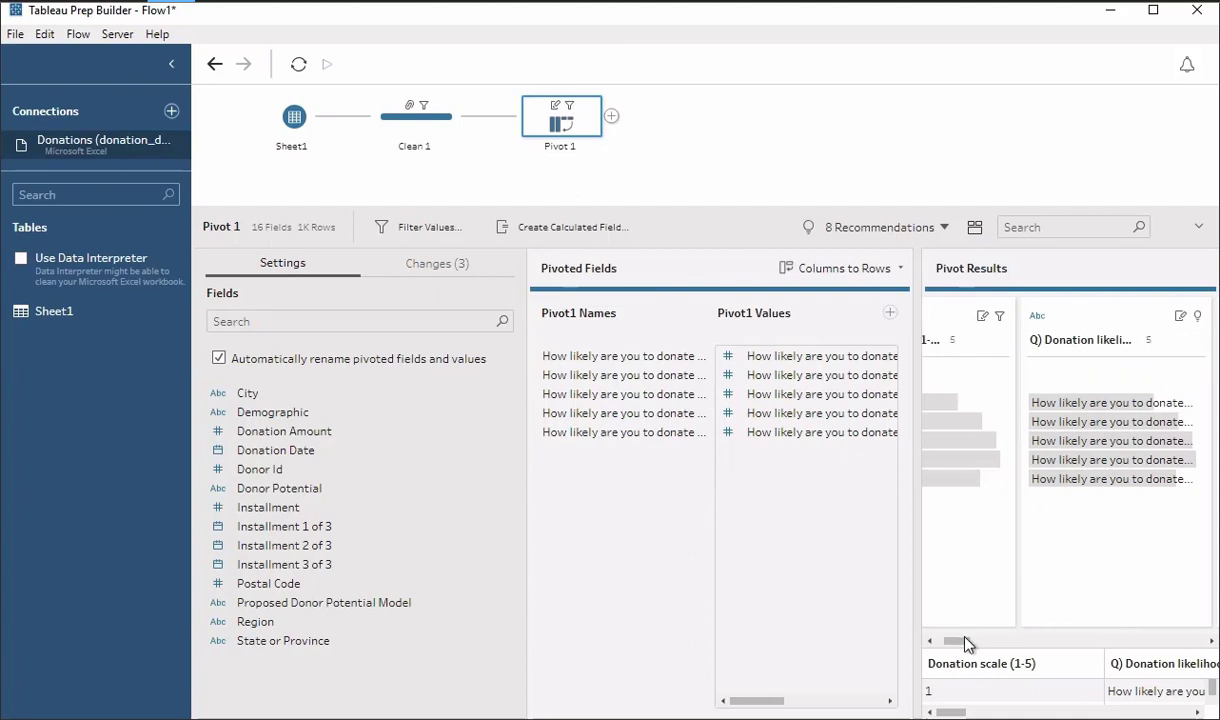
{"action": "left_click_drag", "start_coordinate": [952, 645], "coordinate": [941, 643]}
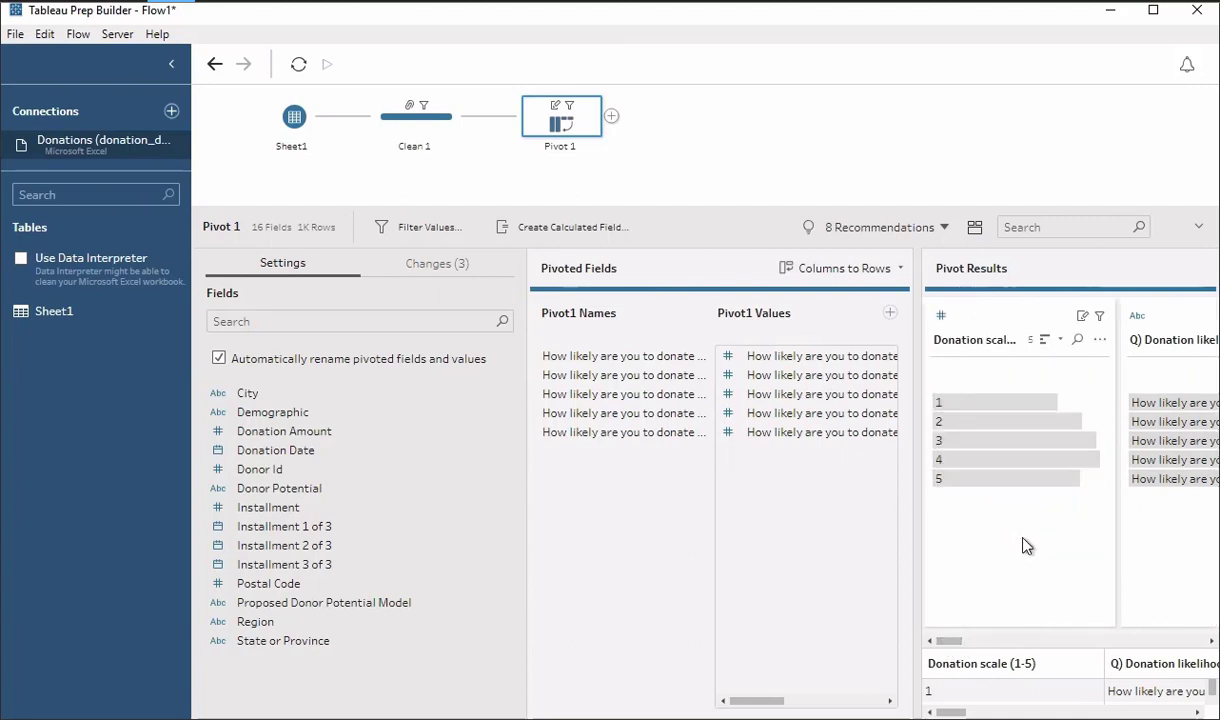
{"action": "mouse_move", "coordinate": [953, 642]}
{"action": "left_mouse_down"}
{"action": "mouse_move", "coordinate": [1185, 653]}
{"action": "mouse_move", "coordinate": [933, 633]}
{"action": "left_mouse_up"}
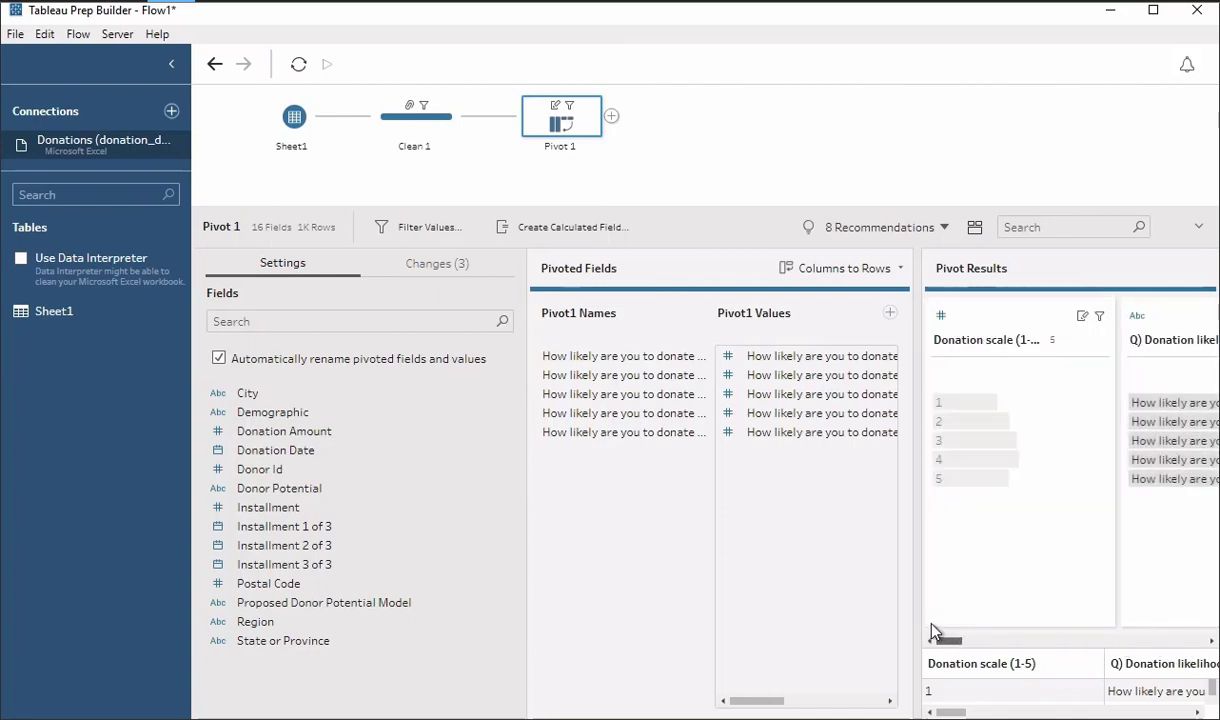
- Add a second pivot step after Pivot 1 and pivot the fields Installment 1 of 3, 2 of 3 and 3 of 3 from columns to rows
{"action": "left_click", "coordinate": [612, 118]}
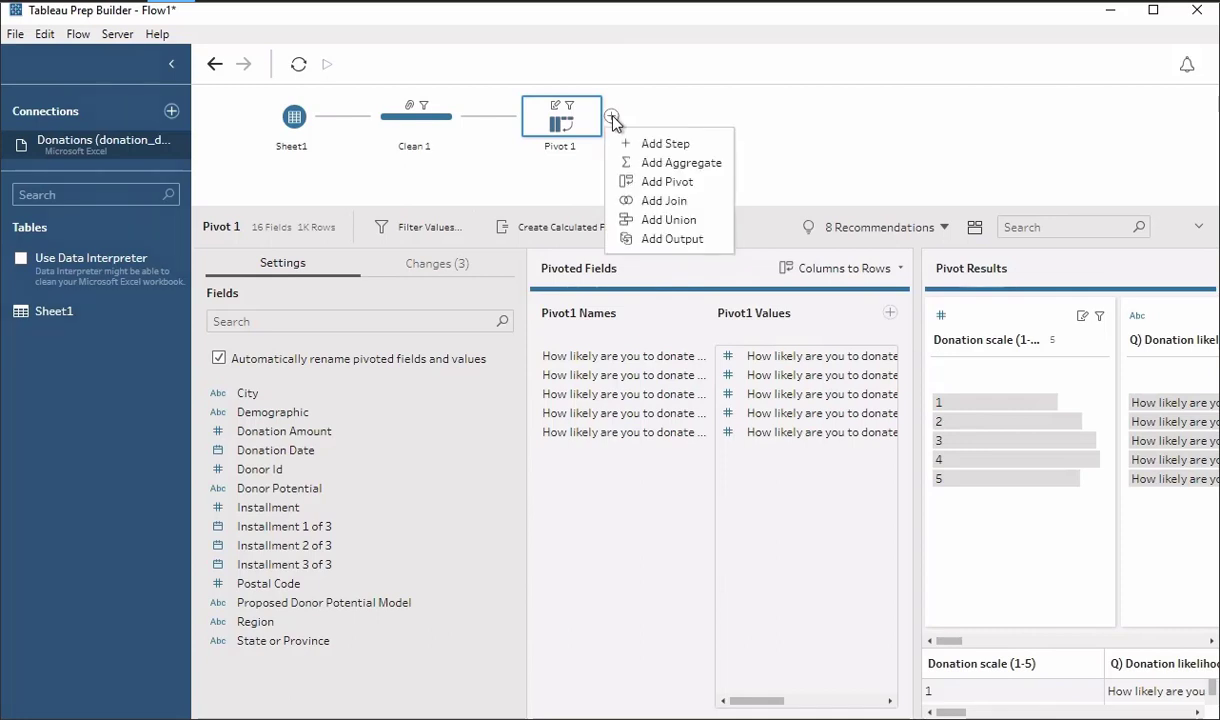
{"action": "left_click", "coordinate": [667, 183]}
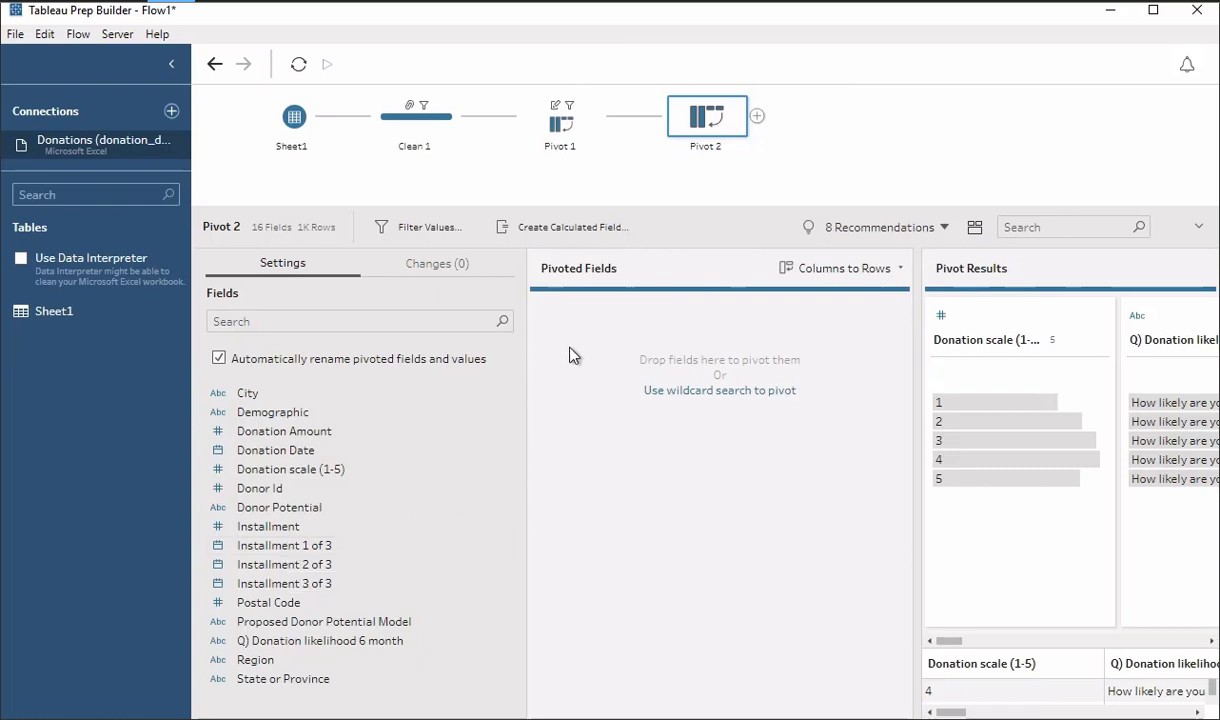
{"action": "left_click", "coordinate": [268, 549]}
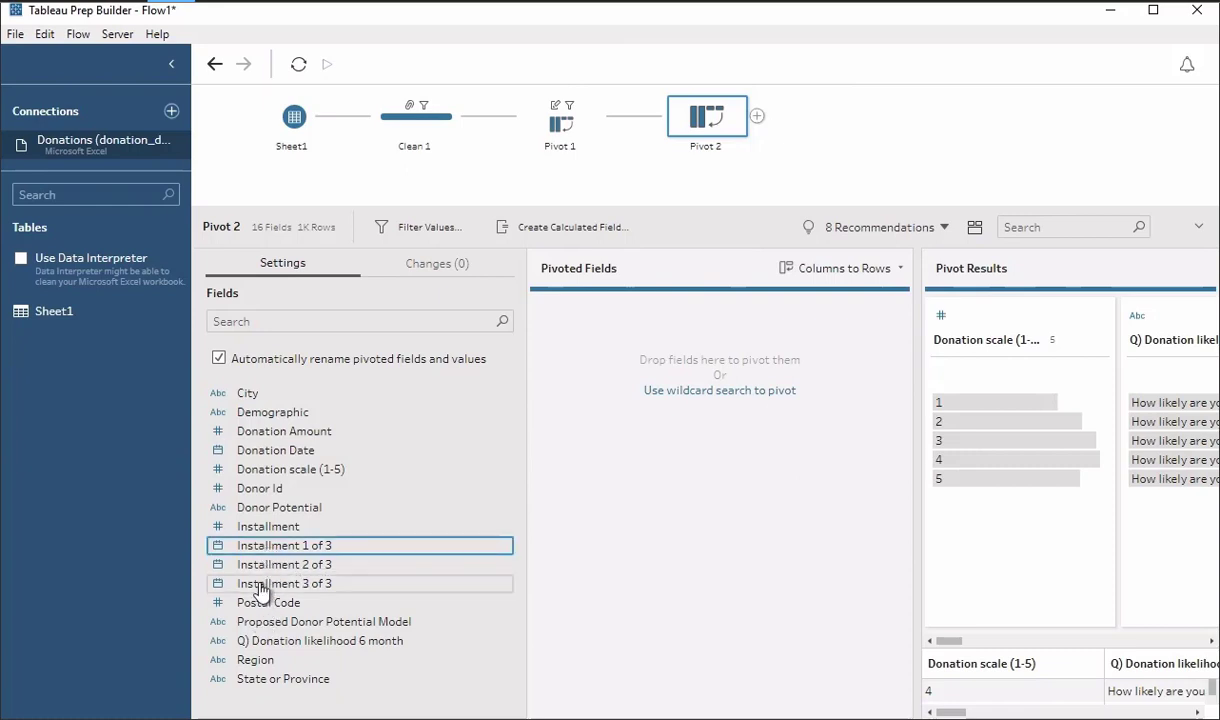
{"action": "left_click", "coordinate": [260, 590], "text": "shift"}
{"action": "left_click_drag", "start_coordinate": [257, 548], "coordinate": [580, 421]}
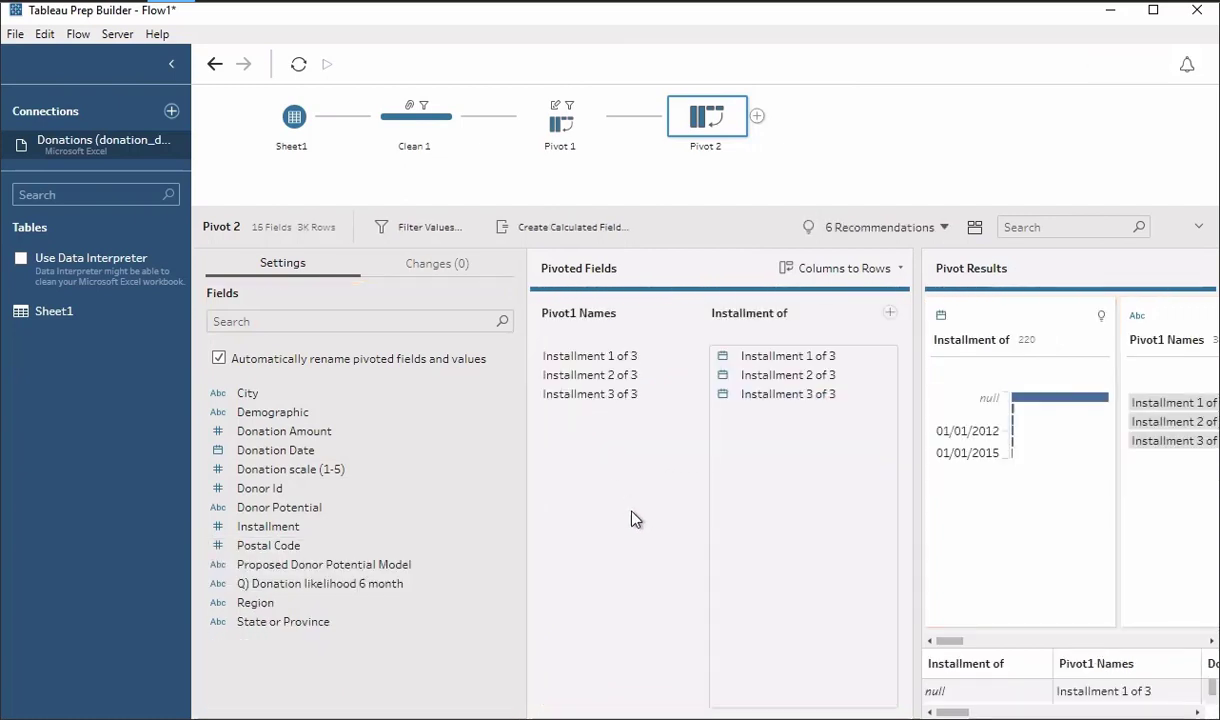
- Rename the pivoted Installment of date field as "Donation date - installment"
{"action": "left_click_drag", "start_coordinate": [917, 512], "coordinate": [833, 506]}
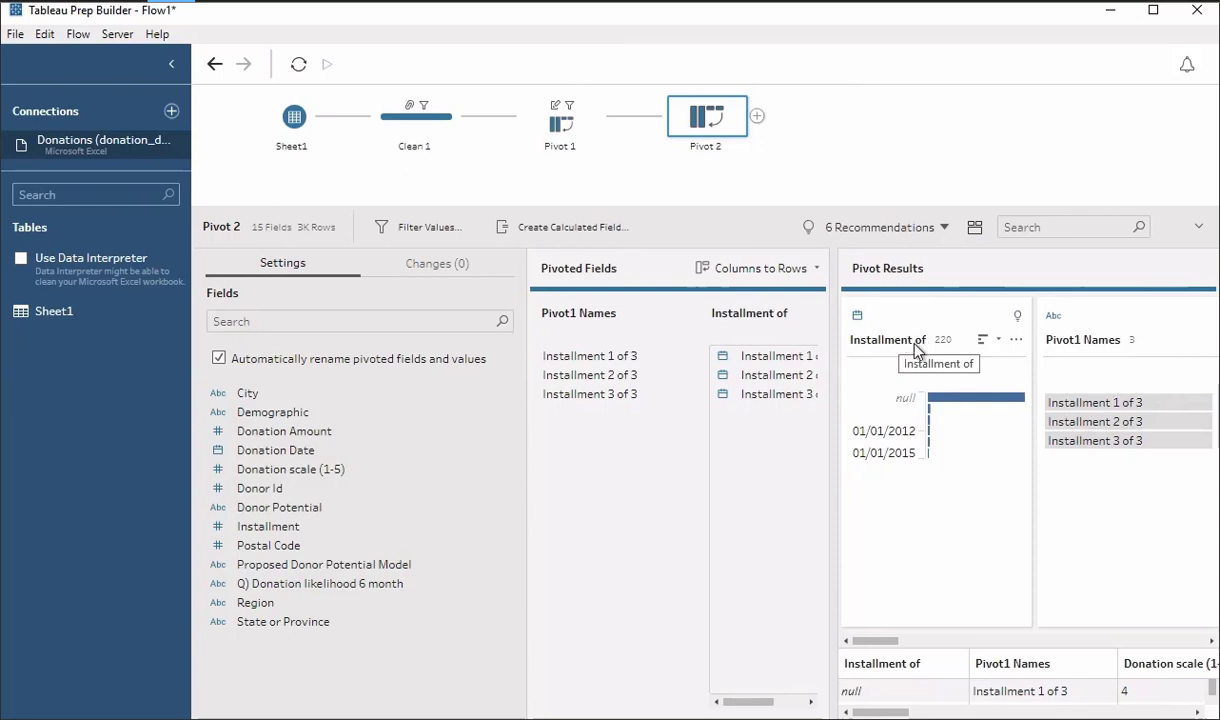
{"action": "left_click", "coordinate": [1015, 341]}
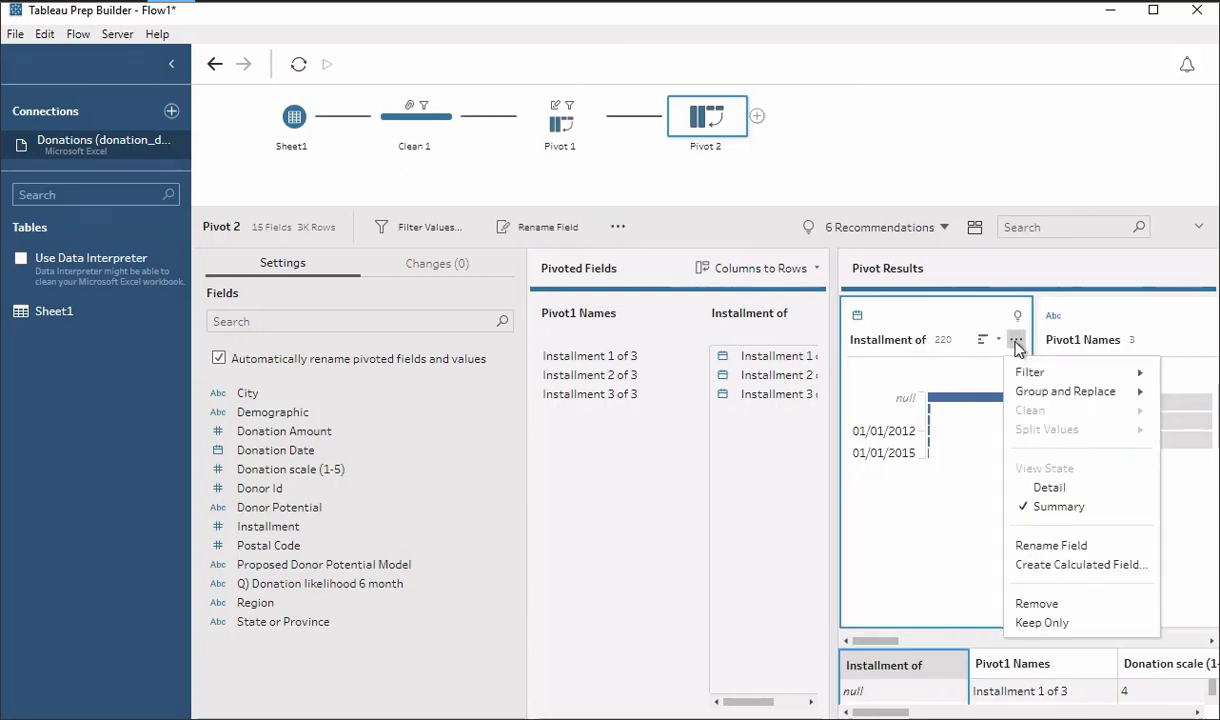
{"action": "left_click", "coordinate": [1051, 548]}
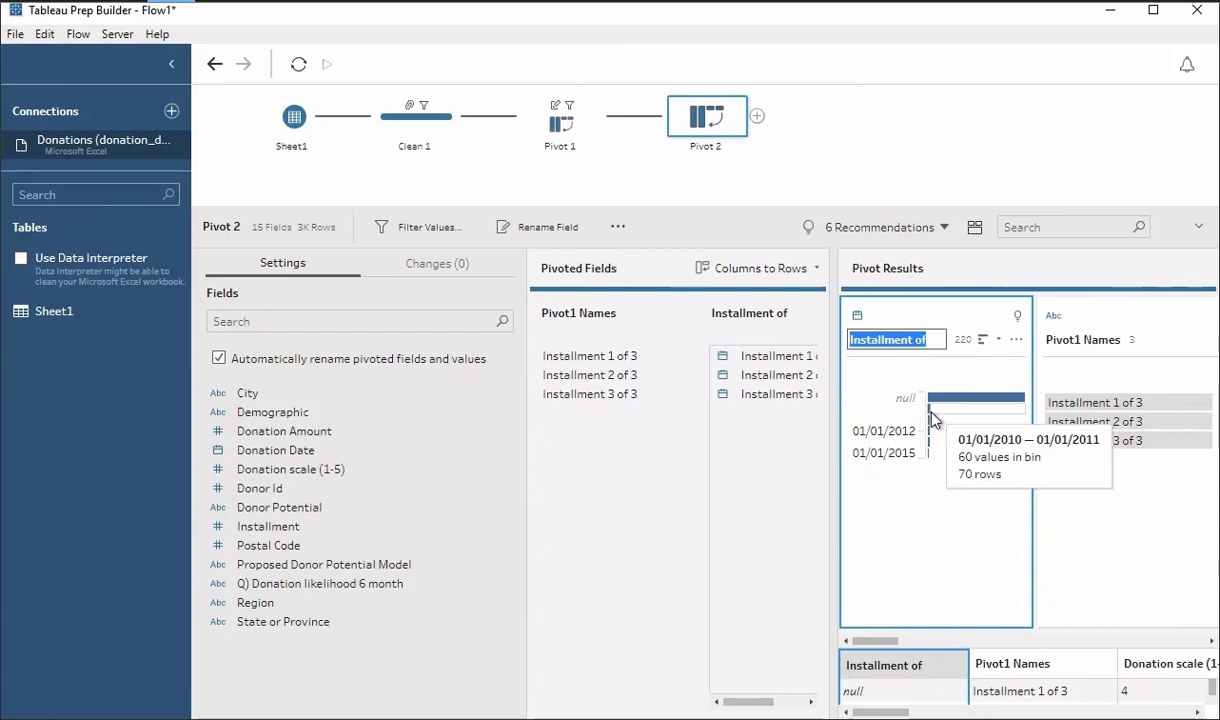
{"action": "mouse_move", "coordinate": [930, 425]}
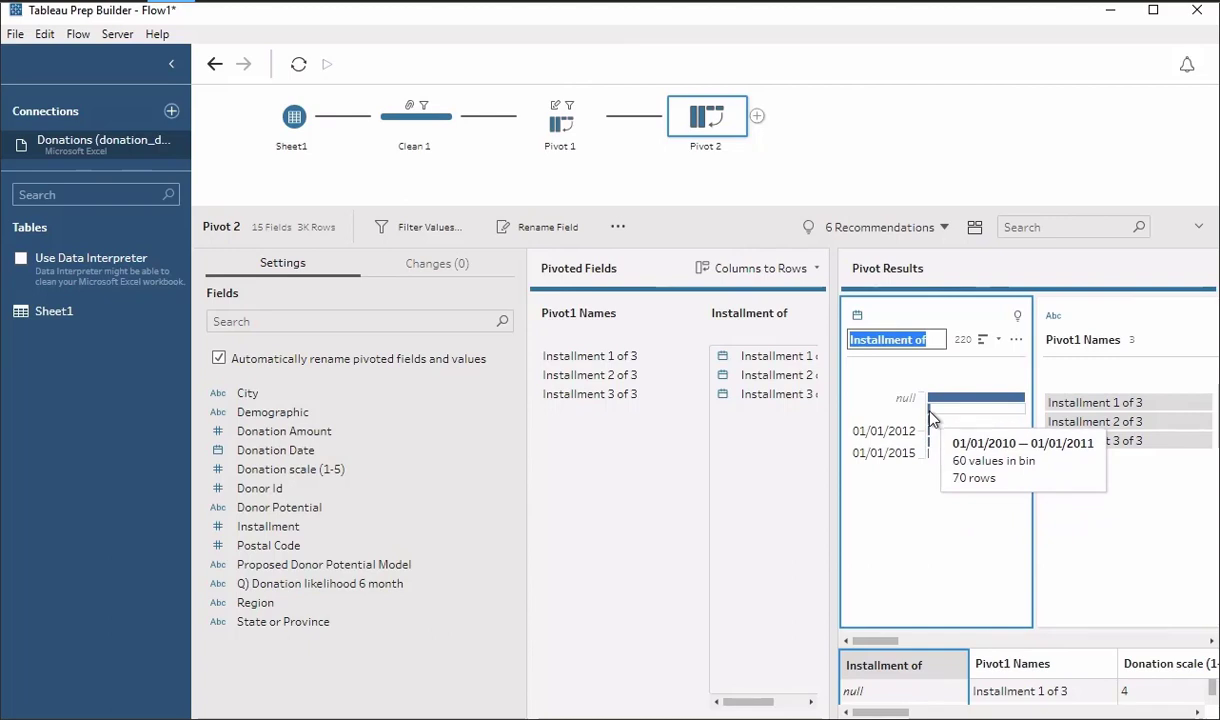
{"action": "type", "text": "Donati"}
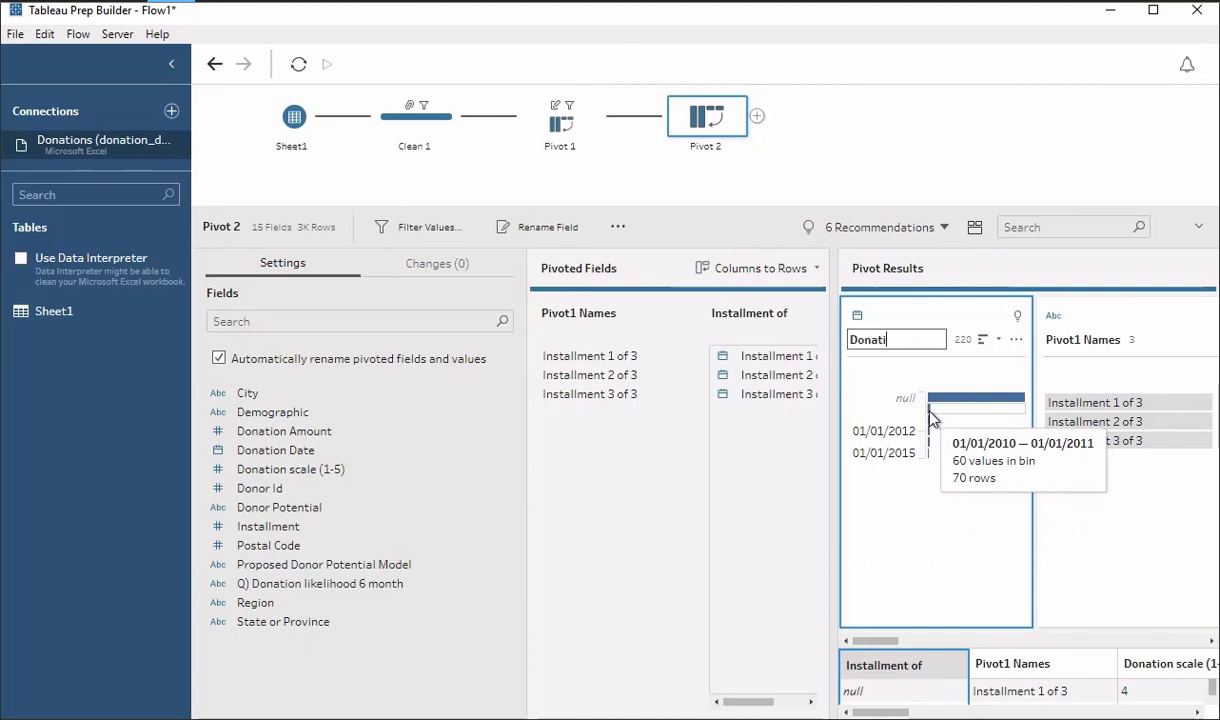
{"action": "type", "text": "on data"}
{"action": "key", "text": "BackSpace"}
{"action": "type", "text": "e - installment"}
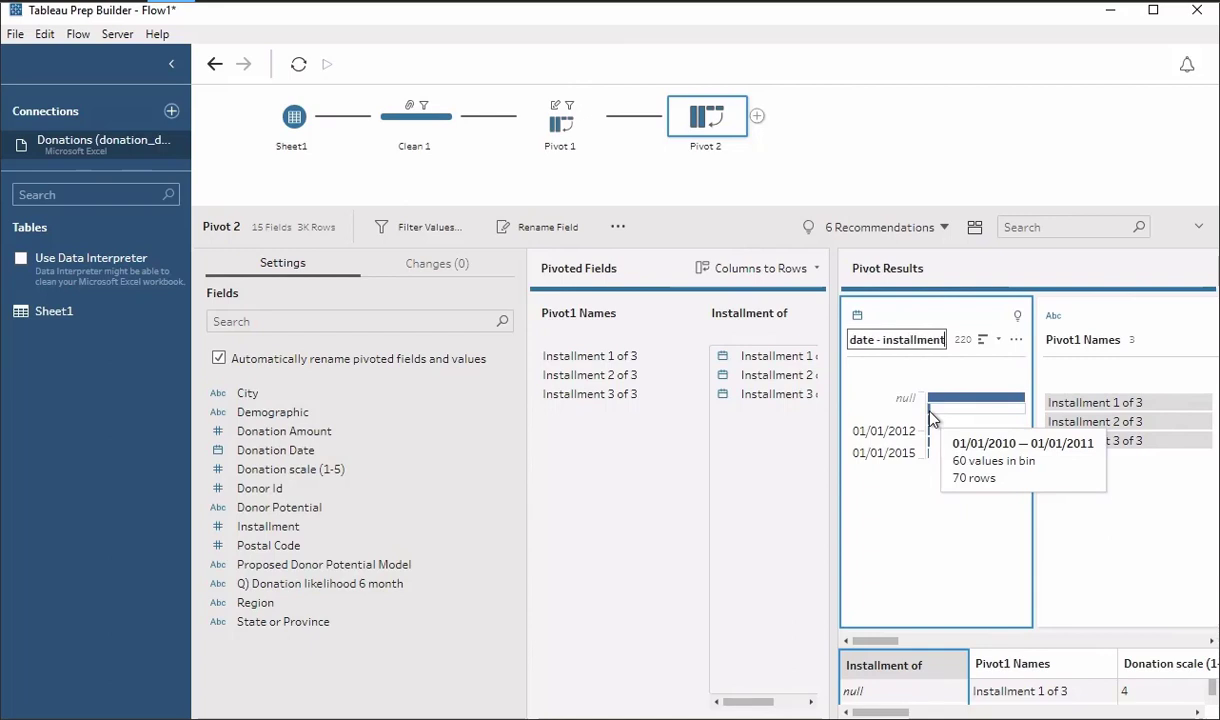
{"action": "key", "text": "Return"}
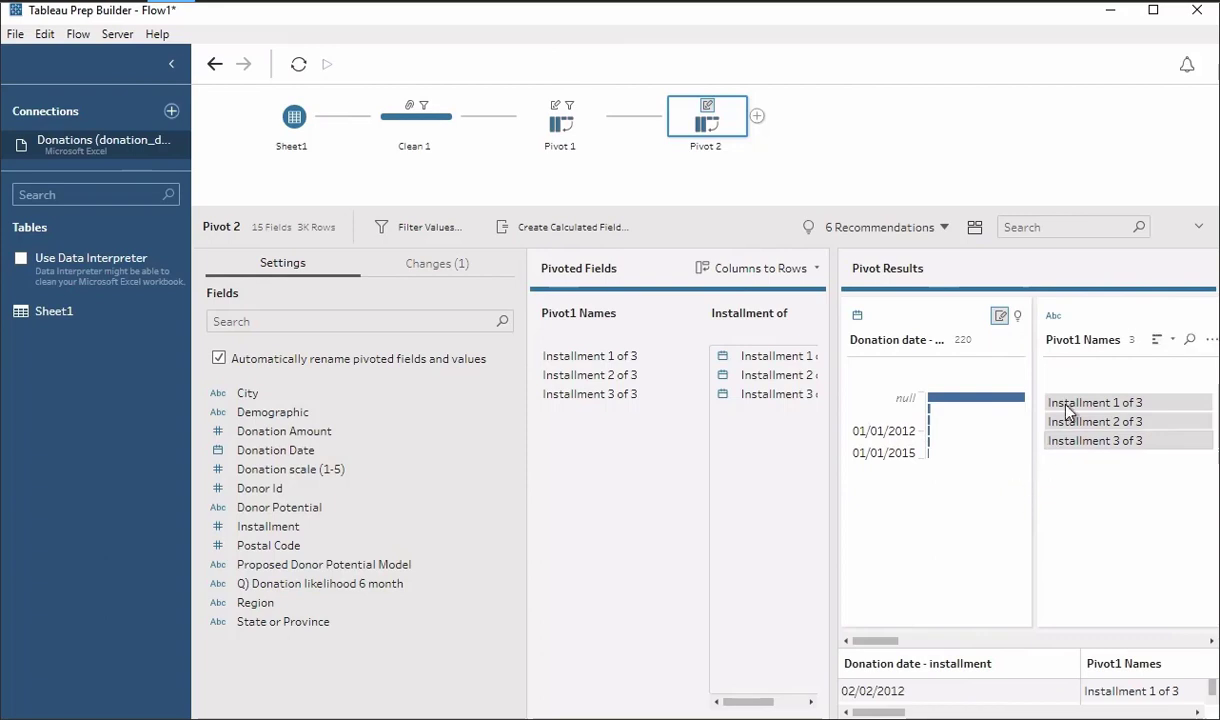
- Rename the Pivot1 Names field in the Pivot 2 results as "Installment period"
{"action": "left_click", "coordinate": [1073, 344]}
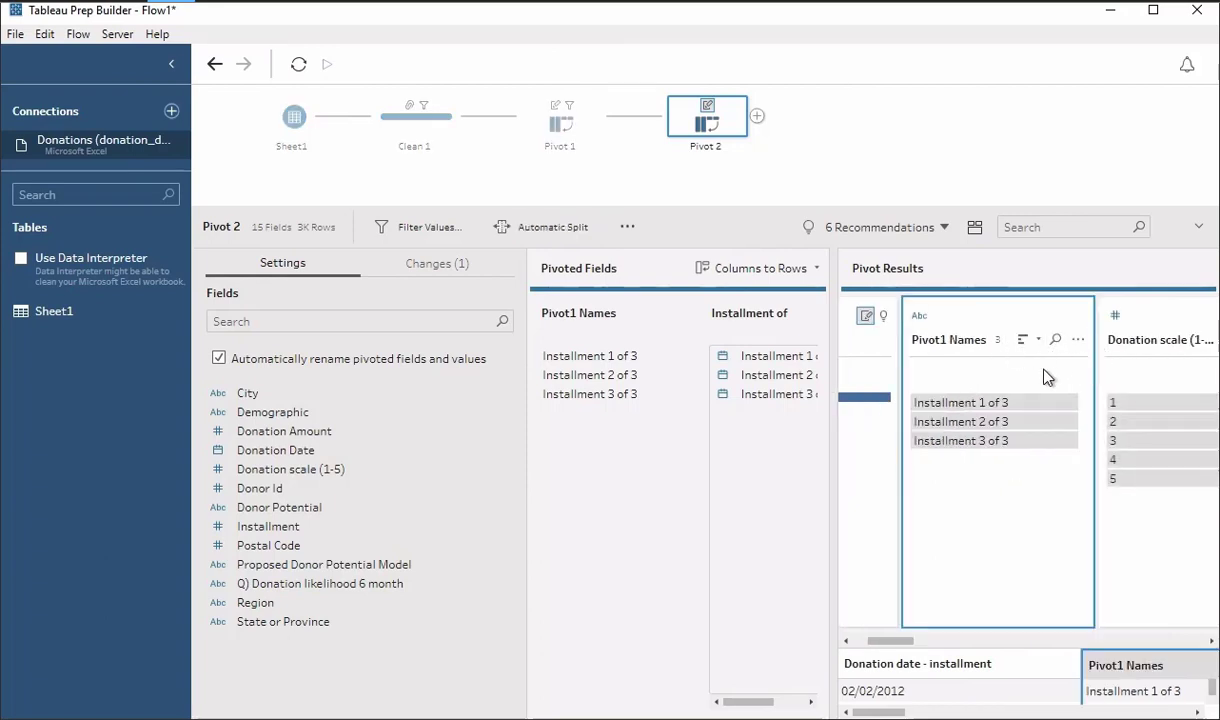
{"action": "mouse_move", "coordinate": [977, 408]}
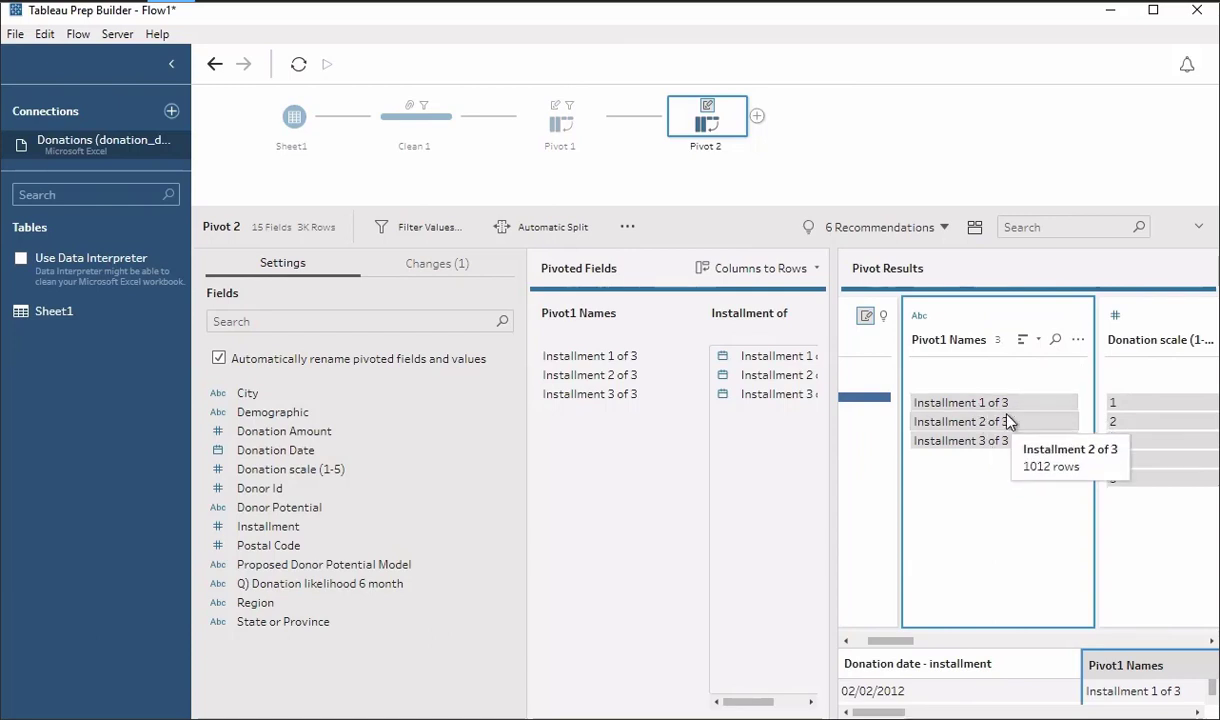
{"action": "left_click", "coordinate": [1077, 339]}
{"action": "left_click", "coordinate": [1015, 541]}
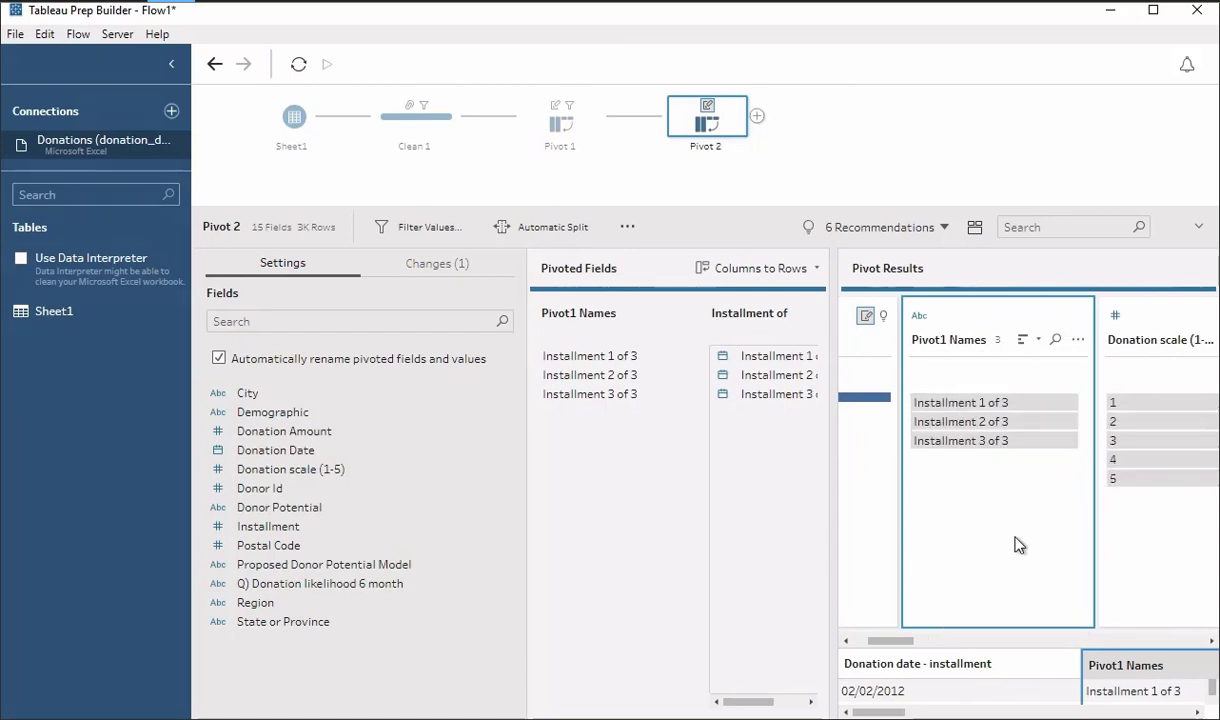
{"action": "type", "text": "Ins"}
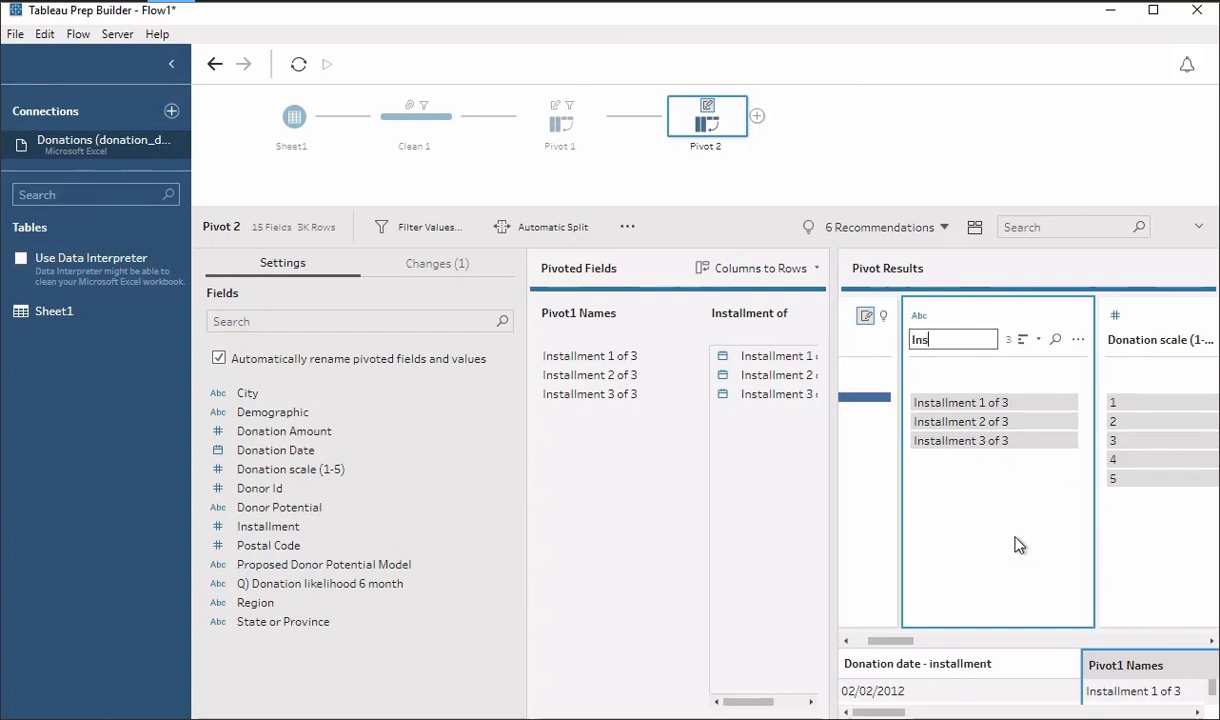
{"action": "type", "text": "tll ==="}
{"action": "key", "text": "BackSpace"}
{"action": "key", "text": "BackSpace"}
{"action": "key", "text": "BackSpace"}
{"action": "key", "text": "BackSpace"}
{"action": "key", "text": "BackSpace"}
{"action": "key", "text": "BackSpace"}
{"action": "type", "text": "allment period"}
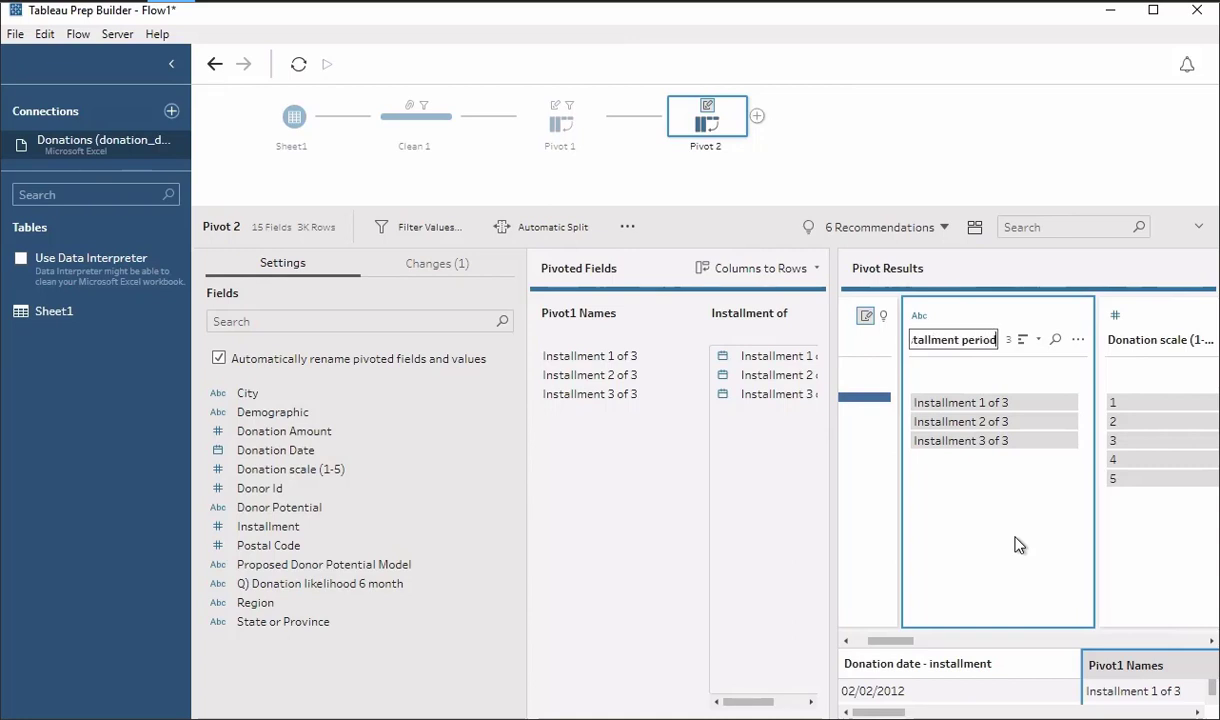
{"action": "key", "text": "Return"}
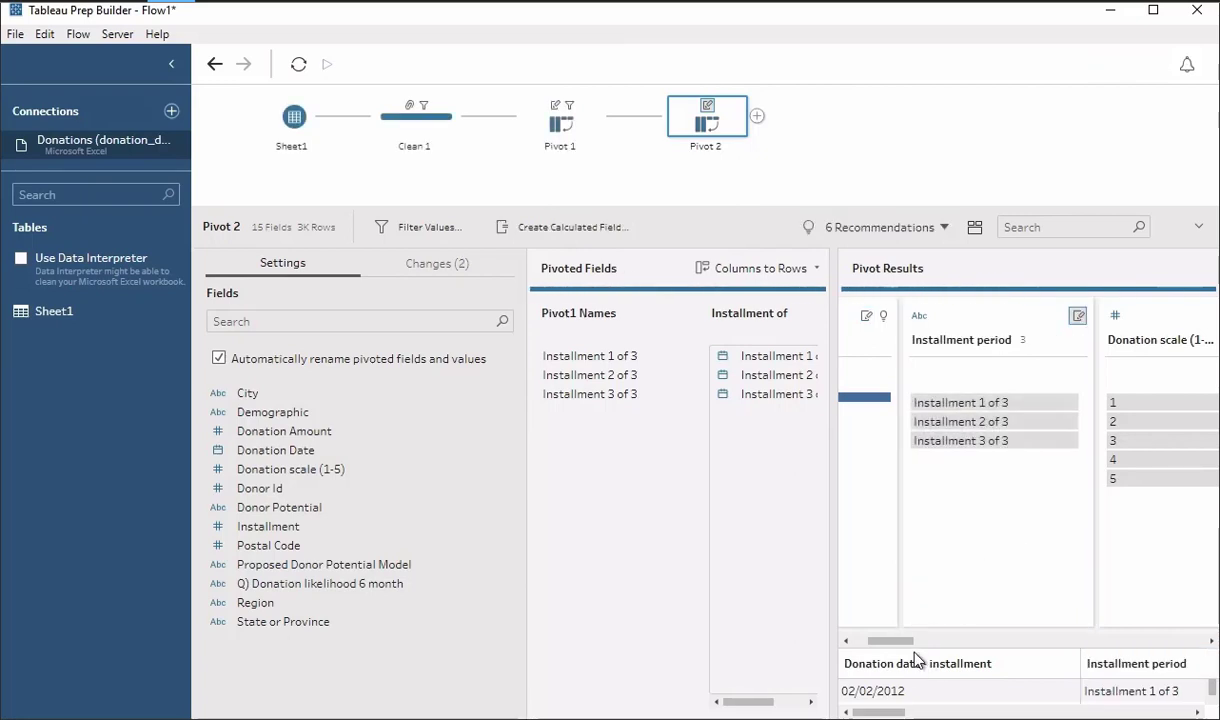
- Exclude the null value from Donation date - installment in Pivot 2 and compare its row count with Pivot 1 and Clean 1
{"action": "left_click_drag", "start_coordinate": [905, 647], "coordinate": [885, 645]}
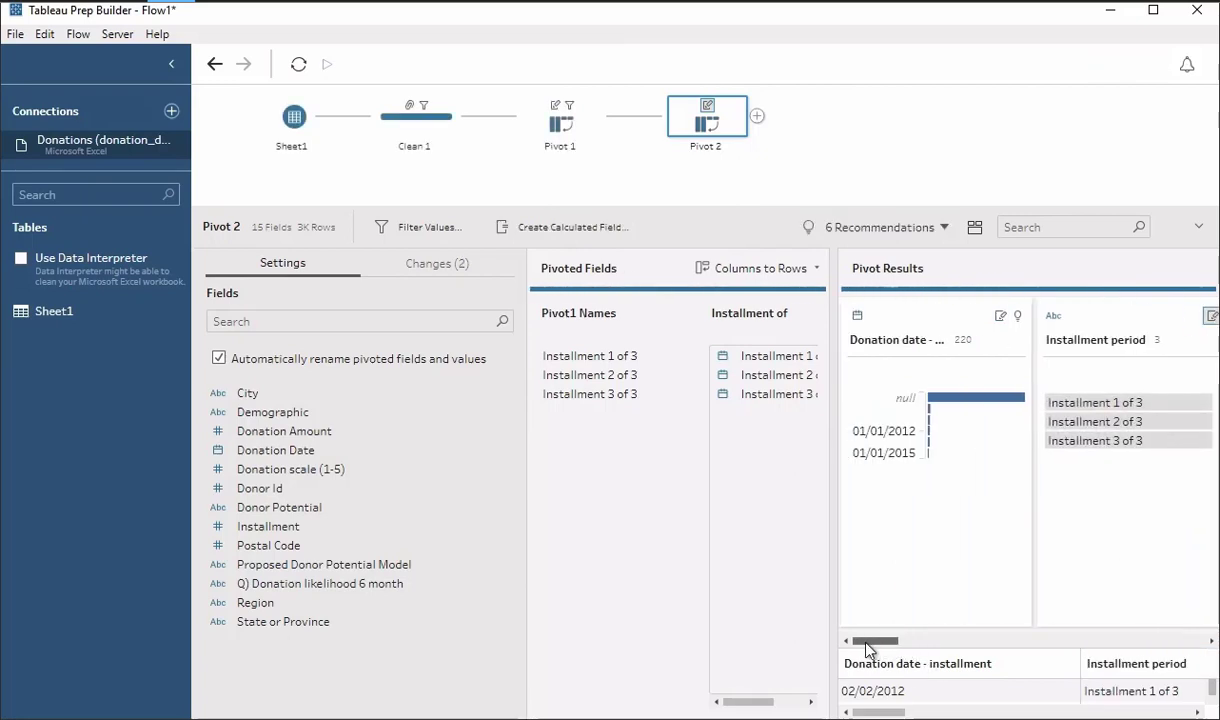
{"action": "left_click", "coordinate": [958, 404]}
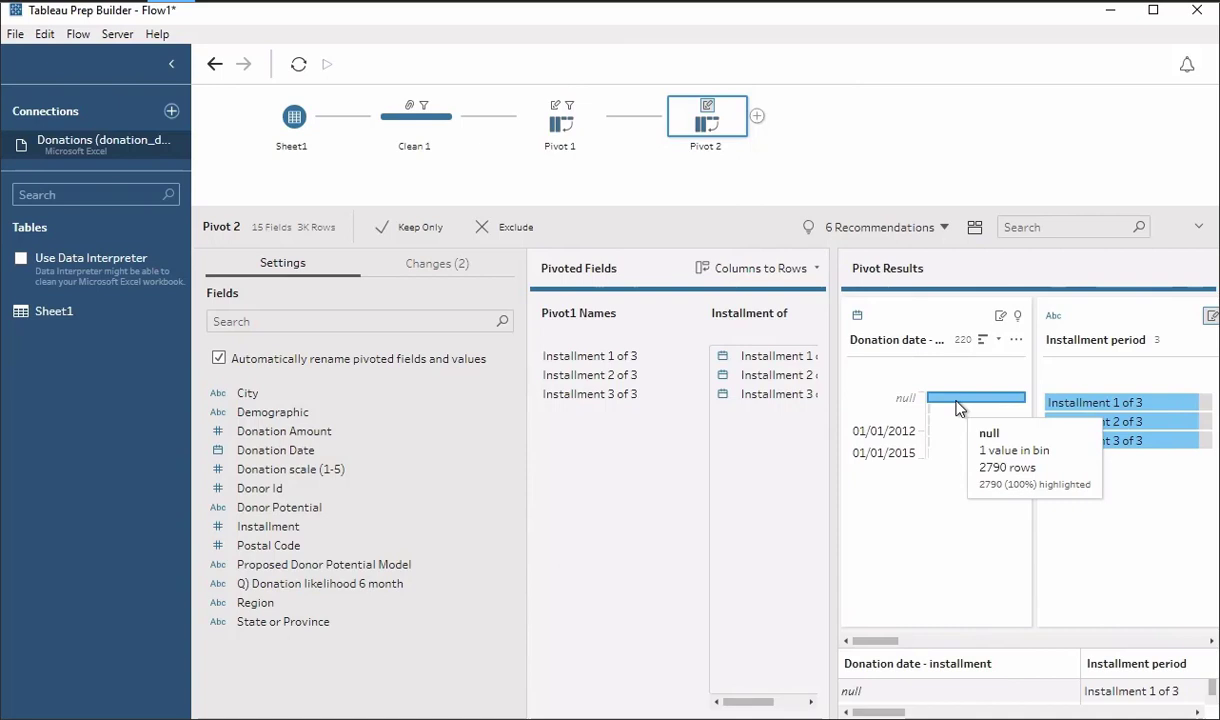
{"action": "left_click", "coordinate": [557, 140]}
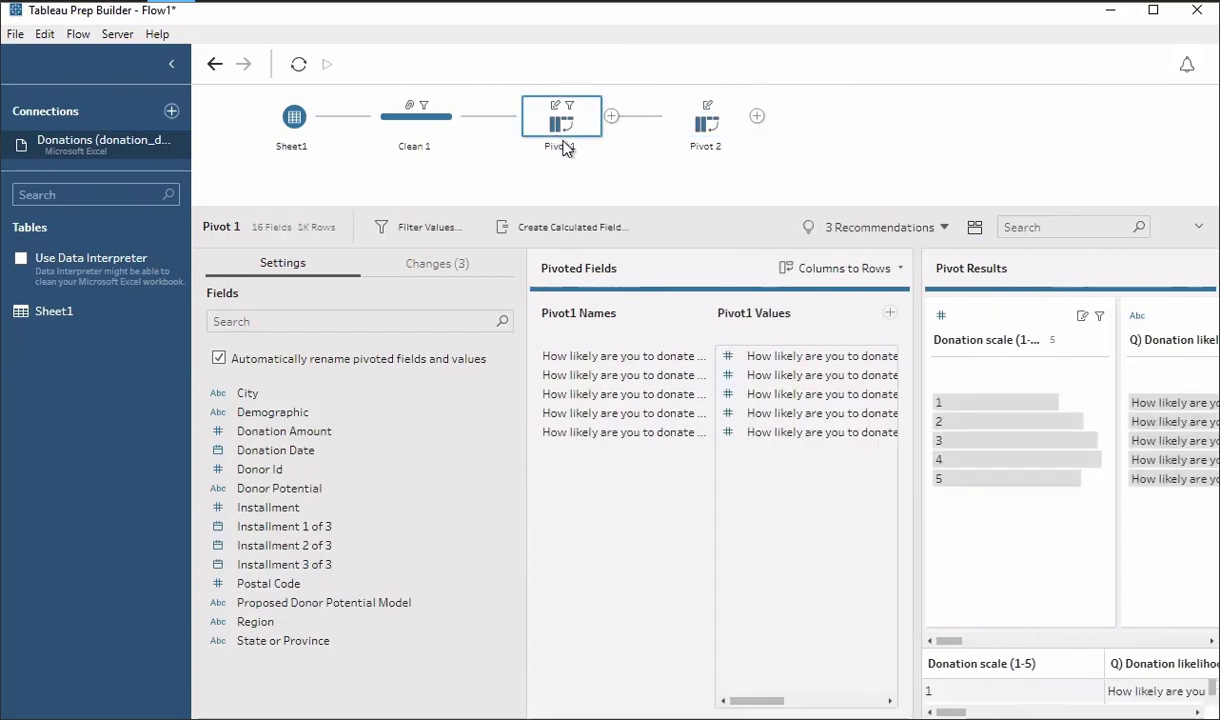
{"action": "left_click", "coordinate": [695, 121]}
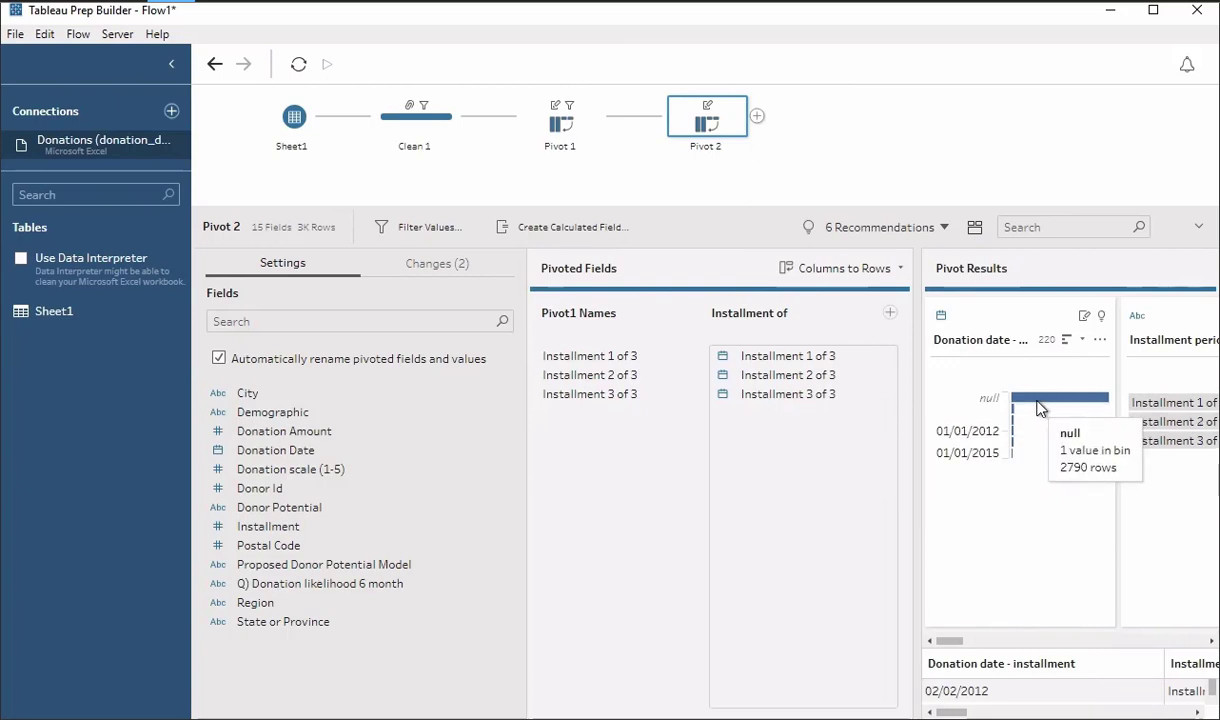
{"action": "left_click", "coordinate": [1041, 409]}
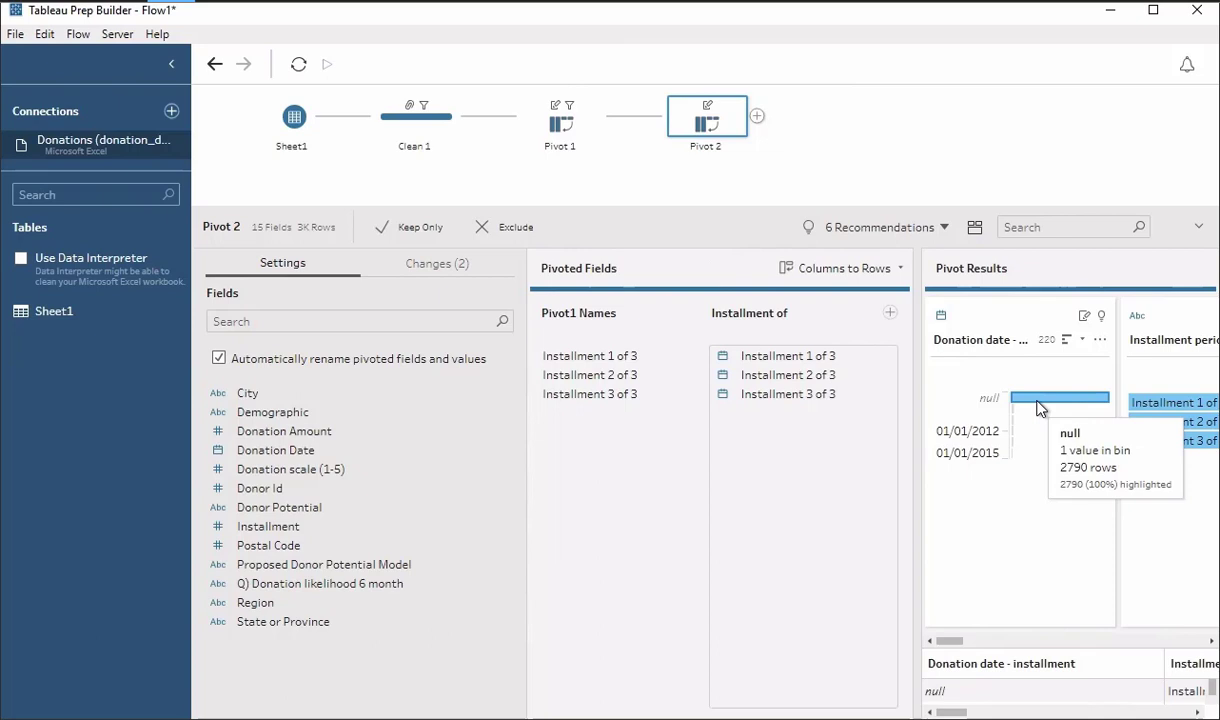
{"action": "left_click", "coordinate": [510, 229]}
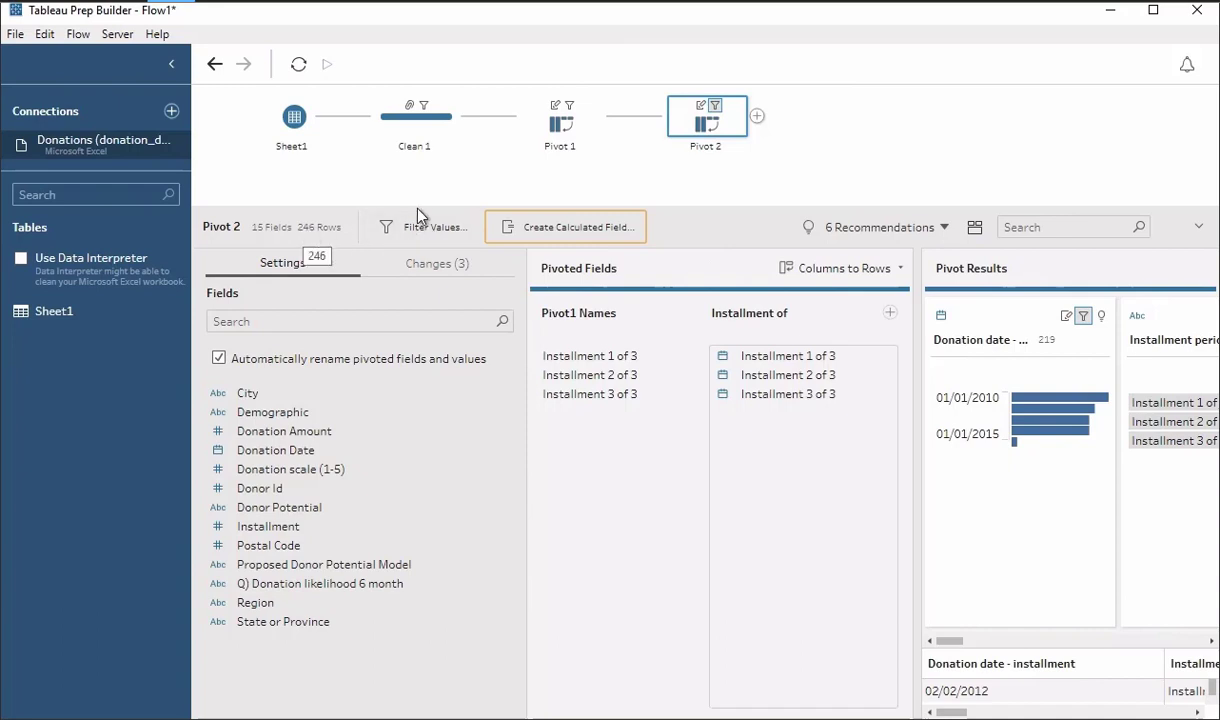
{"action": "left_click", "coordinate": [562, 132]}
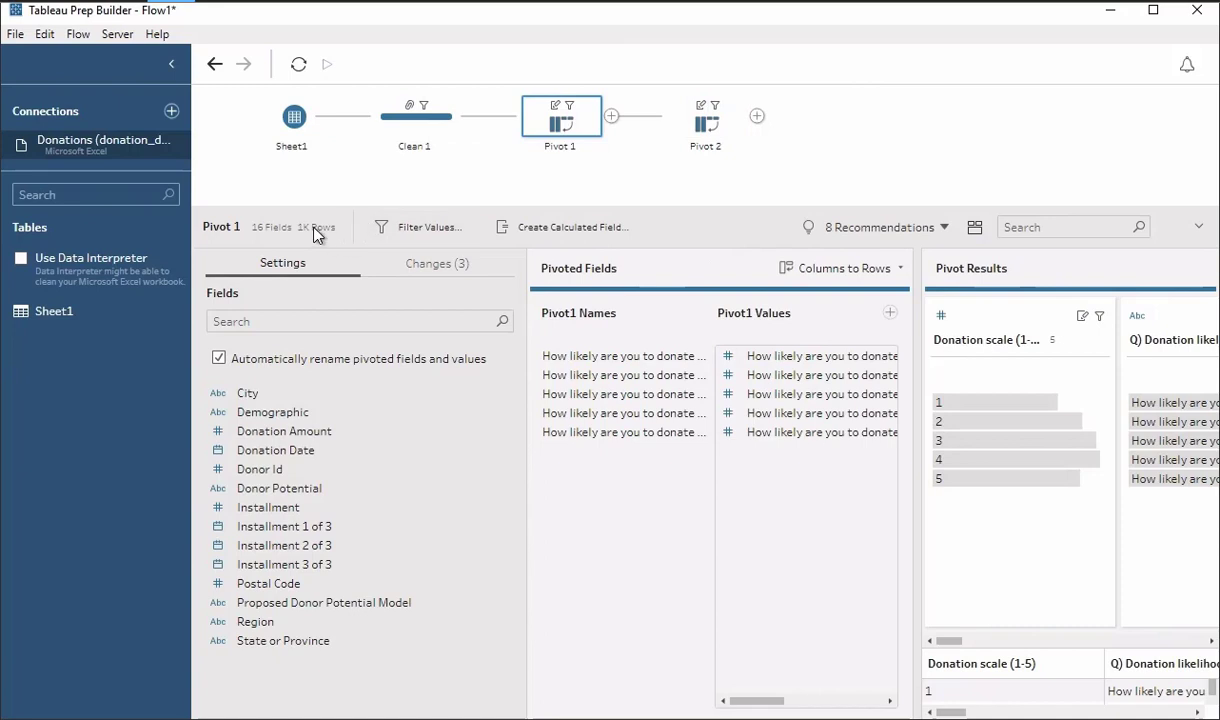
{"action": "left_click", "coordinate": [414, 126]}
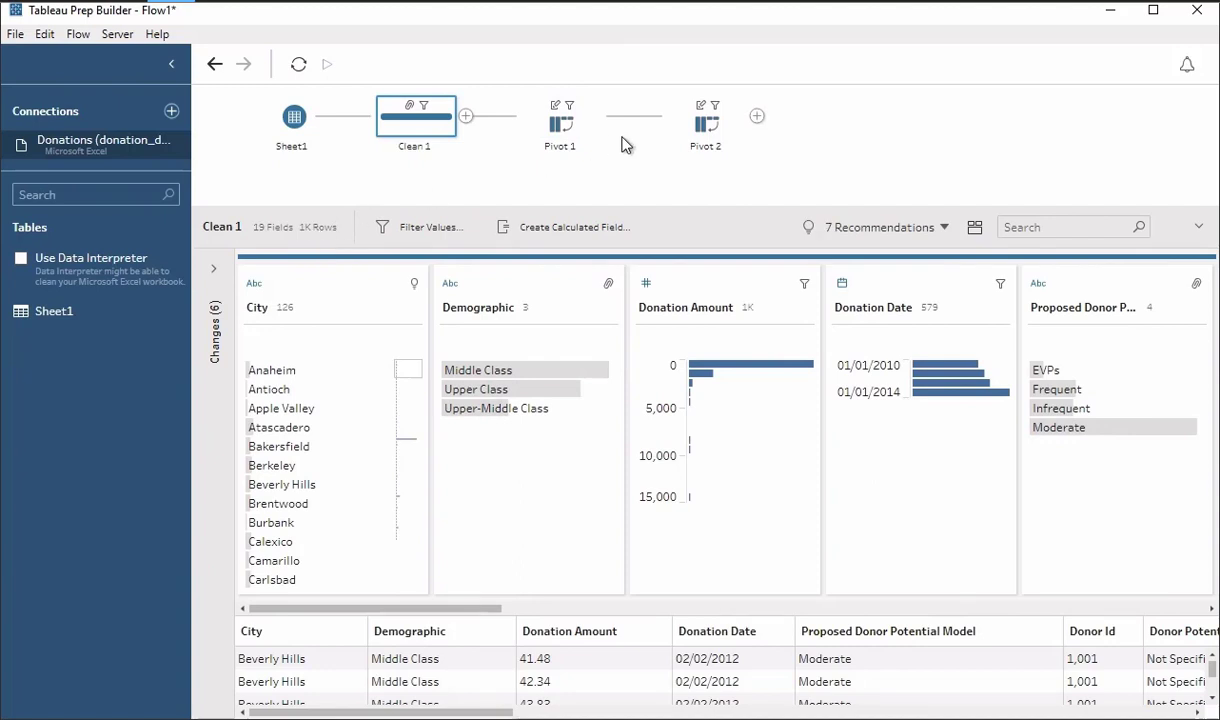
{"action": "left_click", "coordinate": [704, 130]}
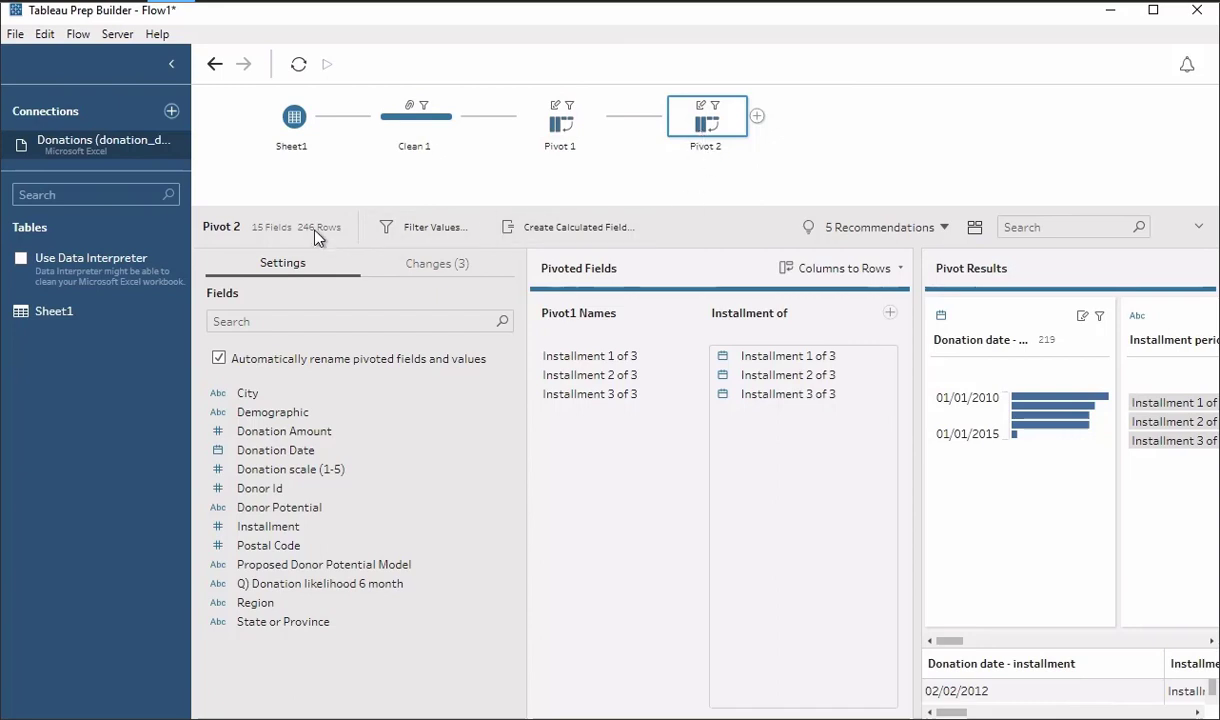
- Join the Pivot 1 step to Pivot 2 in a new join step
{"action": "left_click", "coordinate": [565, 130]}
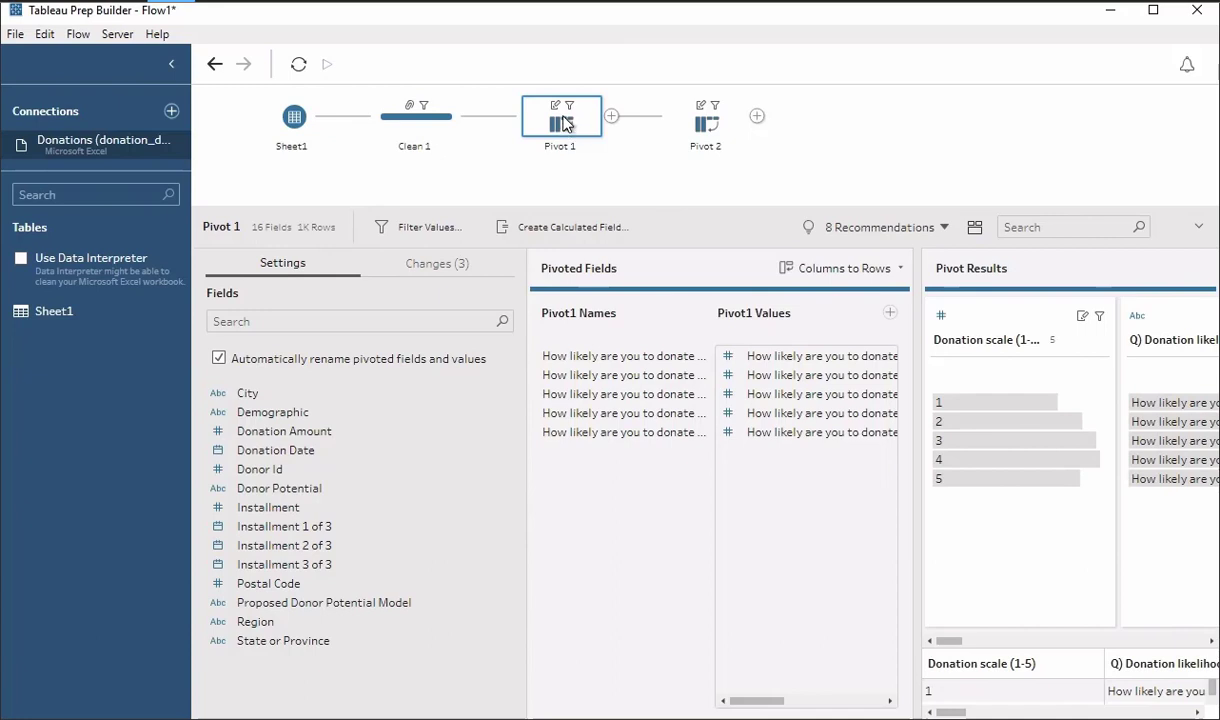
{"action": "left_click_drag", "start_coordinate": [563, 122], "coordinate": [771, 133]}
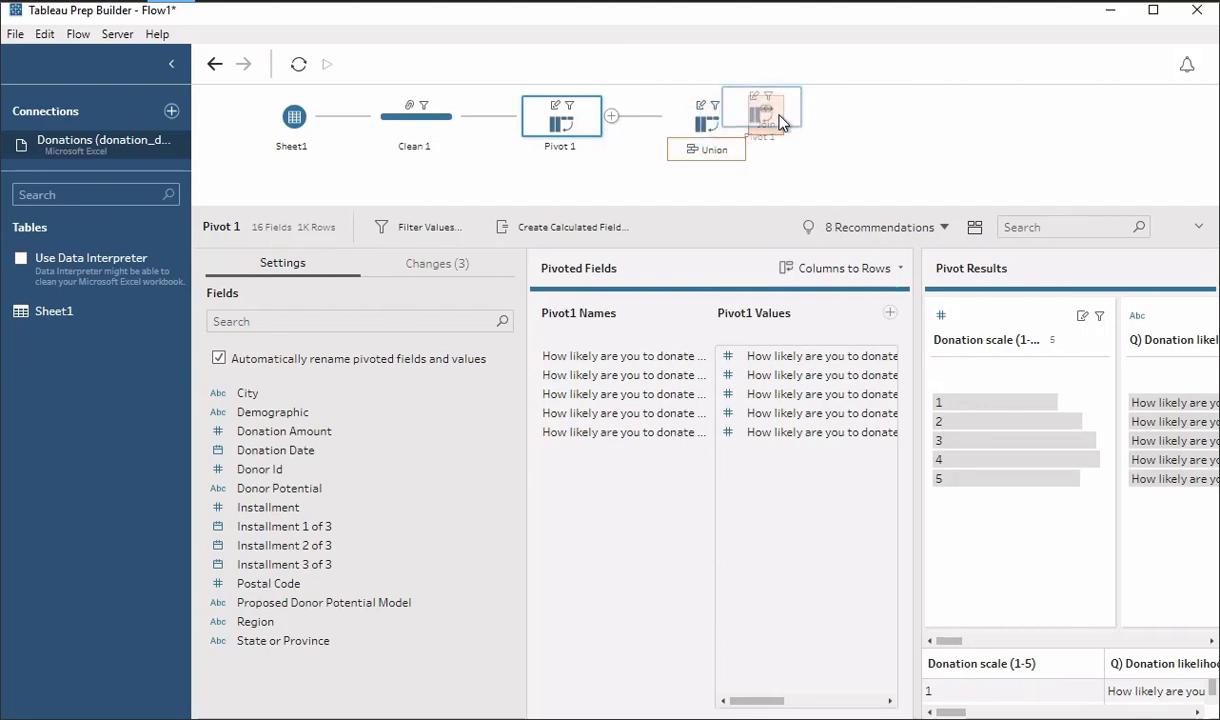
{"action": "mouse_move", "coordinate": [780, 120]}
{"action": "left_mouse_down"}
{"action": "mouse_move", "coordinate": [757, 115]}
{"action": "mouse_move", "coordinate": [750, 152]}
{"action": "mouse_move", "coordinate": [735, 148]}
{"action": "mouse_move", "coordinate": [757, 109]}
{"action": "mouse_move", "coordinate": [742, 150]}
{"action": "mouse_move", "coordinate": [771, 116]}
{"action": "mouse_move", "coordinate": [778, 123]}
{"action": "left_mouse_up"}
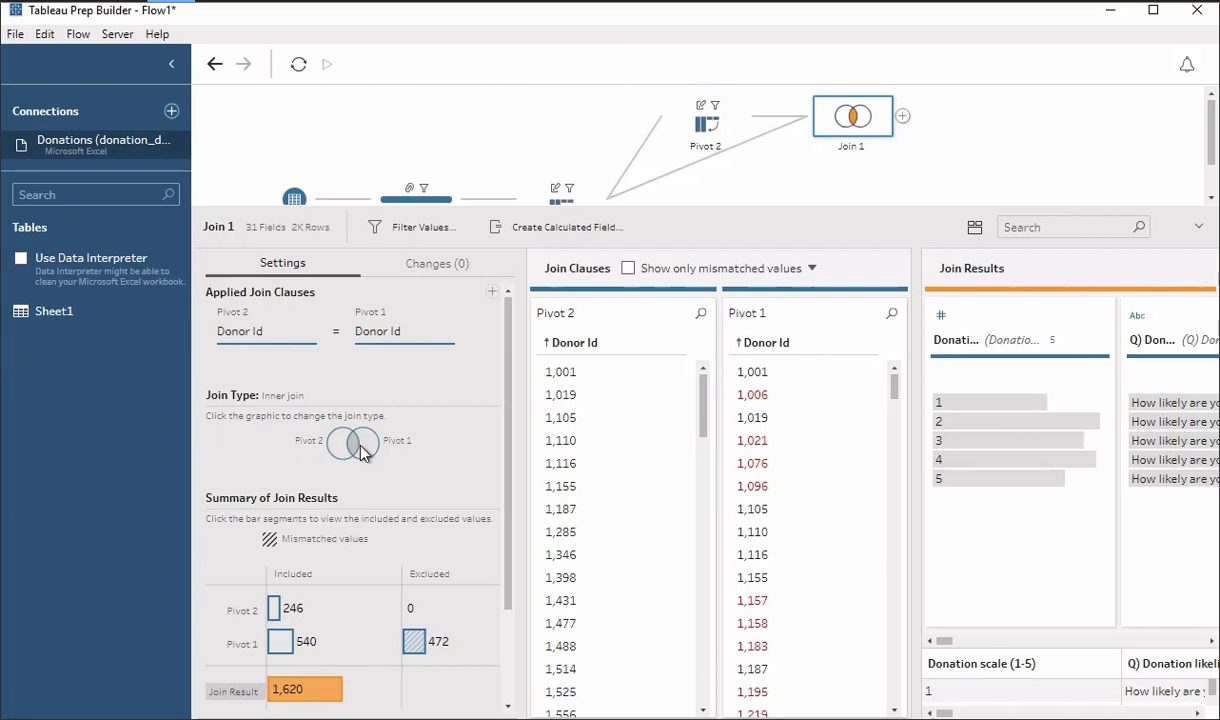
- Change the join type to a right join so that all Pivot 1 rows are kept
{"action": "scroll", "coordinate": [565, 180], "scroll_direction": "down", "scroll_amount": 1}
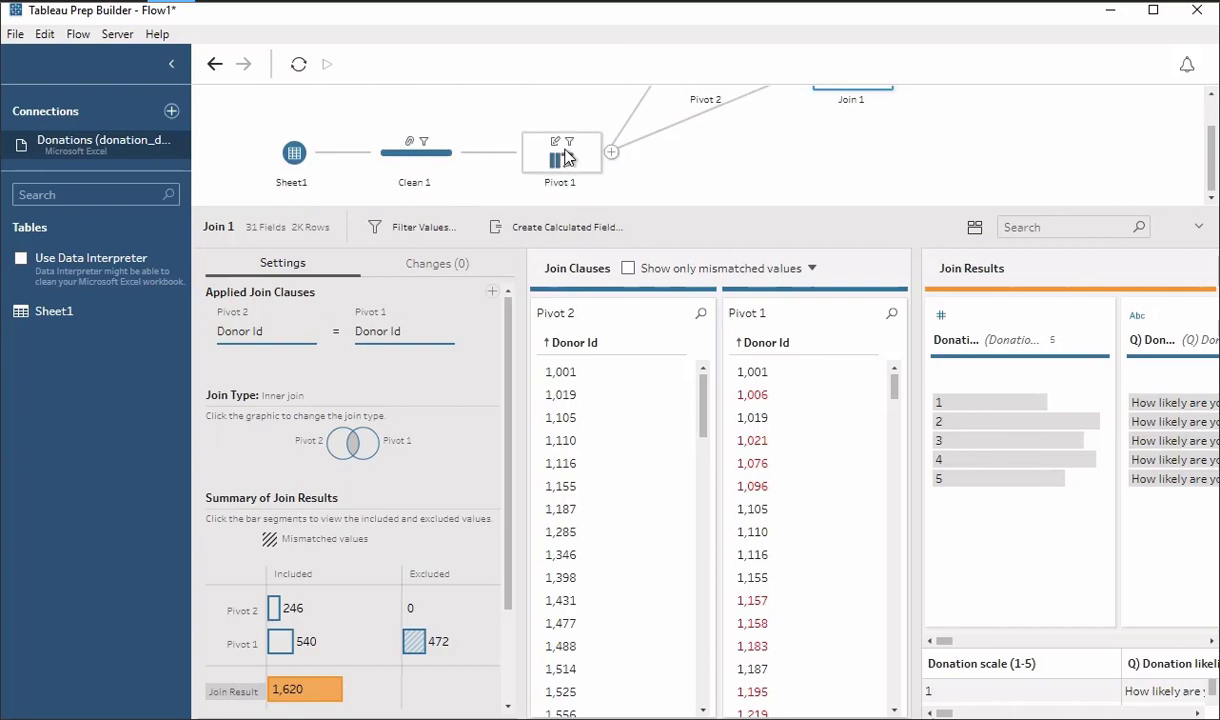
{"action": "scroll", "coordinate": [730, 150], "scroll_direction": "up", "scroll_amount": 1}
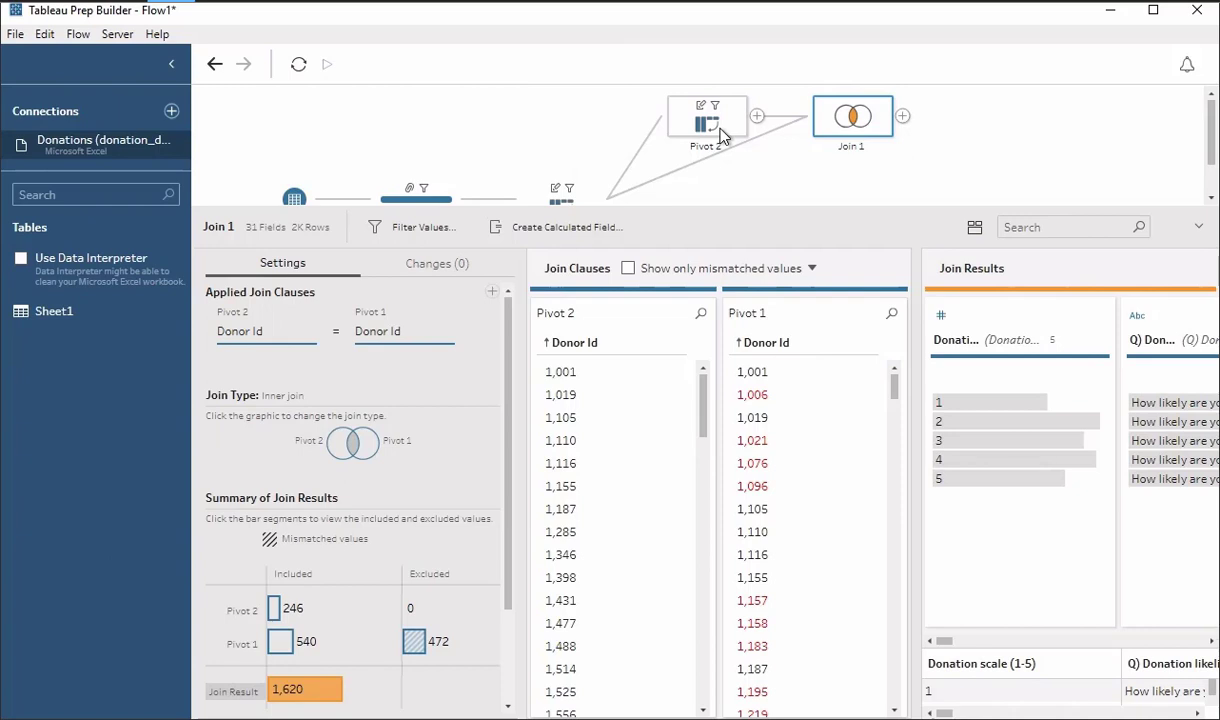
{"action": "left_click", "coordinate": [369, 455]}
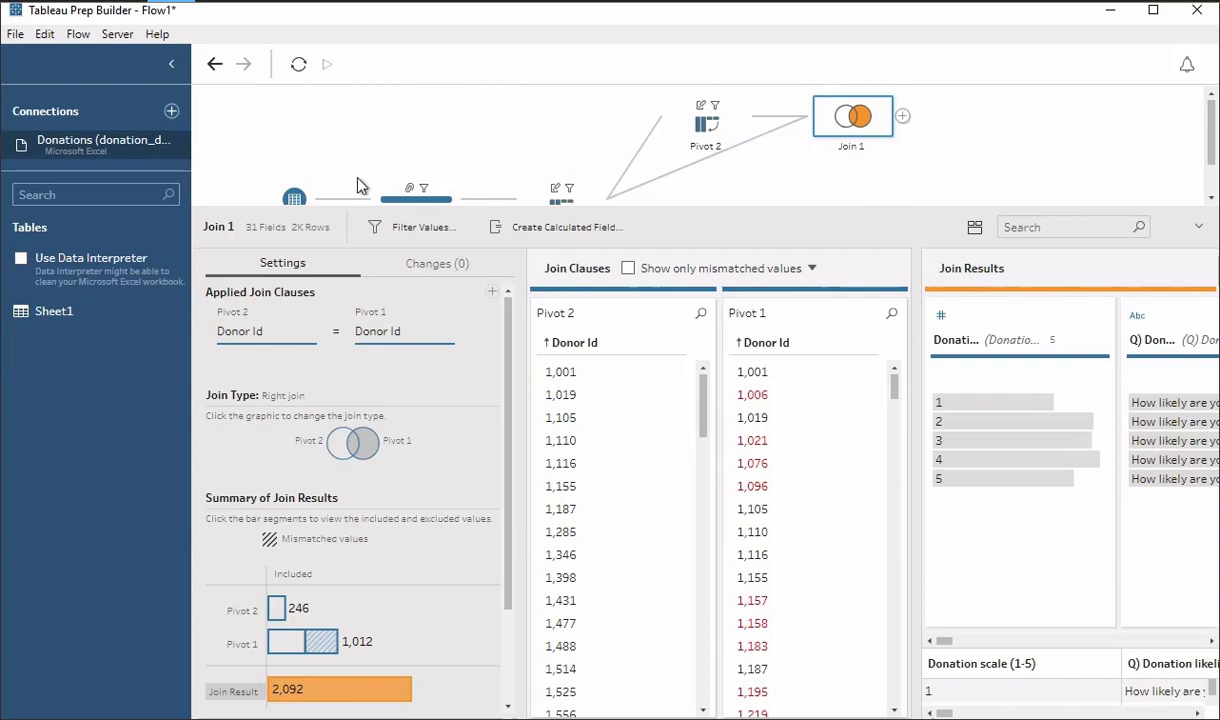
{"action": "scroll", "coordinate": [590, 190], "scroll_direction": "down", "scroll_amount": 1}
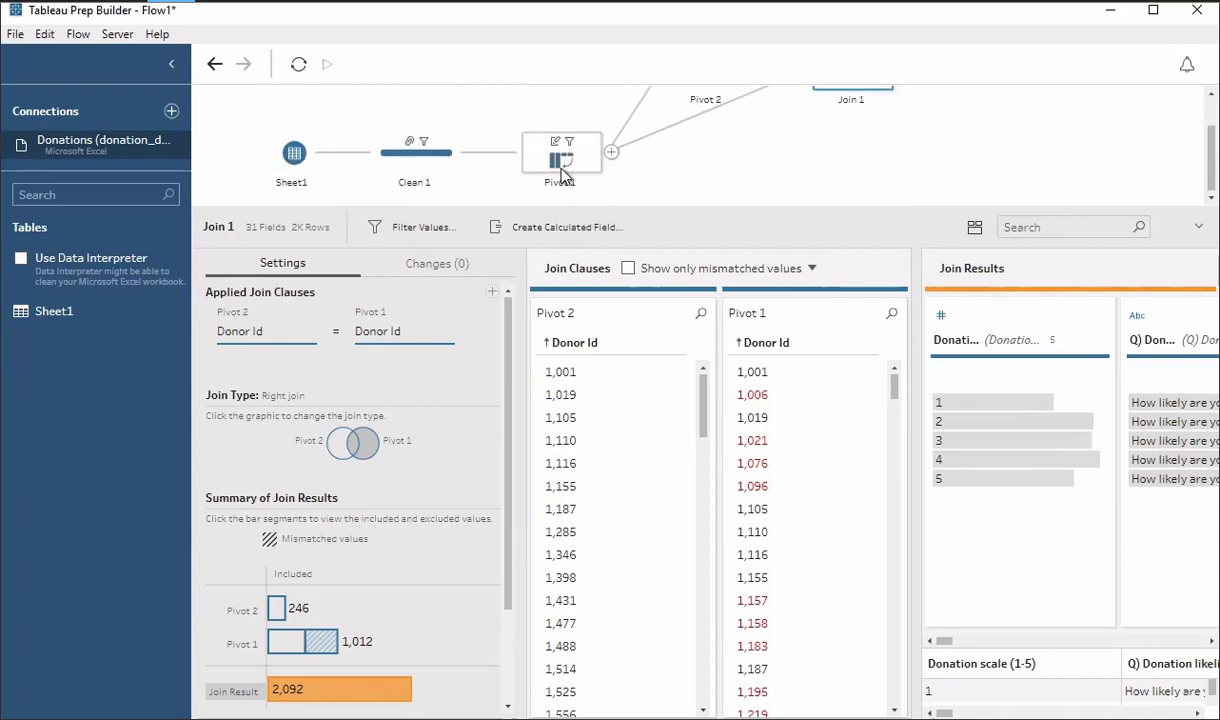
{"action": "scroll", "coordinate": [560, 180], "scroll_direction": "up", "scroll_amount": 1}
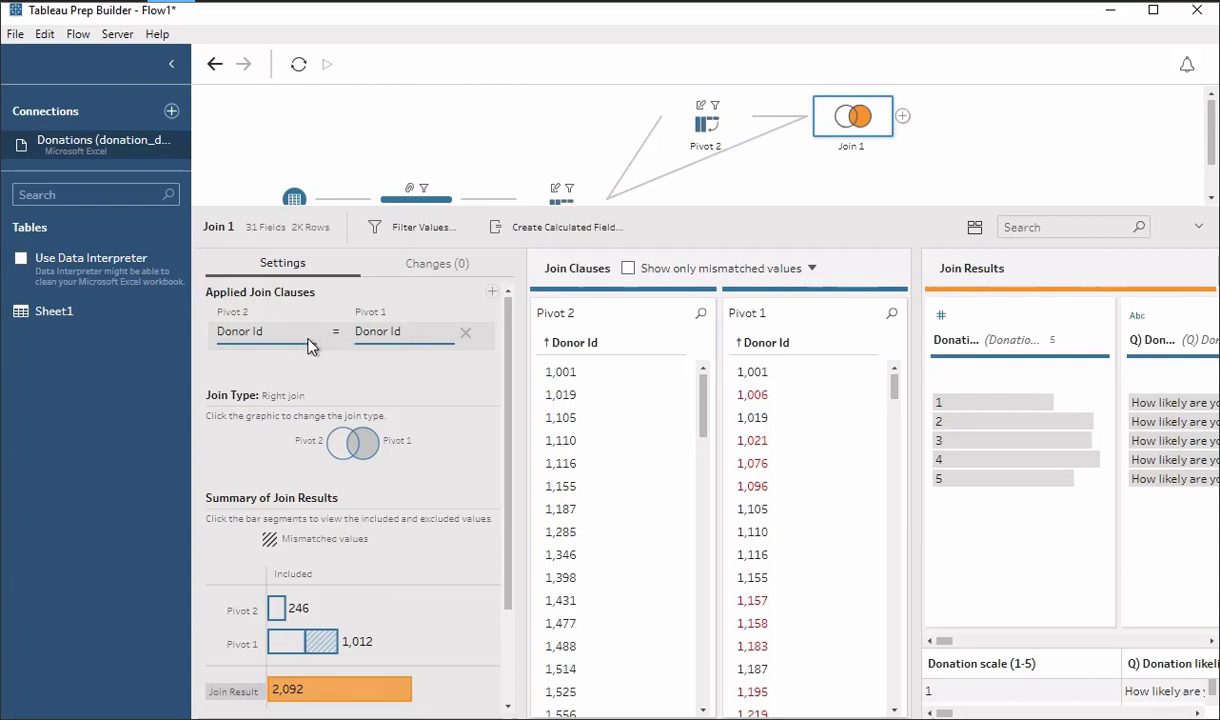
- Add a second join clause matching Installment in Pivot 2 with Installment in Pivot 1
{"action": "left_click", "coordinate": [493, 292]}
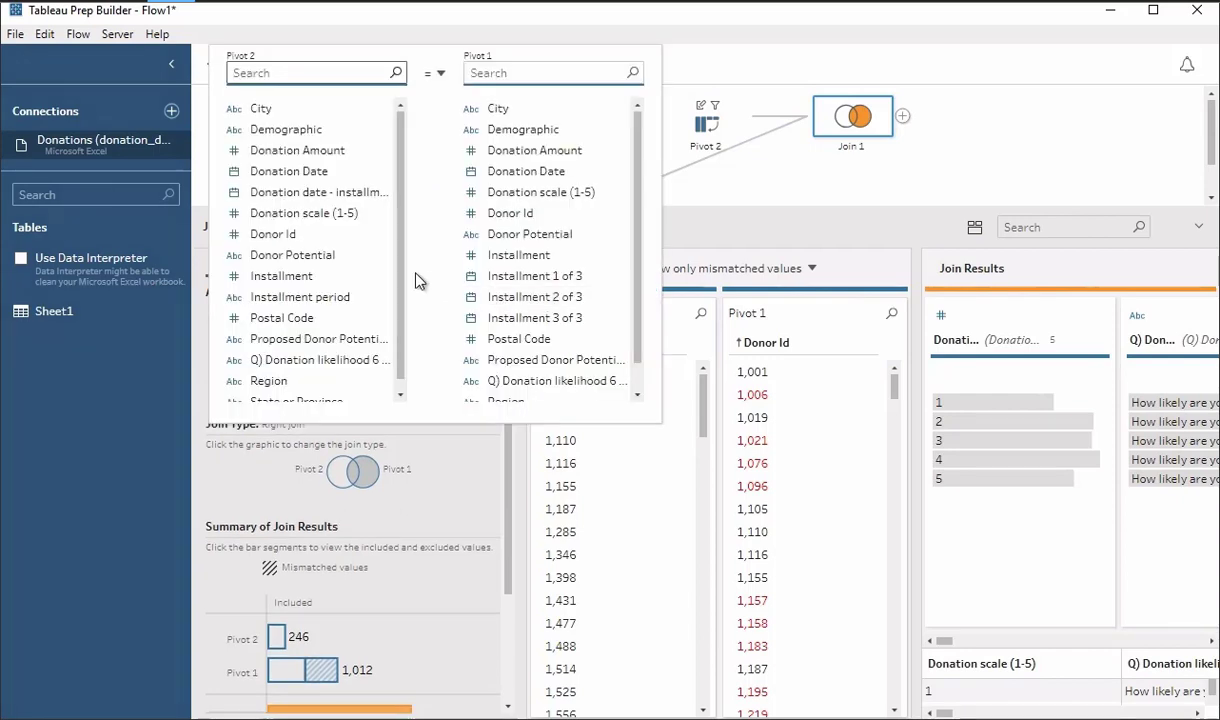
{"action": "left_click", "coordinate": [322, 284]}
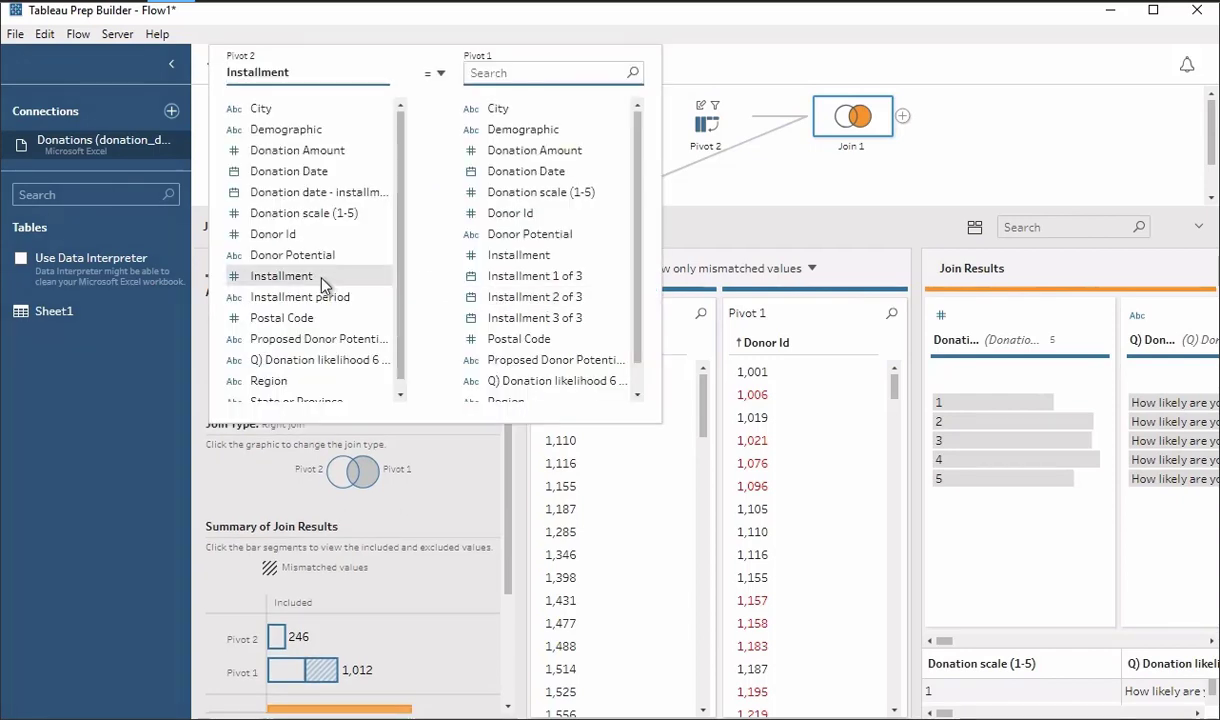
{"action": "left_click", "coordinate": [497, 258]}
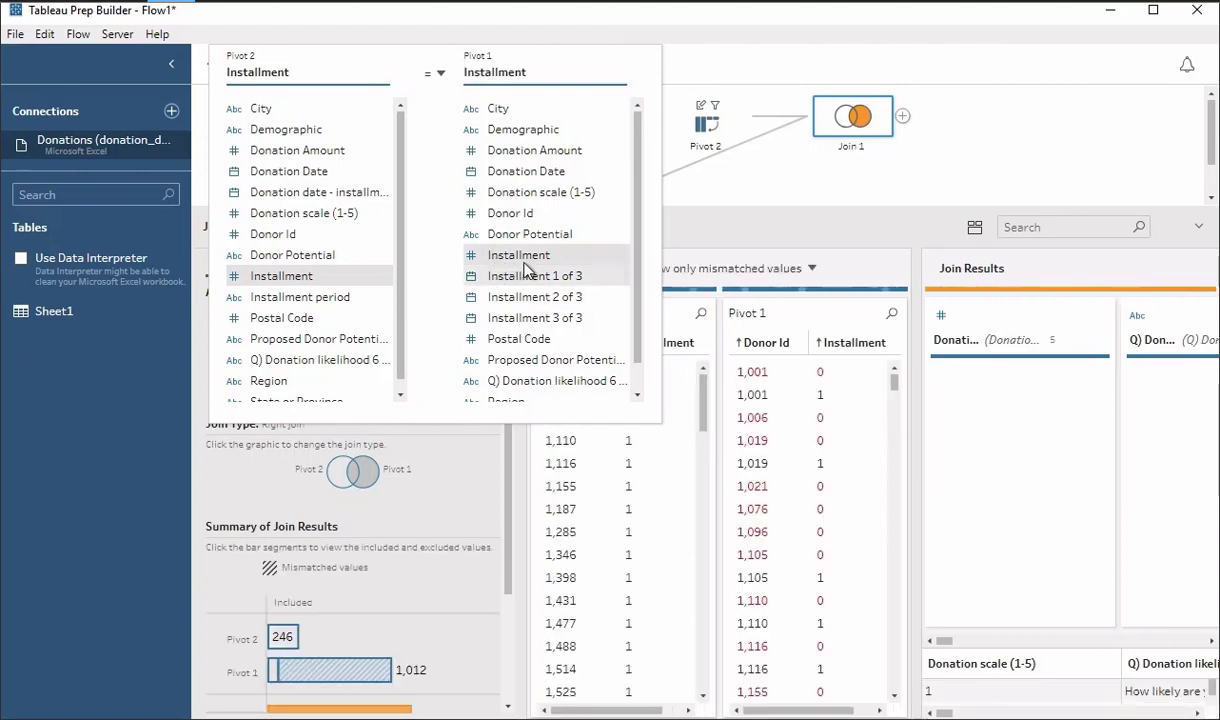
{"action": "left_click", "coordinate": [503, 457]}
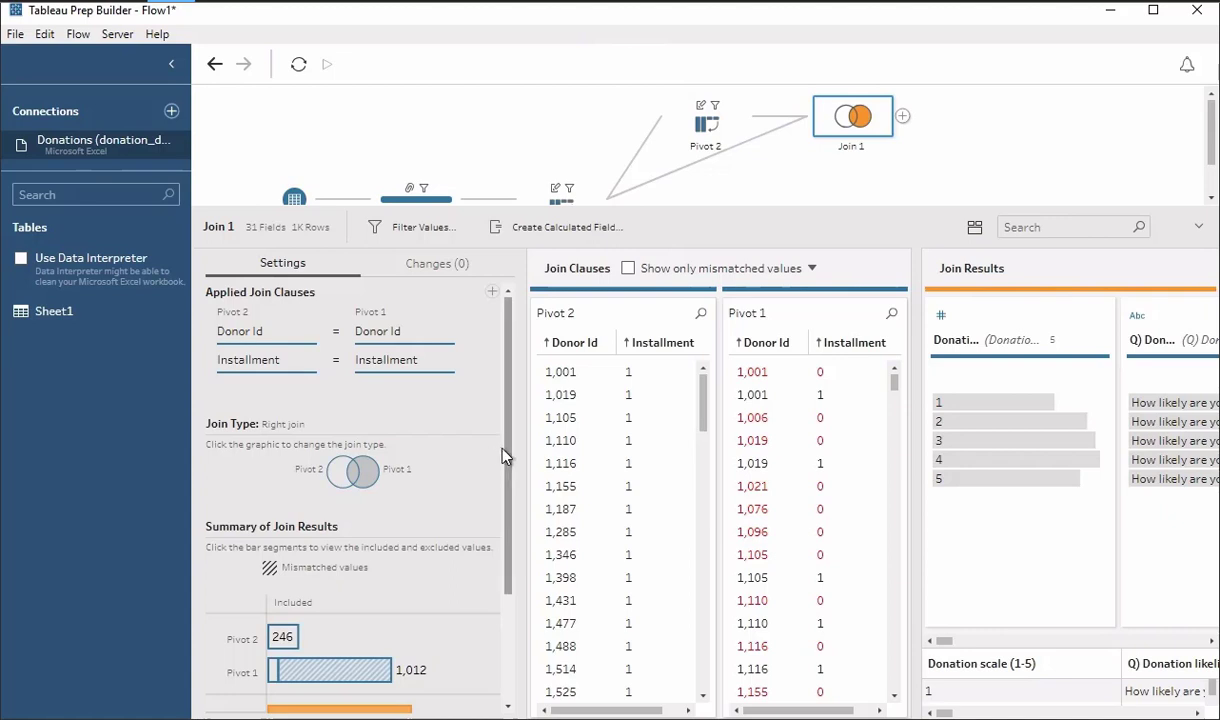
- Examine the included rows in the join results summary and review the Clean 1, Pivot 1 and Pivot 2 steps feeding Join 1
{"action": "scroll", "coordinate": [503, 456], "scroll_direction": "down", "scroll_amount": 3}
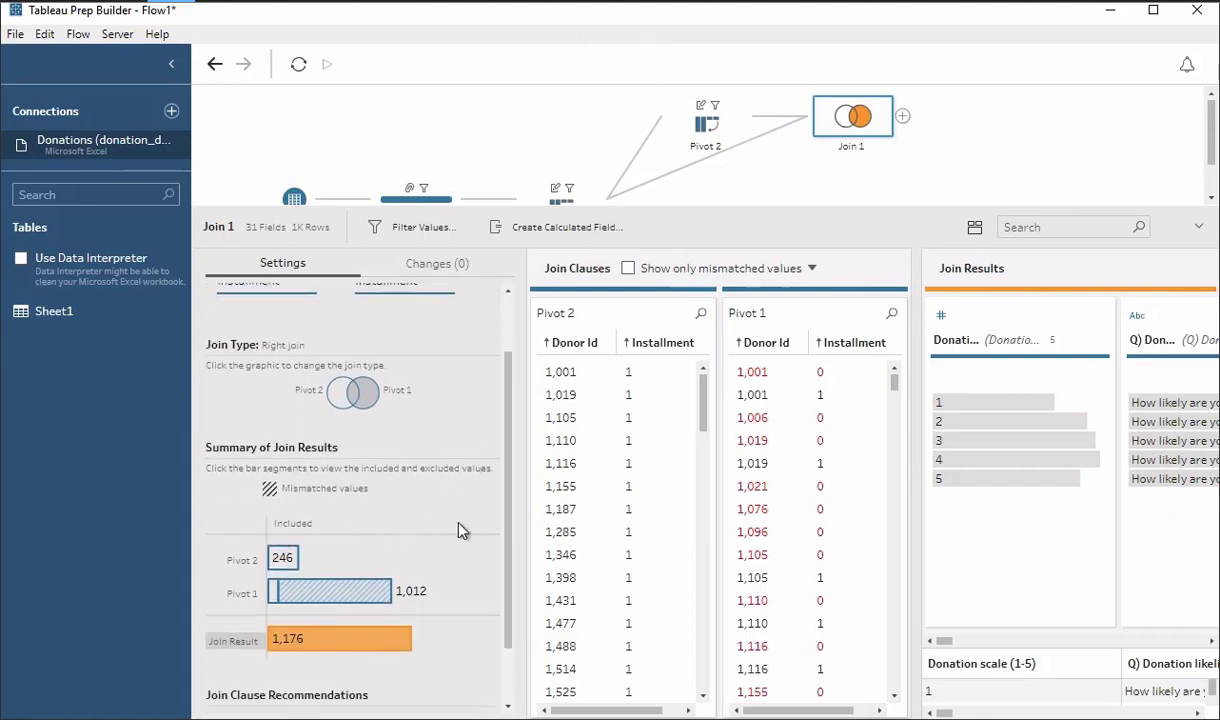
{"action": "scroll", "coordinate": [460, 530], "scroll_direction": "down", "scroll_amount": 2}
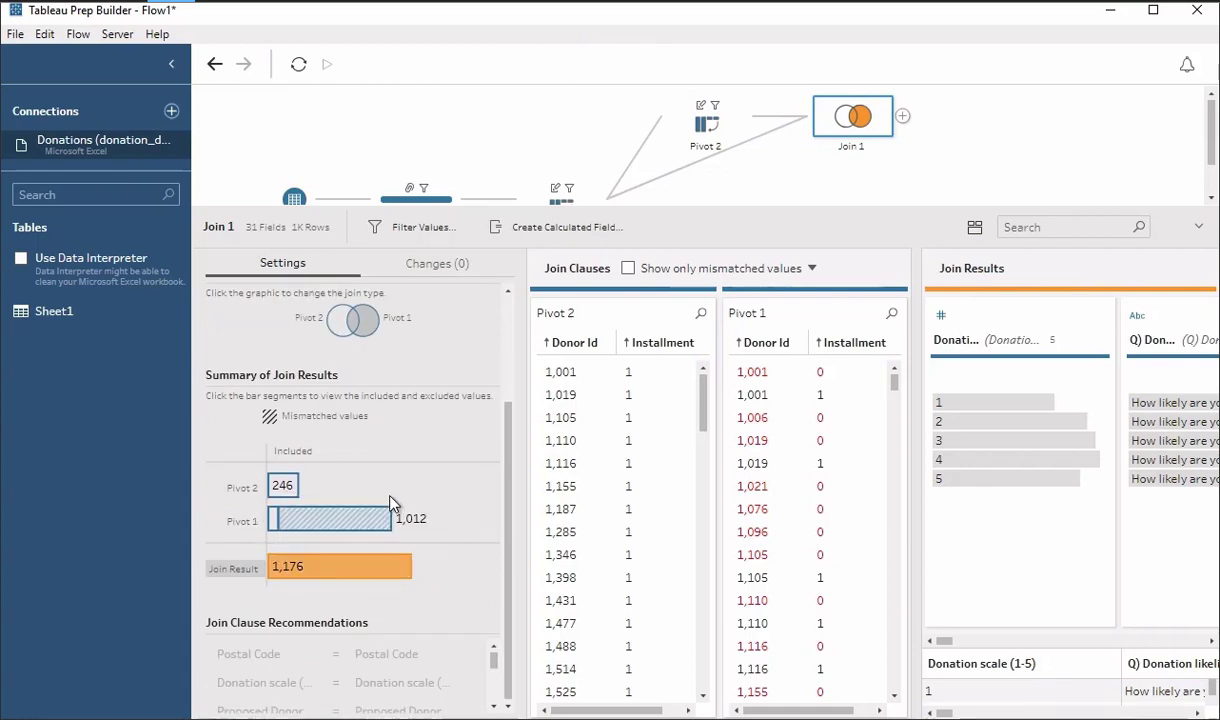
{"action": "mouse_move", "coordinate": [339, 531]}
{"action": "mouse_move", "coordinate": [292, 490]}
{"action": "scroll", "coordinate": [467, 189], "scroll_direction": "down", "scroll_amount": 2}
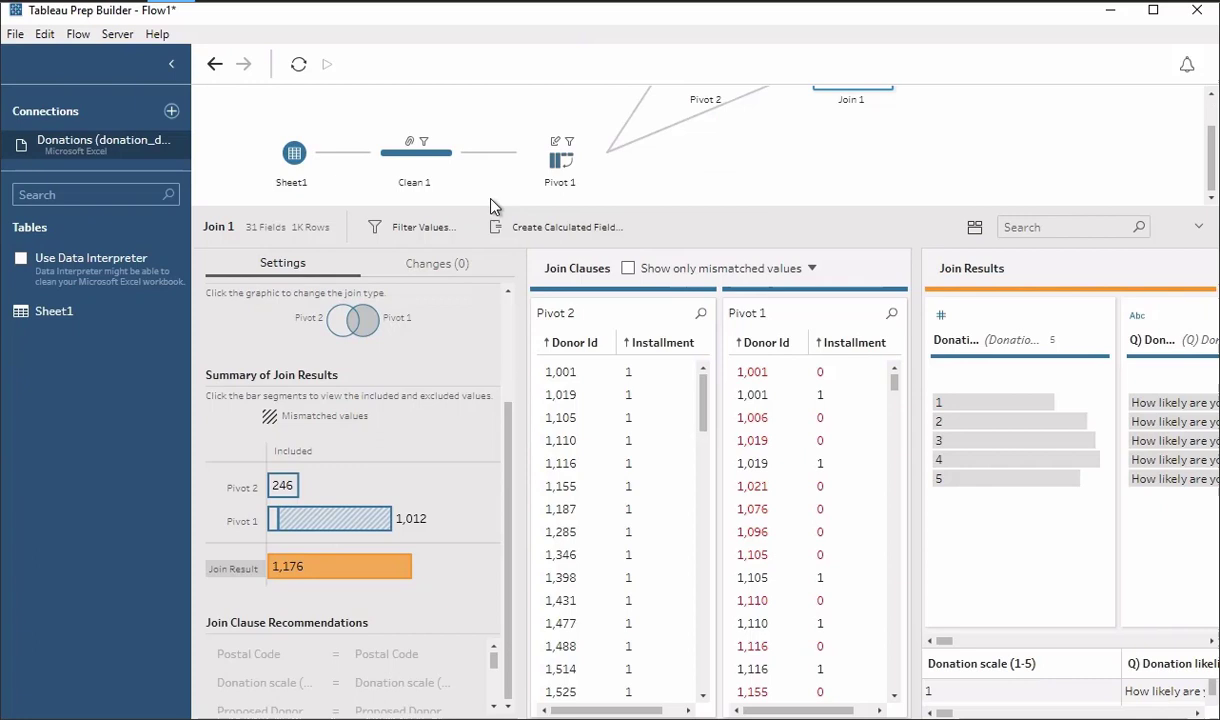
{"action": "left_click", "coordinate": [437, 168]}
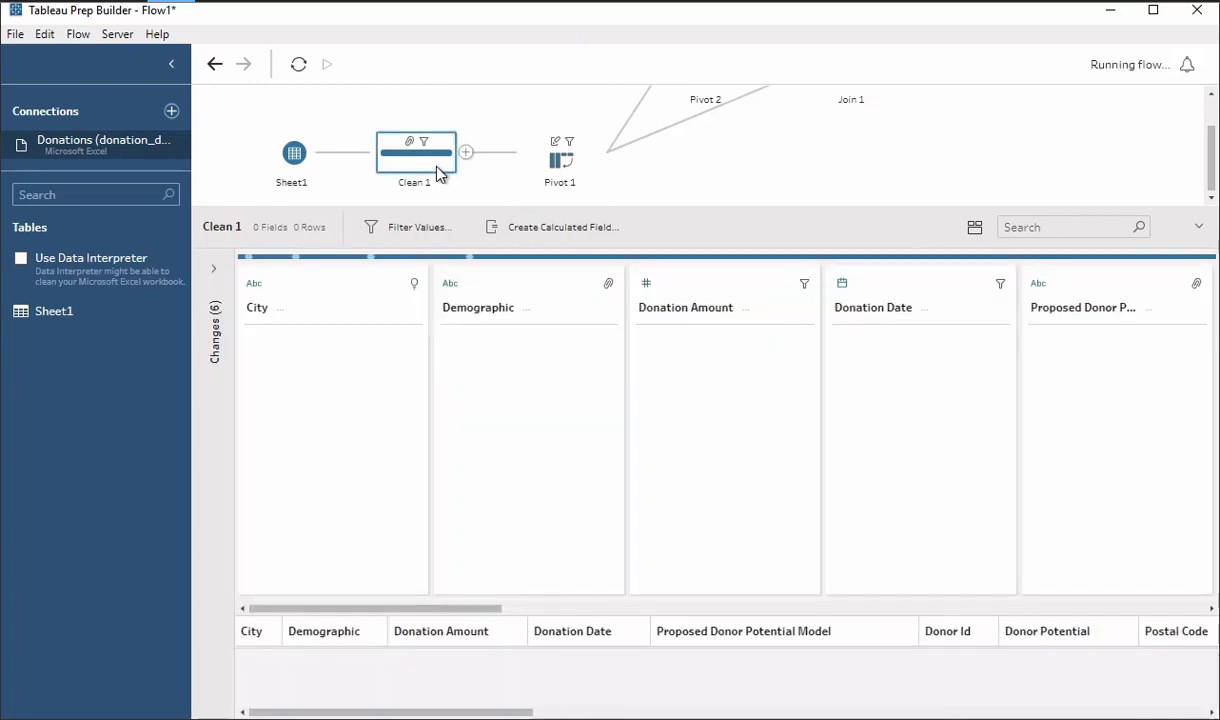
{"action": "left_click", "coordinate": [560, 165]}
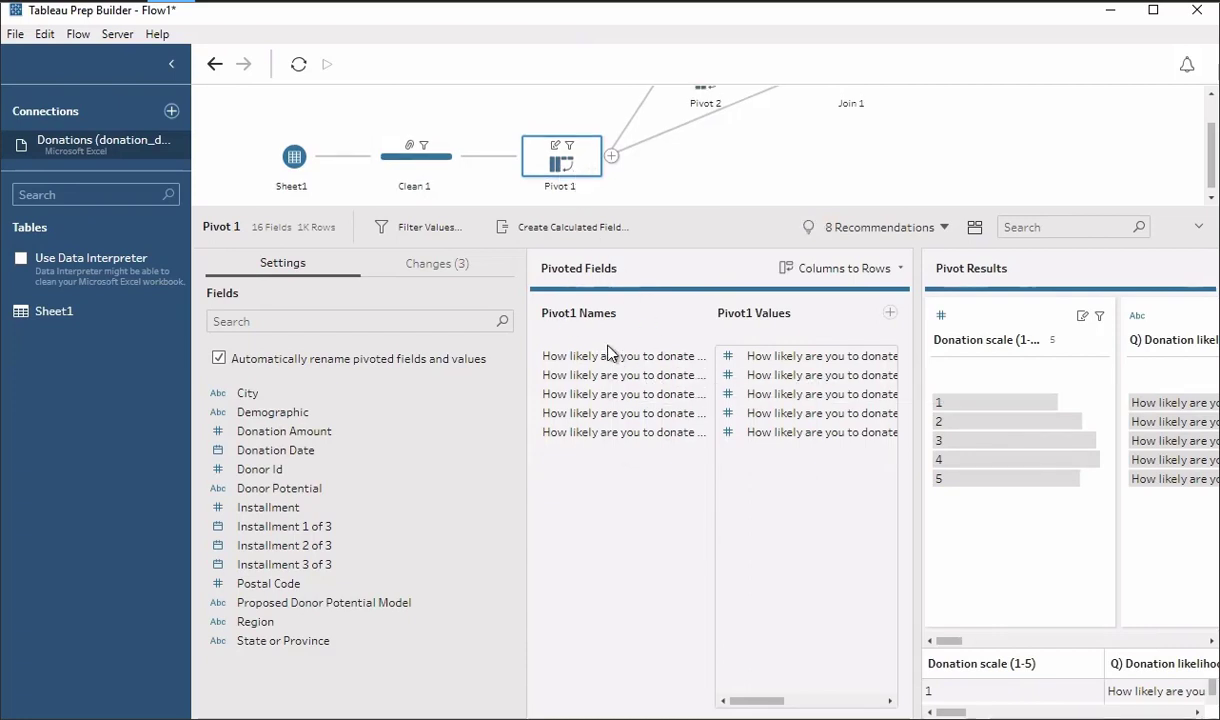
{"action": "scroll", "coordinate": [706, 192], "scroll_direction": "up", "scroll_amount": 1}
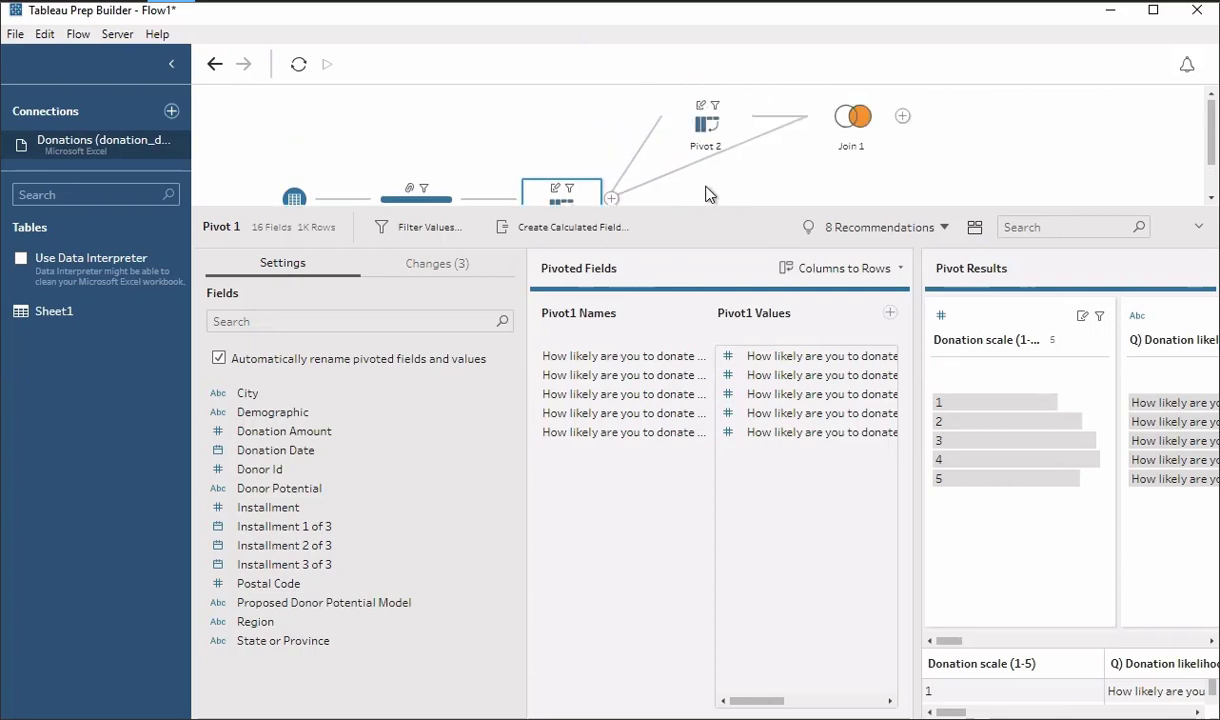
{"action": "left_click", "coordinate": [698, 128]}
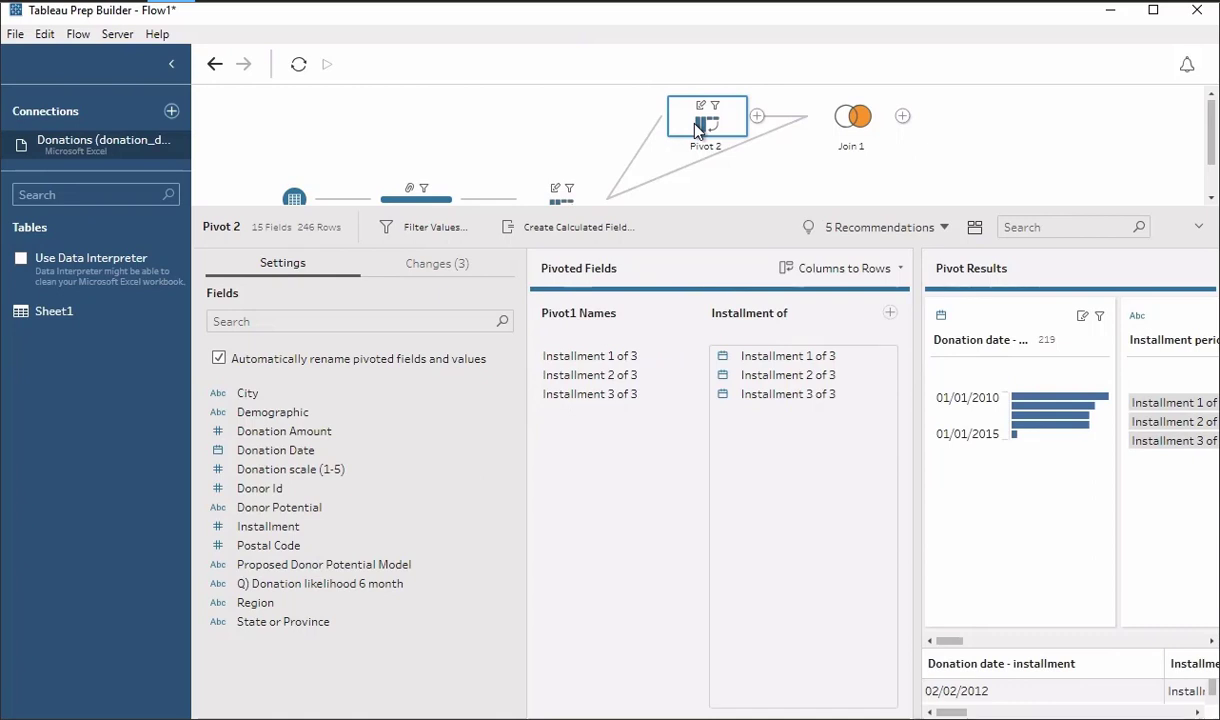
{"action": "left_click", "coordinate": [838, 132]}
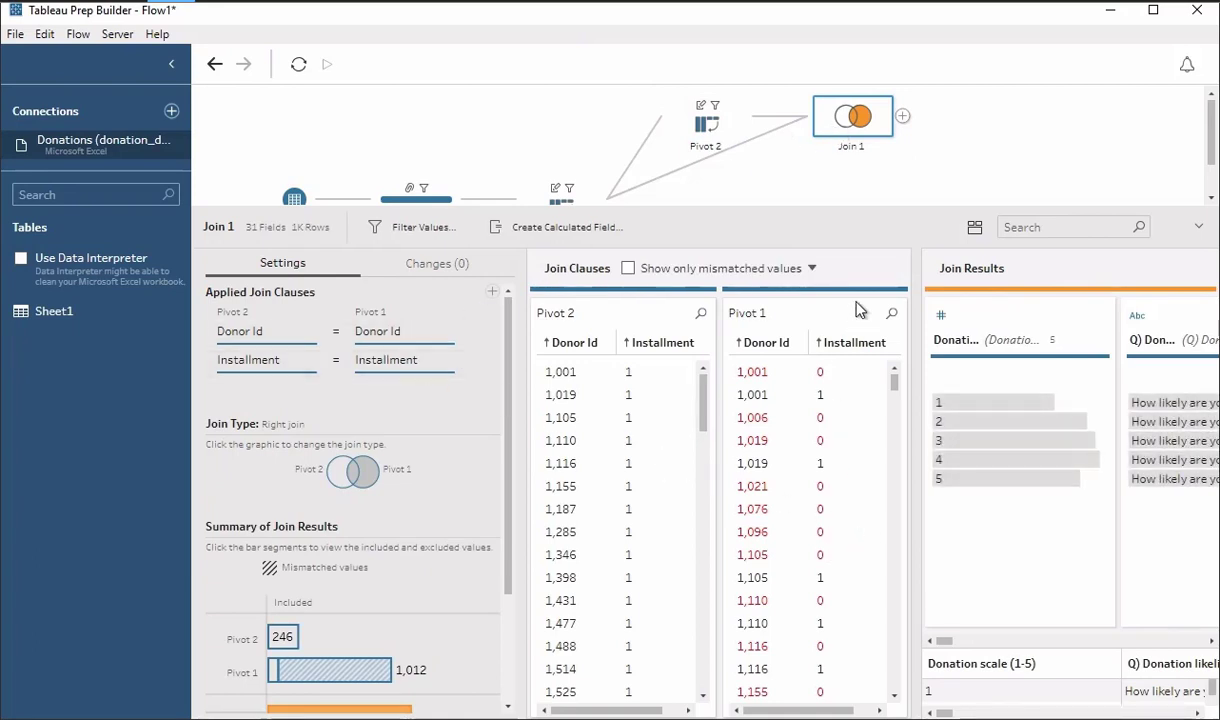
- Add an output step after Join 1 with the Save to file option and view the available output types
{"action": "left_click", "coordinate": [903, 118]}
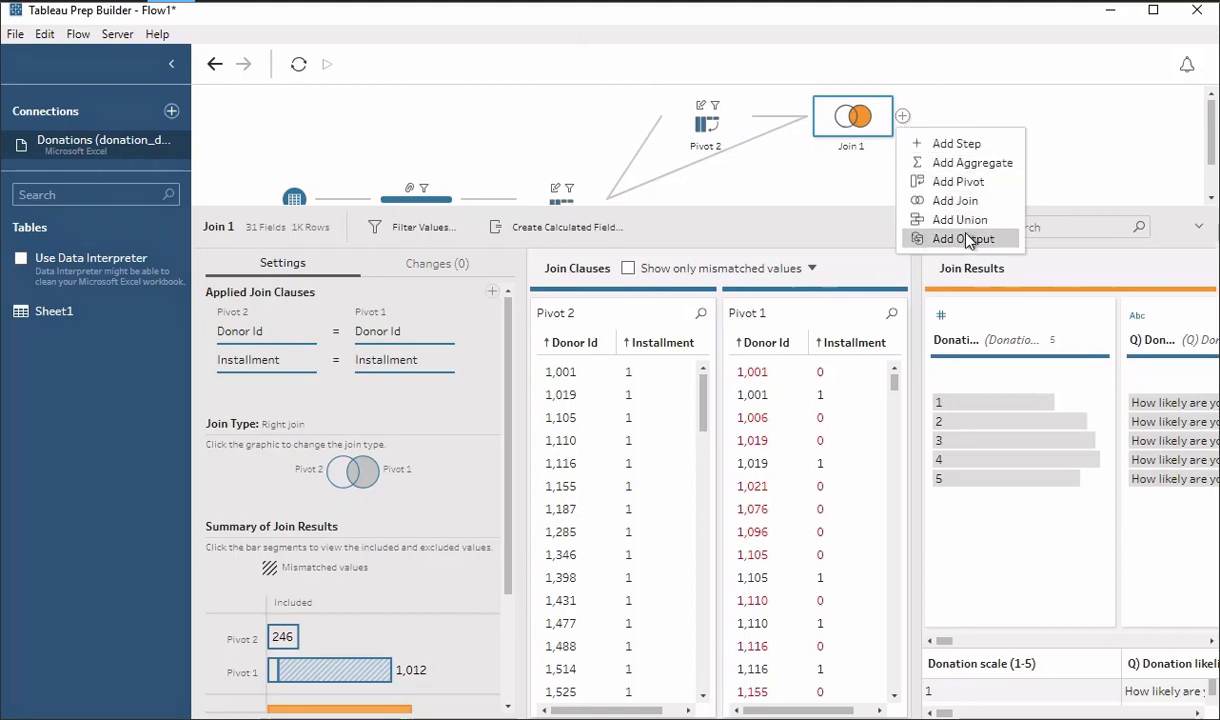
{"action": "left_click", "coordinate": [968, 240]}
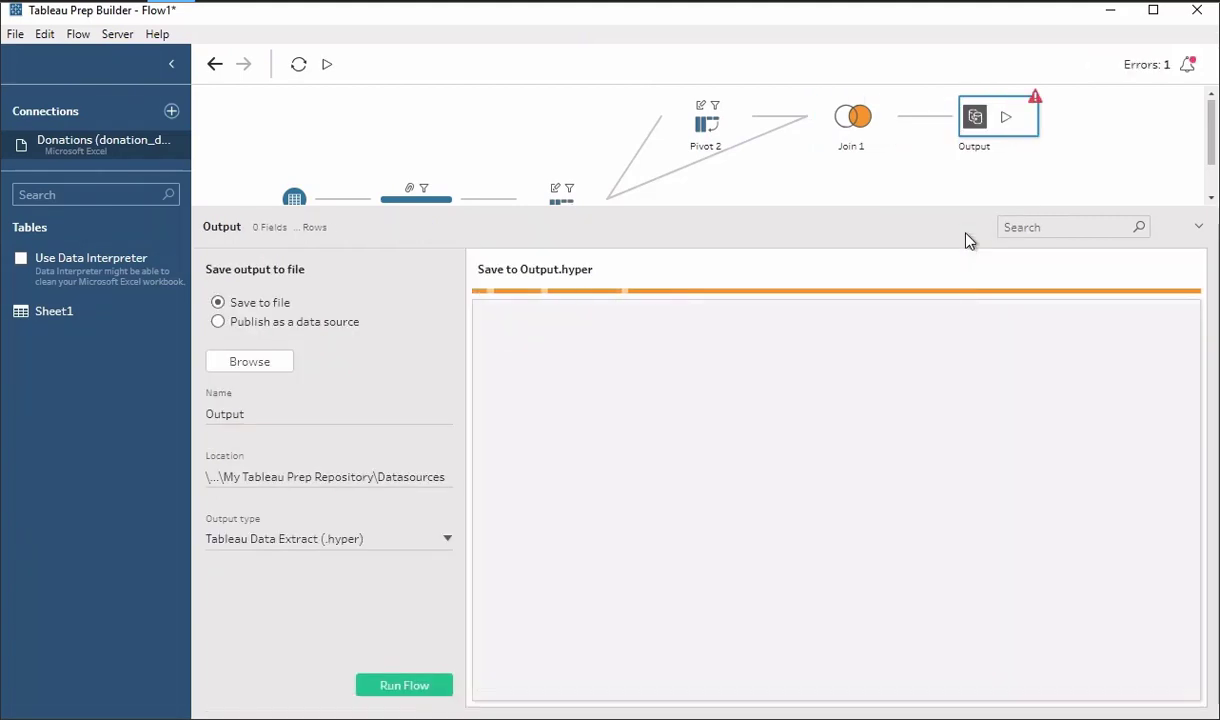
{"action": "left_click", "coordinate": [282, 322]}
{"action": "left_click", "coordinate": [268, 306]}
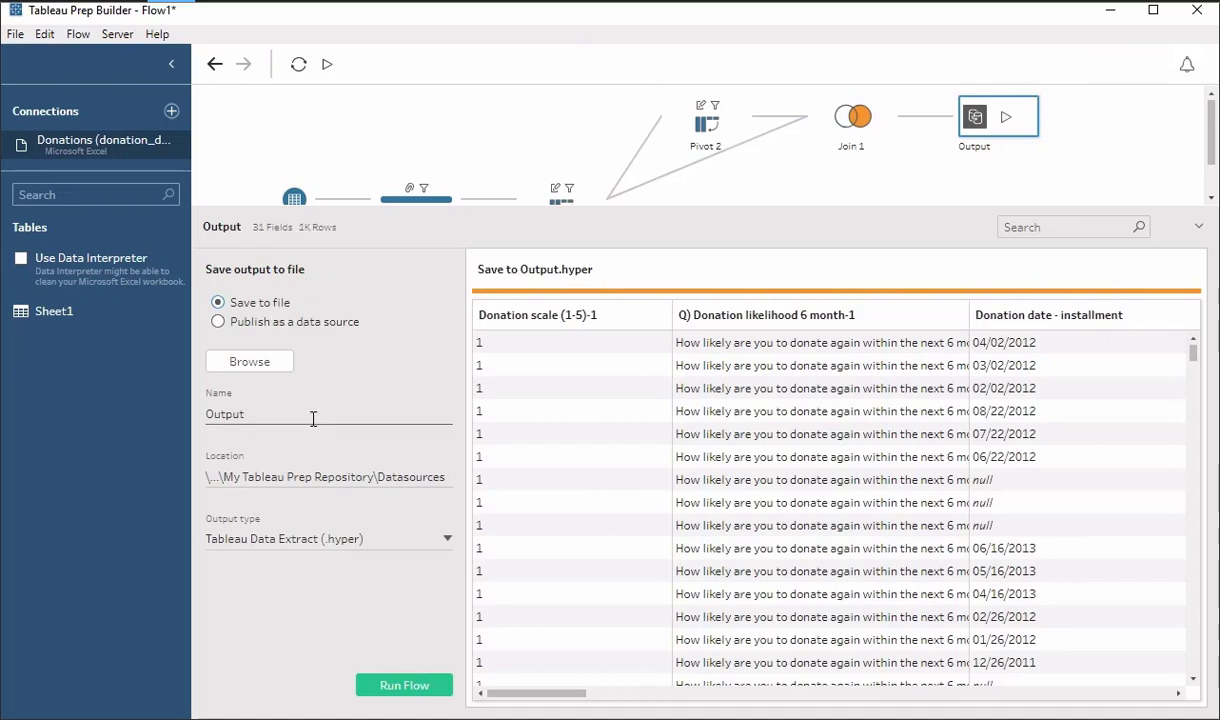
{"action": "left_click", "coordinate": [447, 540]}
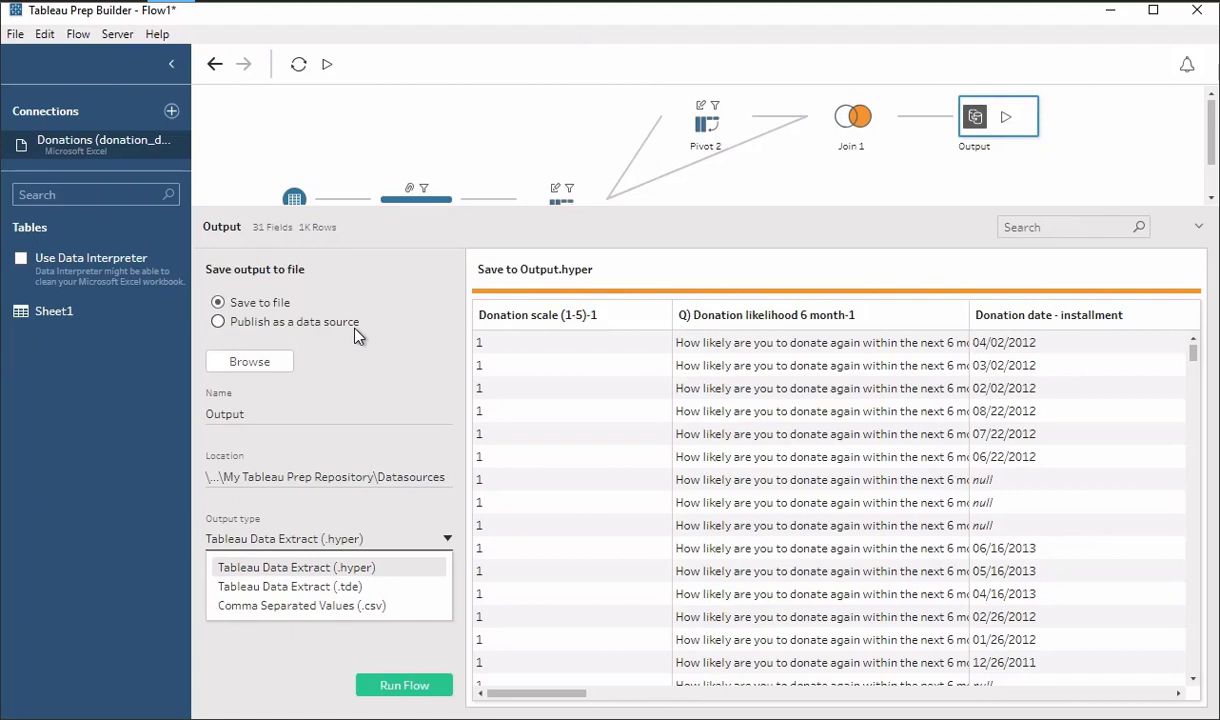
{"action": "mouse_move", "coordinate": [410, 195]}
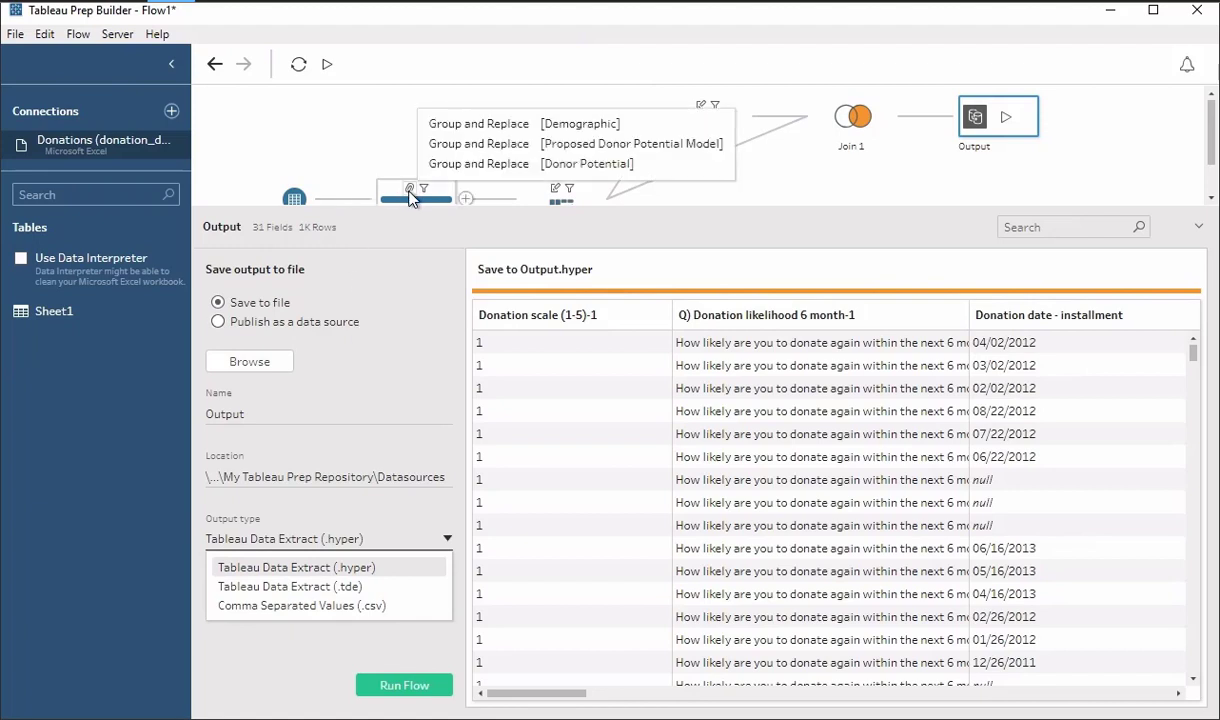